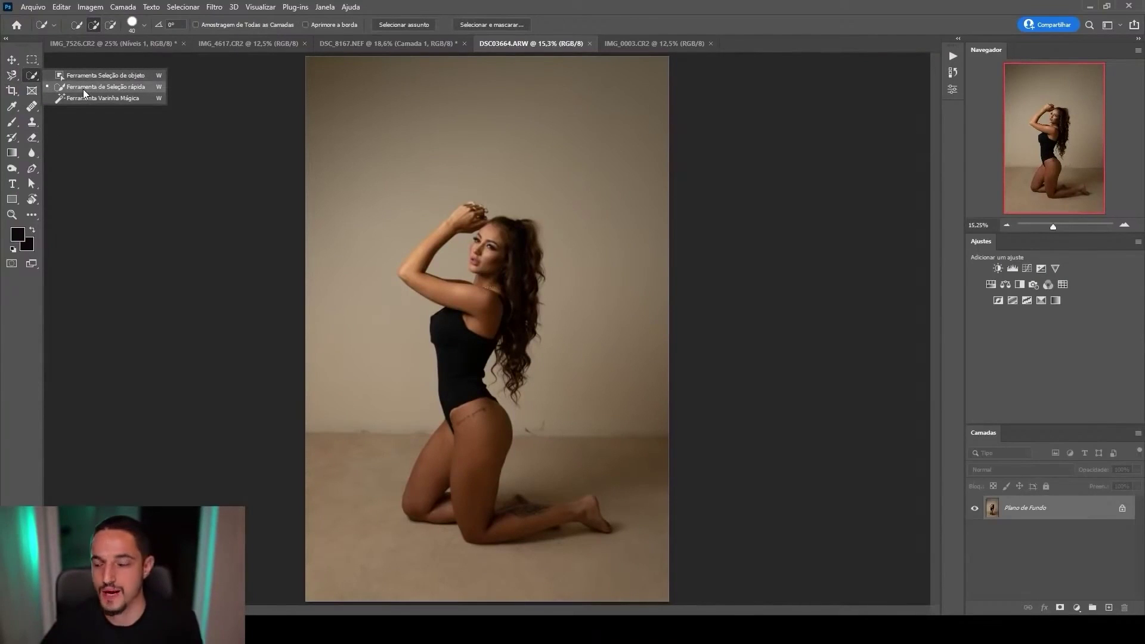
- Select the kneeling woman, including her raised arm, with the Quick Selection tool and clear the selection
left_click(84, 89)
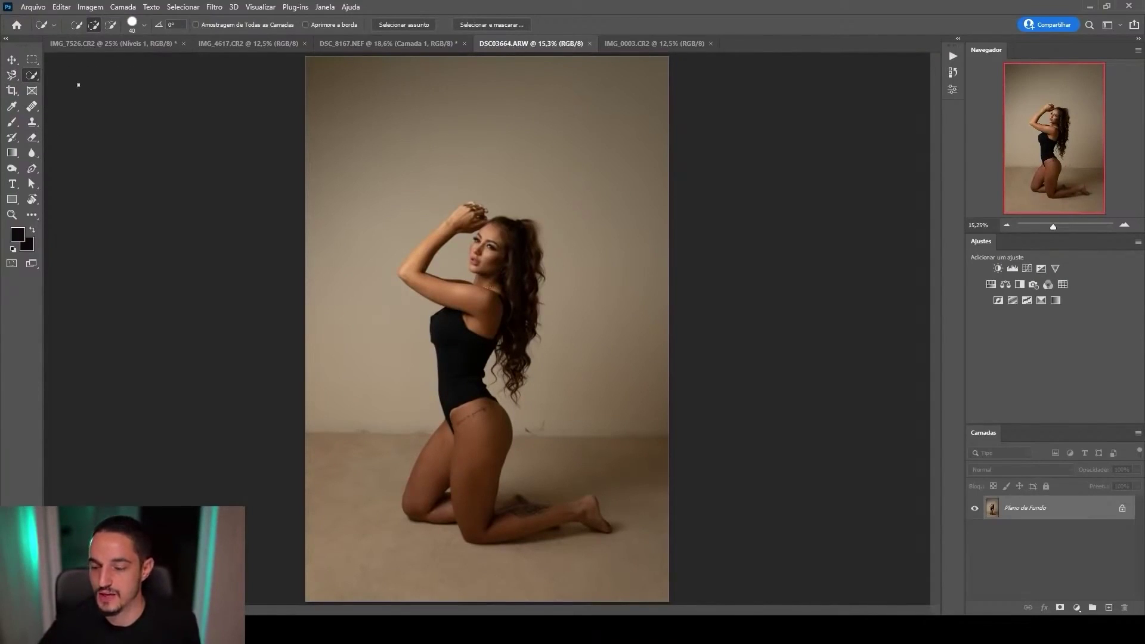
mouse_move(509, 264)
left_mouse_down()
mouse_move(525, 265)
mouse_move(459, 319)
mouse_move(481, 445)
mouse_move(472, 469)
mouse_move(461, 455)
mouse_move(532, 520)
mouse_move(600, 518)
left_mouse_up()
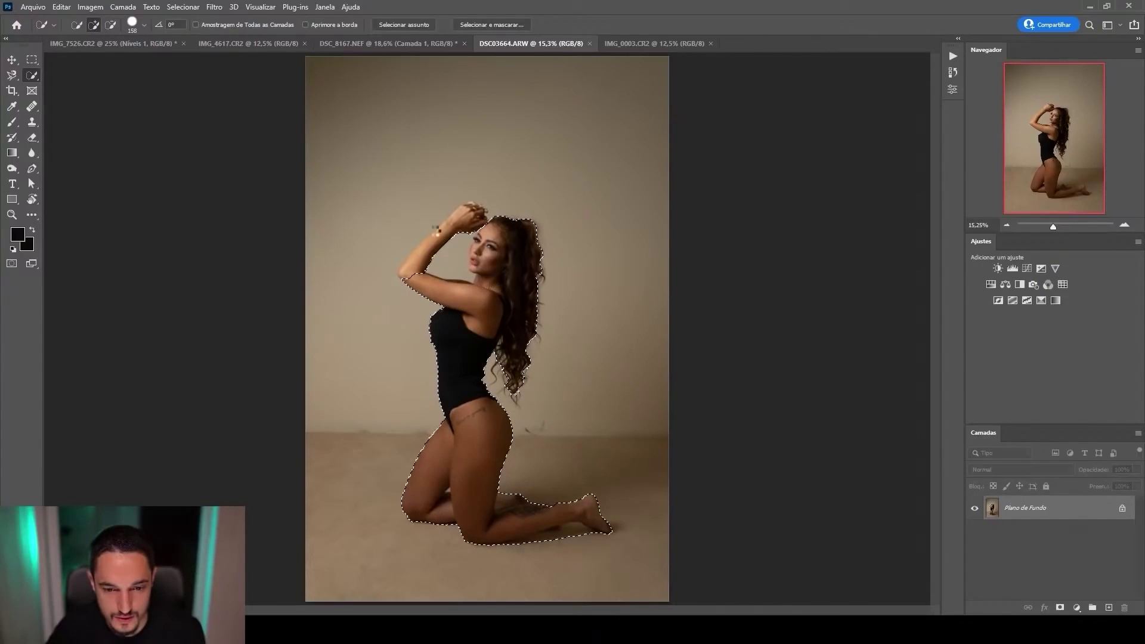
mouse_move(437, 231)
left_mouse_down()
mouse_move(461, 221)
mouse_move(453, 230)
mouse_move(466, 251)
mouse_move(468, 210)
left_mouse_up()
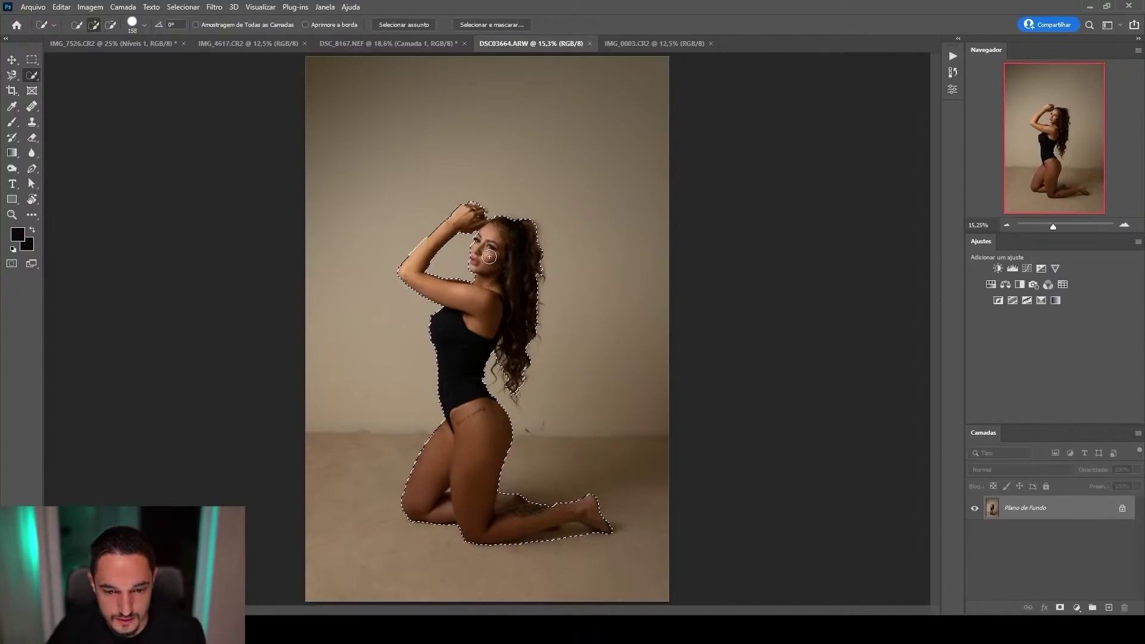
left_click_drag(467, 314, 531, 310)
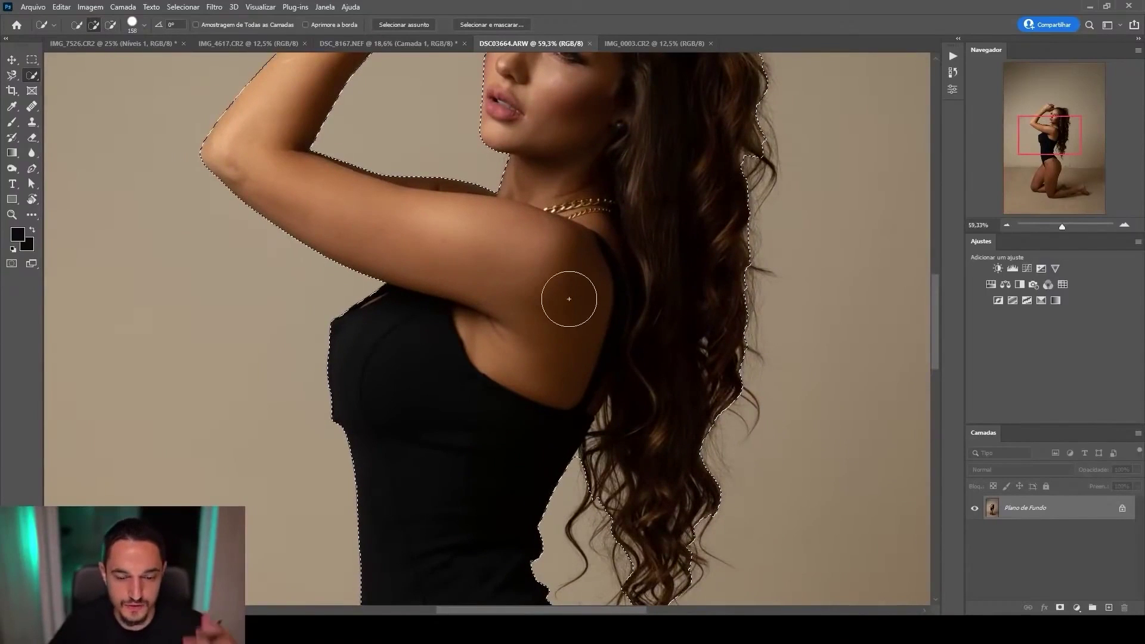
key("ctrl+d")
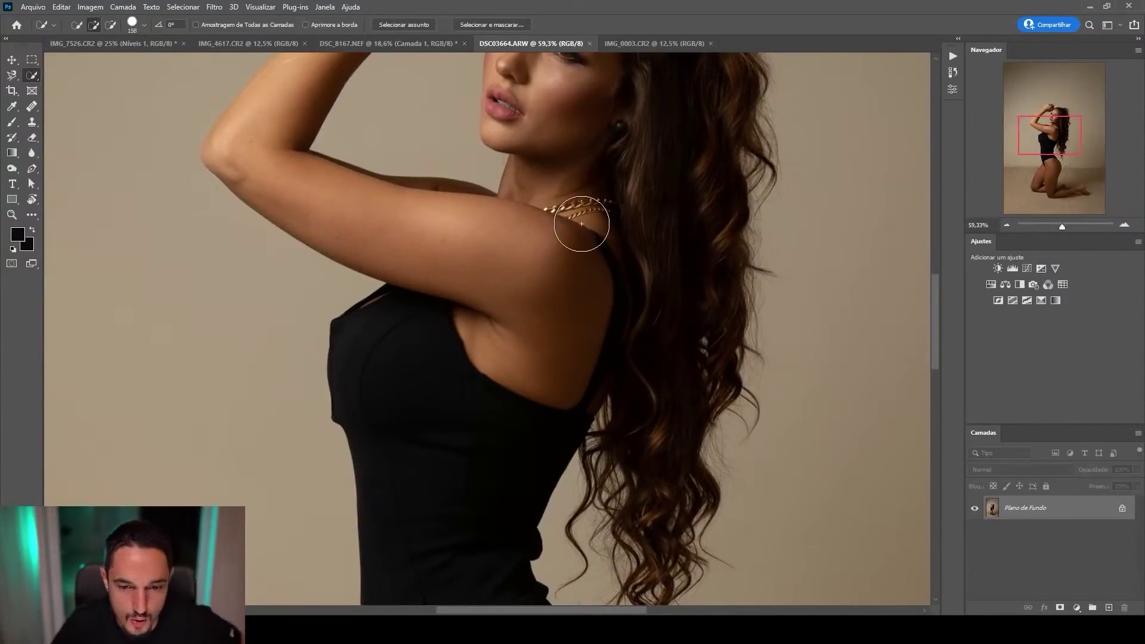
key("ctrl+0")
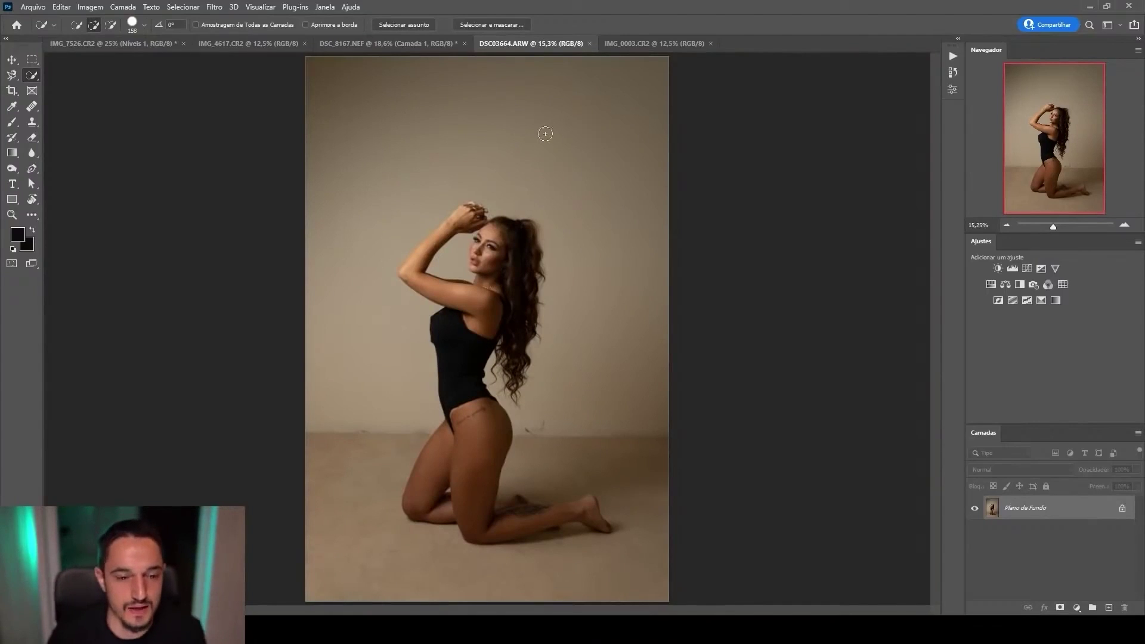
- Select the woman automatically with the Subject (Assunto) command and dismiss the tip
left_click(190, 7)
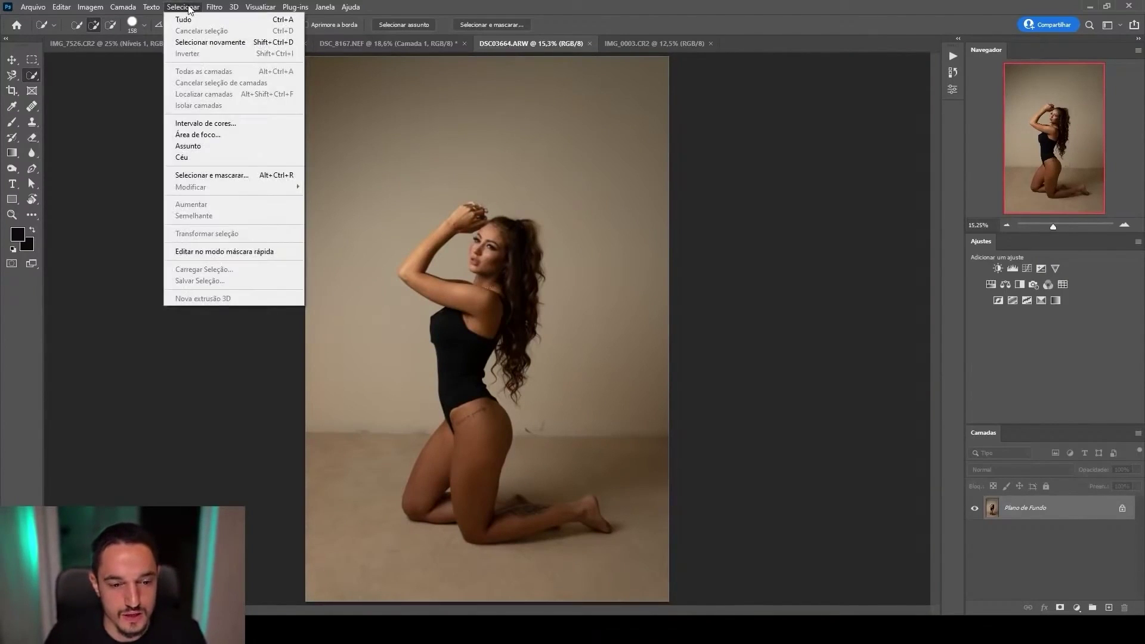
left_click(198, 150)
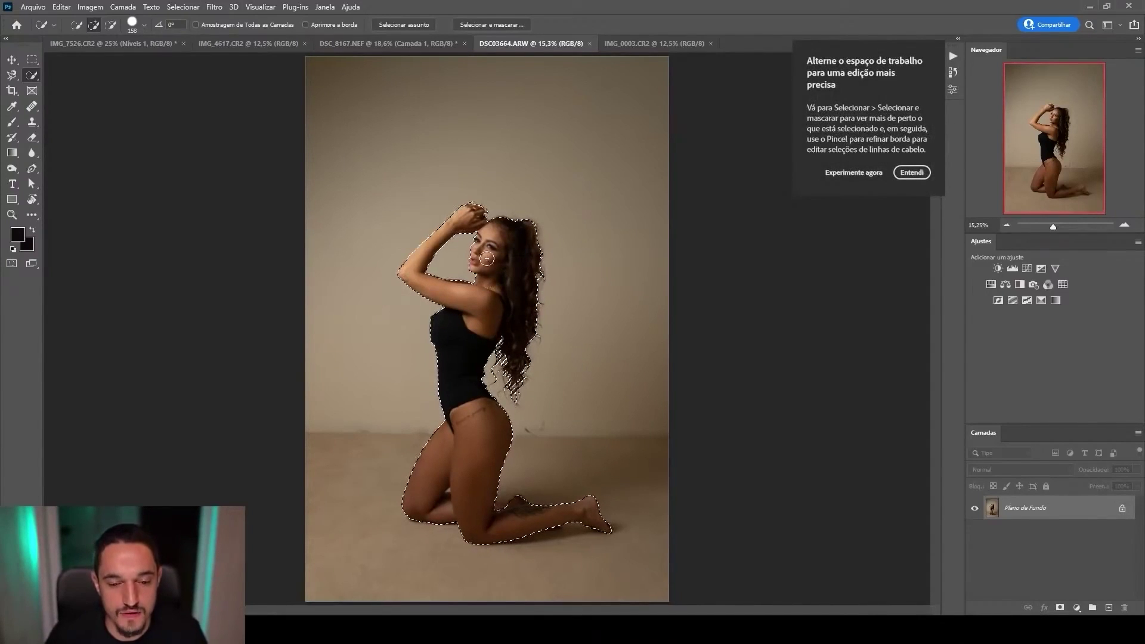
left_click_drag(498, 262, 553, 264)
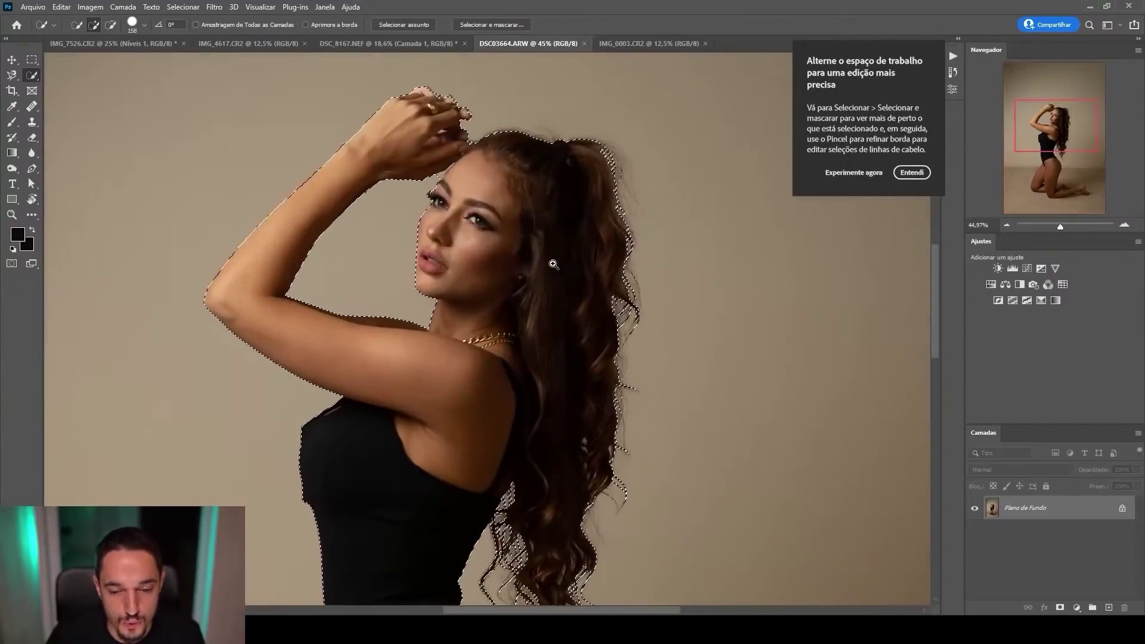
left_click(912, 173)
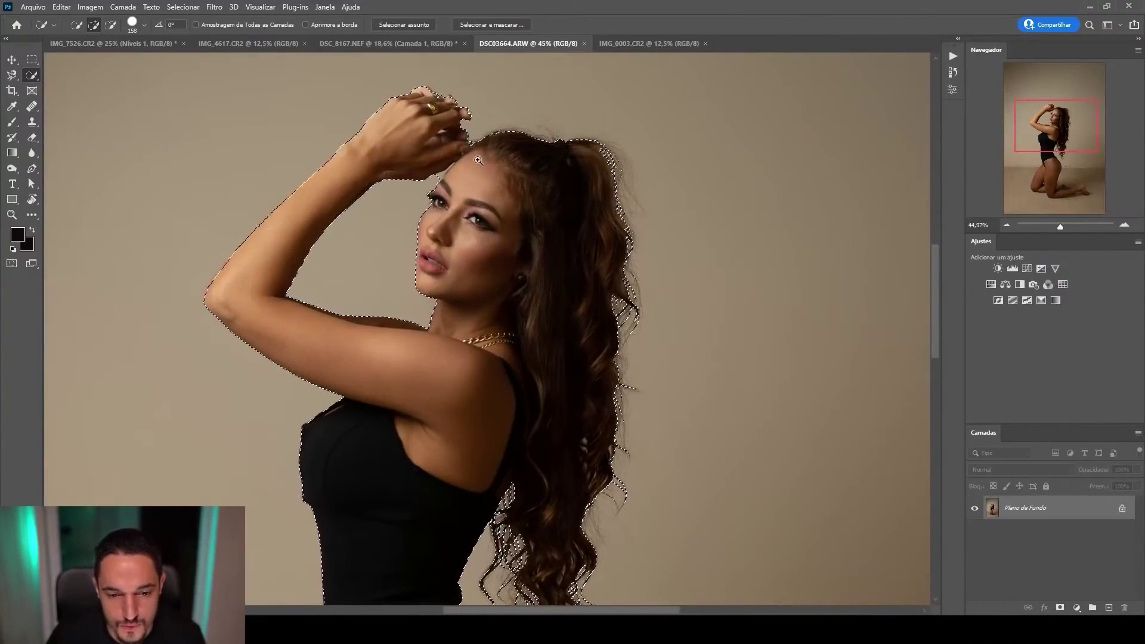
- Examine the automatic selection's outline around the raised hand, the loose hair strands, the legs and the foot
left_click_drag(478, 160, 499, 160)
left_click_drag(567, 555, 479, 178)
left_click_drag(522, 494, 491, 297)
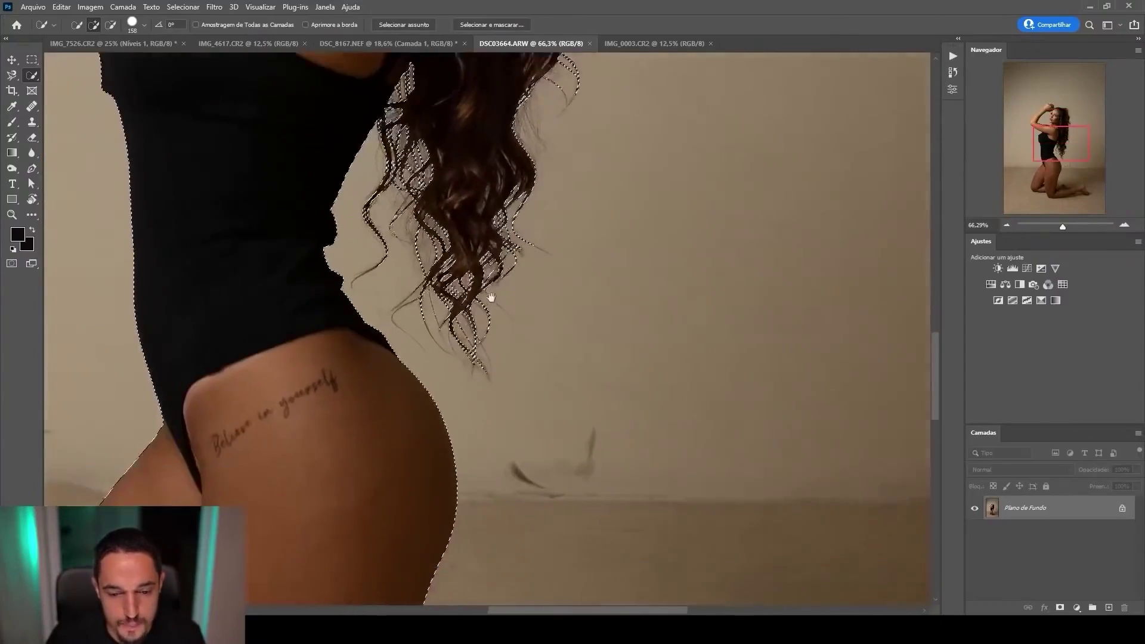
scroll(491, 297, "down", 10)
scroll(522, 294, "right", 3)
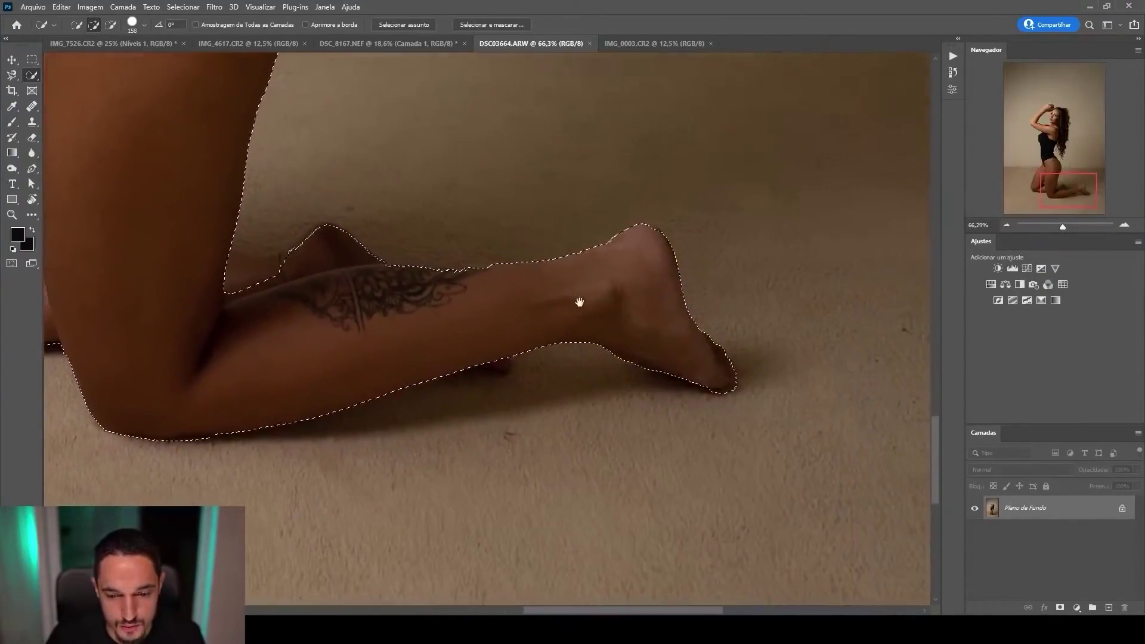
left_click_drag(579, 302, 486, 279)
left_click_drag(494, 132, 489, 325)
left_click_drag(492, 179, 542, 182)
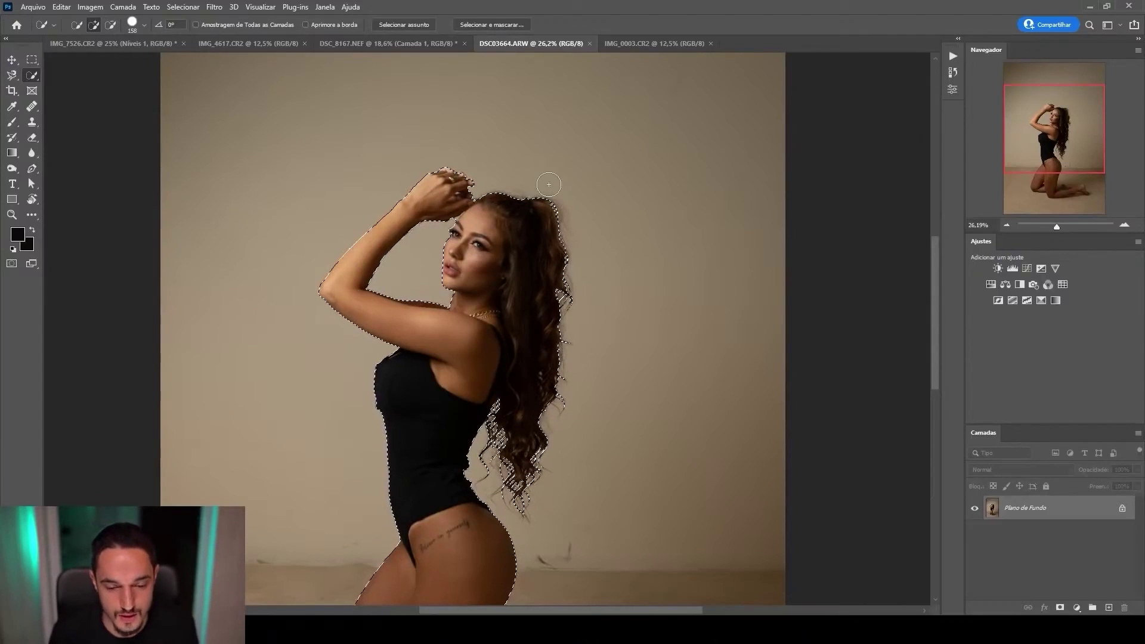
left_click_drag(575, 351, 535, 371)
mouse_move(532, 453)
left_mouse_down()
mouse_move(565, 453)
mouse_move(535, 451)
mouse_move(551, 448)
left_mouse_up()
left_click_drag(523, 346, 552, 396)
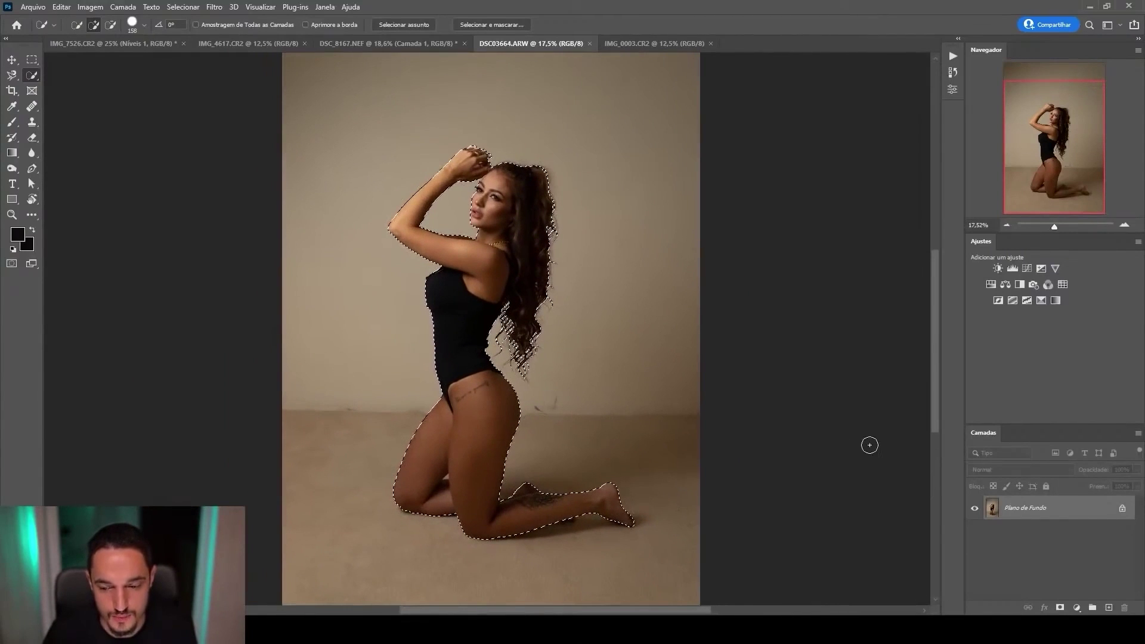
- Add a layer mask from the selection to cut the woman out of the background
left_click(1060, 608)
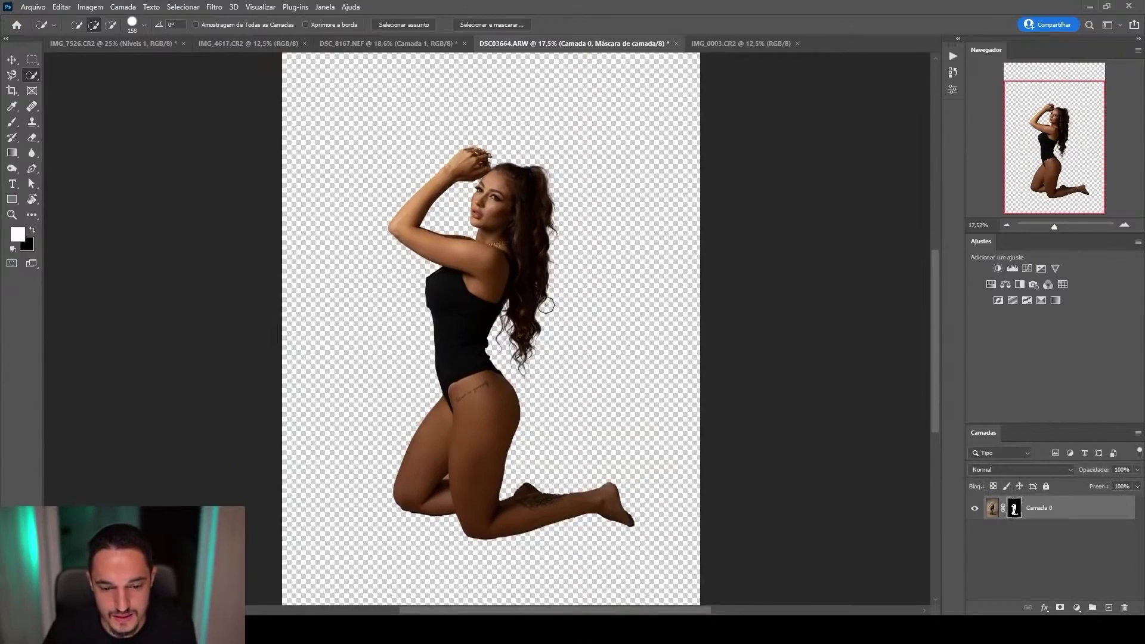
scroll(549, 307, "up", 4)
scroll(594, 319, "down", 5)
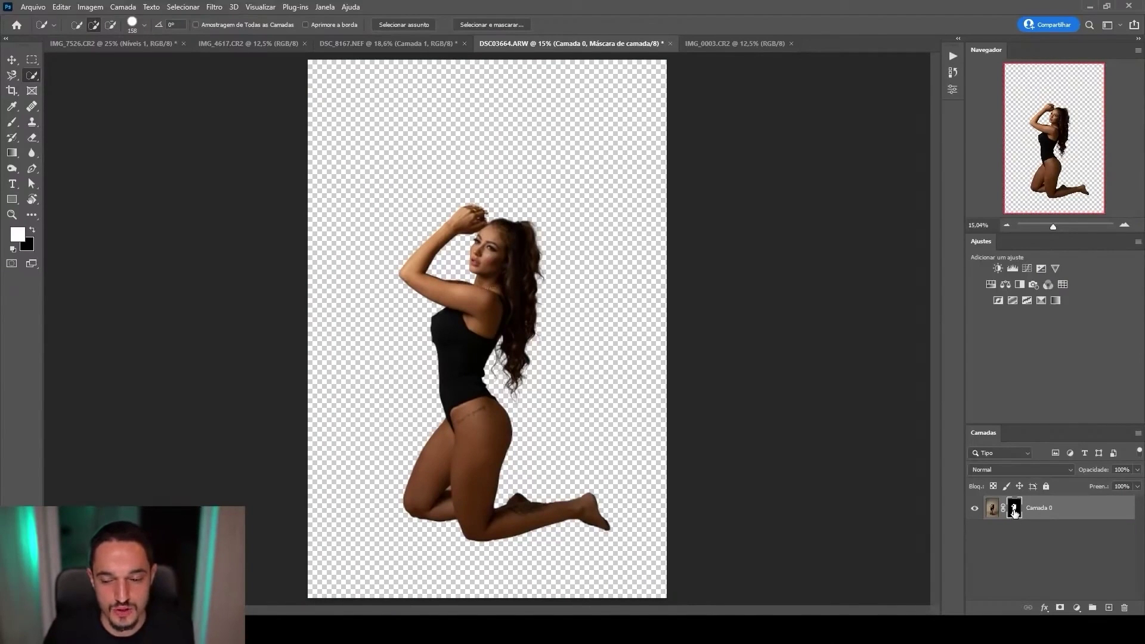
- Display the layer mask on its own and examine its edges around the hair, arm and body
left_click(1015, 512, "alt")
left_click(484, 328, "ctrl")
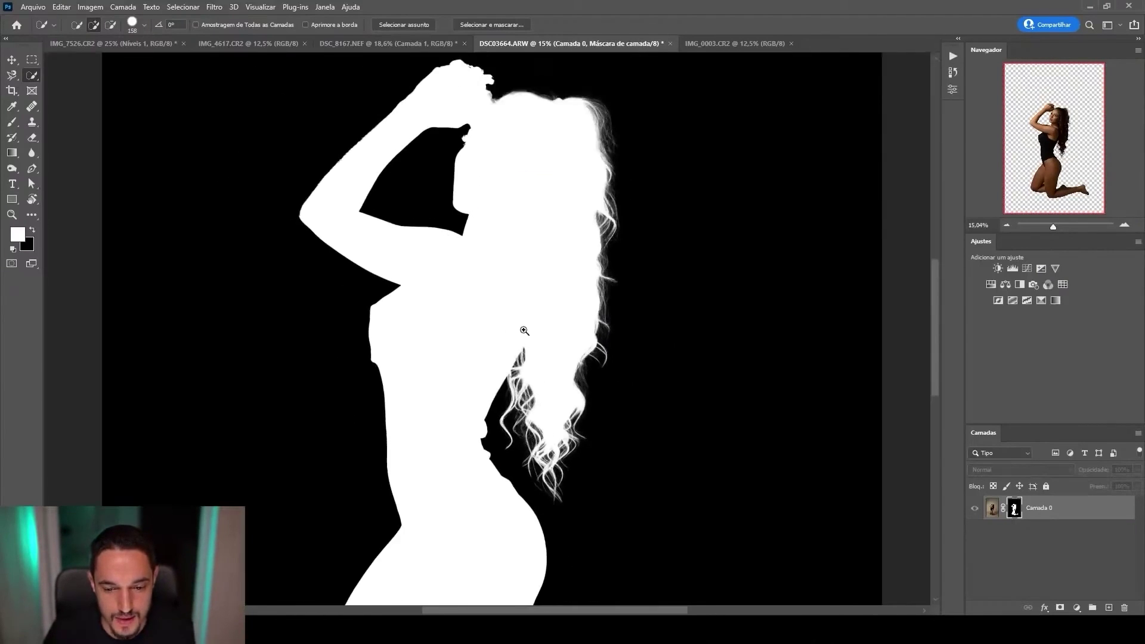
left_click_drag(524, 330, 517, 331)
left_click_drag(544, 169, 575, 163)
left_click_drag(640, 310, 623, 181)
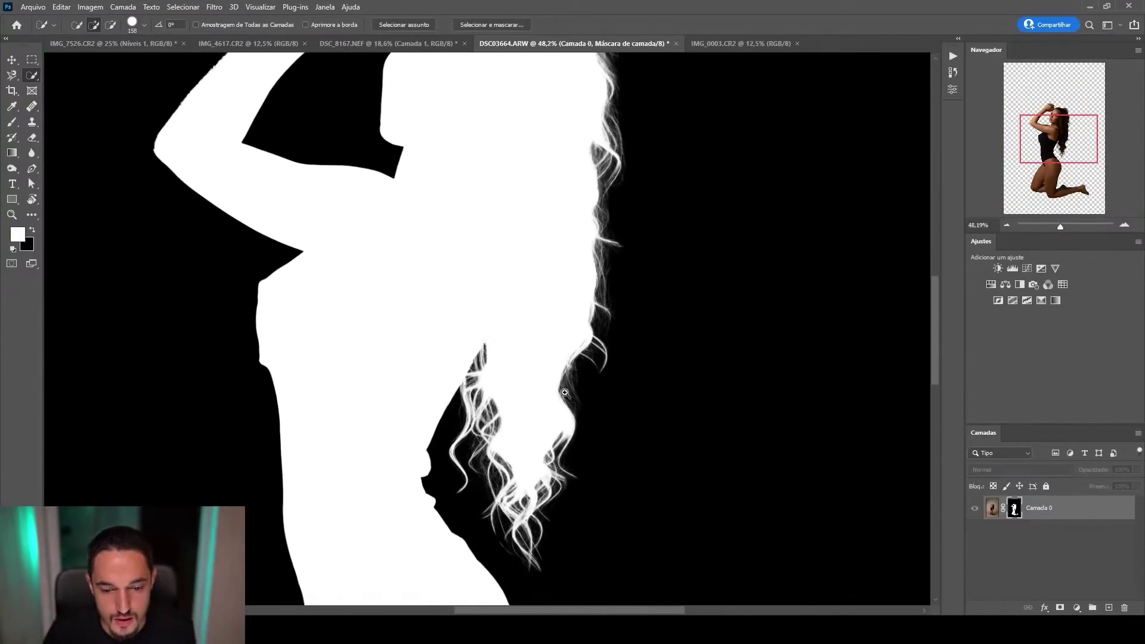
left_click_drag(565, 393, 639, 250)
left_click_drag(601, 440, 634, 326)
left_click_drag(697, 366, 664, 365)
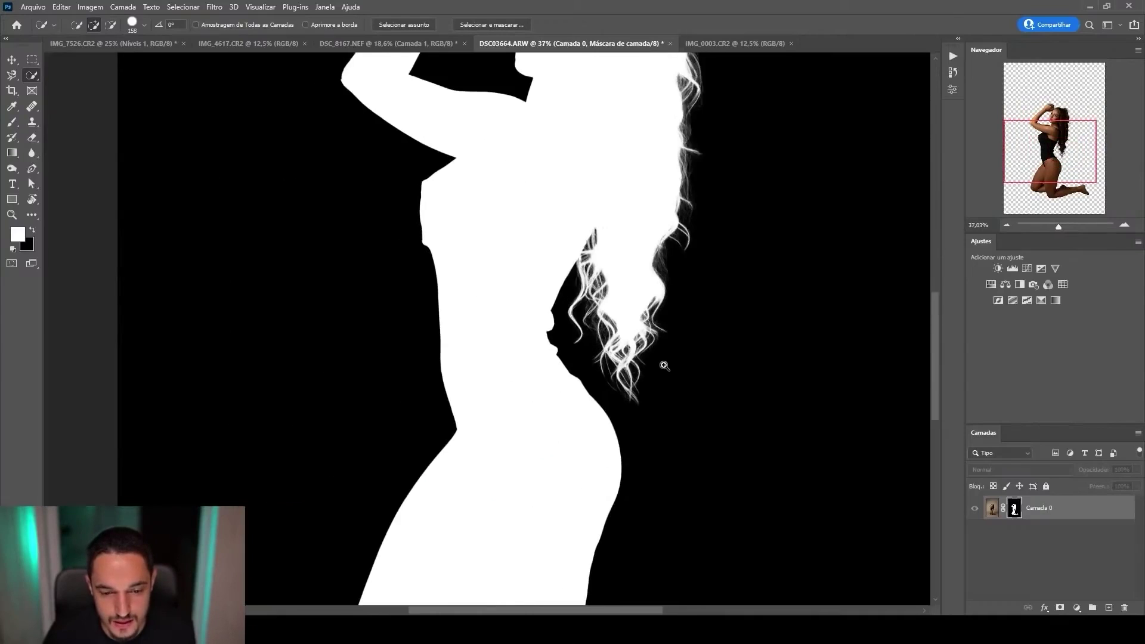
left_click_drag(673, 444, 647, 472)
left_click_drag(641, 257, 597, 480)
left_click_drag(614, 234, 612, 179)
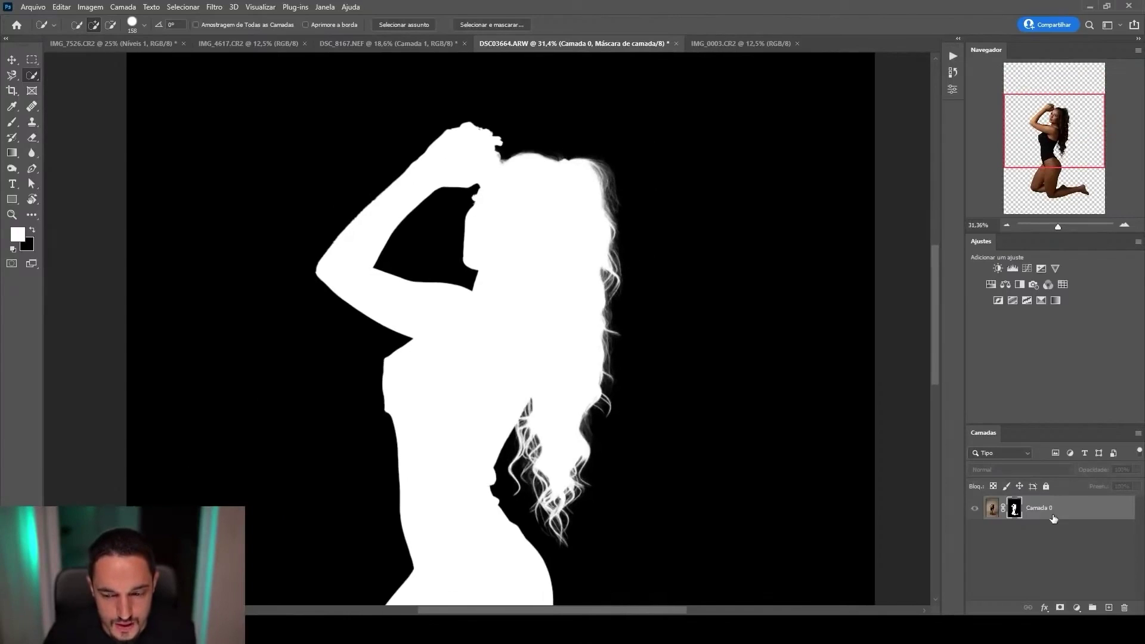
- Add a new layer filled with black and place it beneath the masked woman
left_click(1057, 518)
key("ctrl+alt+shift+n")
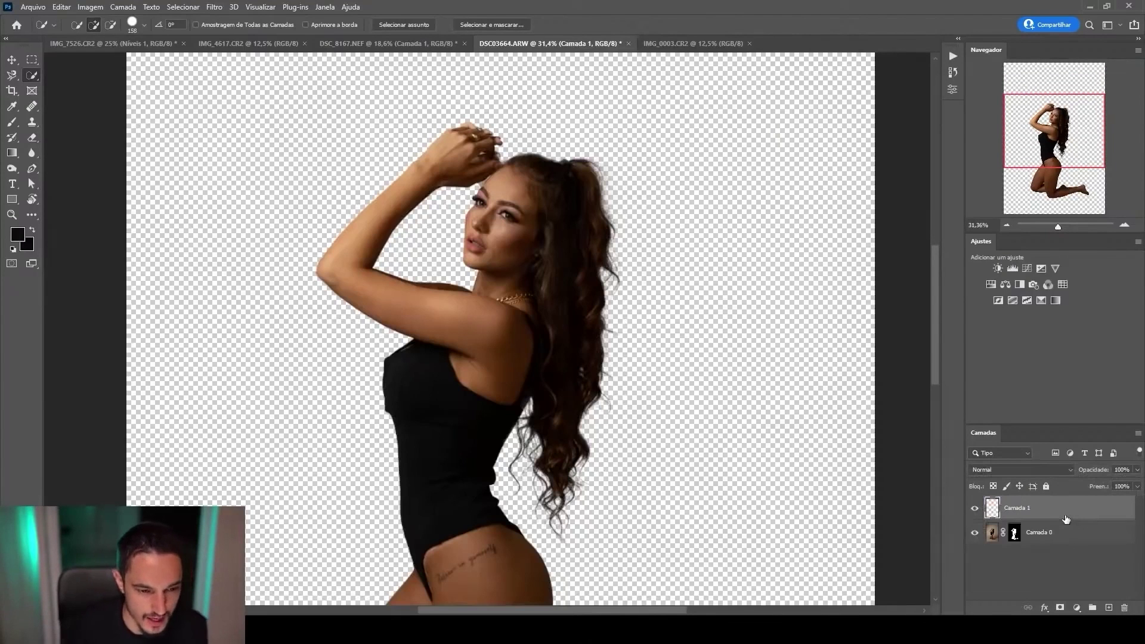
key("alt+BackSpace")
key("ctrl+bracketleft")
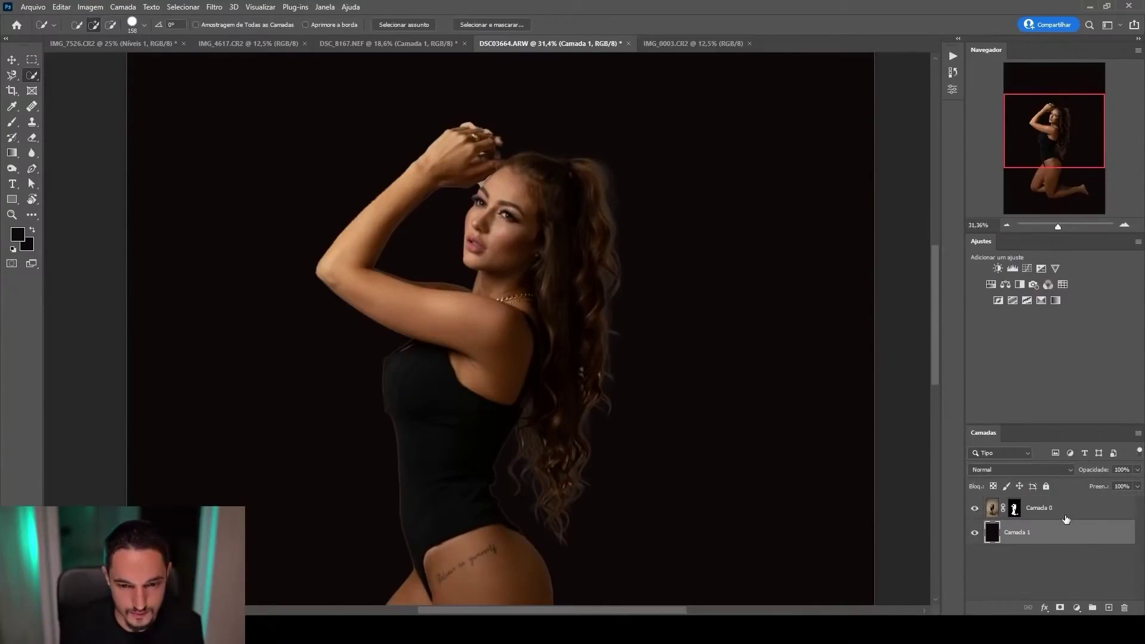
- Examine the cutout's edges along the hair, legs and black bodysuit against the black background
left_click_drag(592, 423, 599, 217)
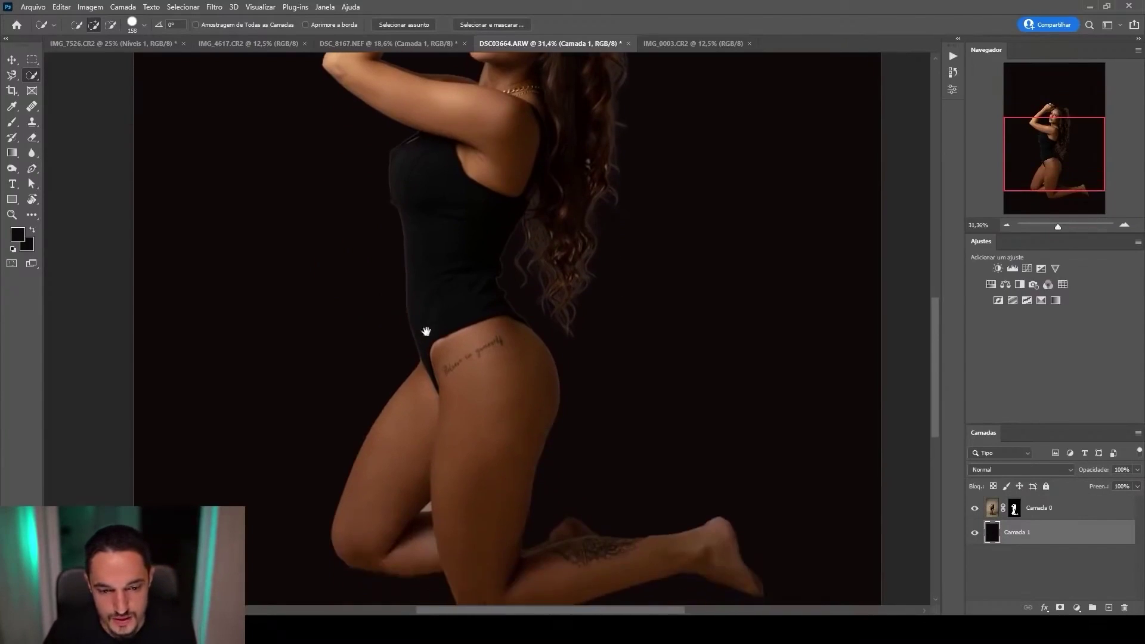
mouse_move(425, 330)
left_mouse_down()
mouse_move(493, 331)
mouse_move(434, 333)
left_mouse_up()
left_click_drag(537, 402, 489, 254)
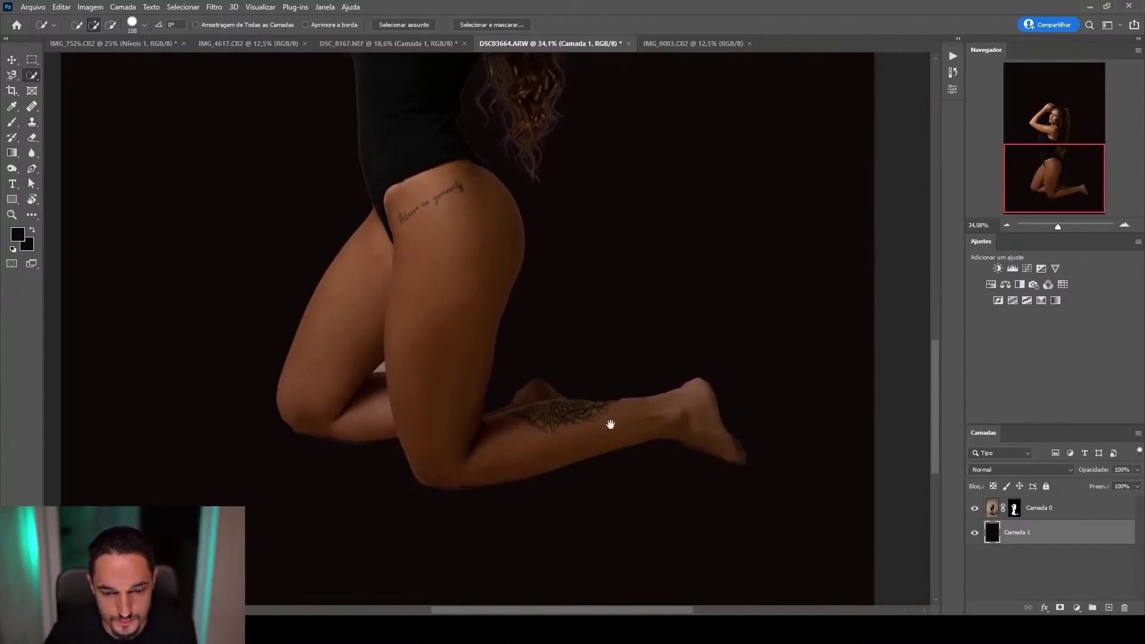
left_click_drag(527, 421, 577, 247)
left_click_drag(409, 254, 853, 442)
left_click_drag(623, 358, 426, 337)
mouse_move(489, 177)
left_mouse_down()
mouse_move(516, 180)
mouse_move(522, 374)
mouse_move(475, 302)
mouse_move(608, 424)
mouse_move(523, 482)
mouse_move(507, 179)
left_mouse_up()
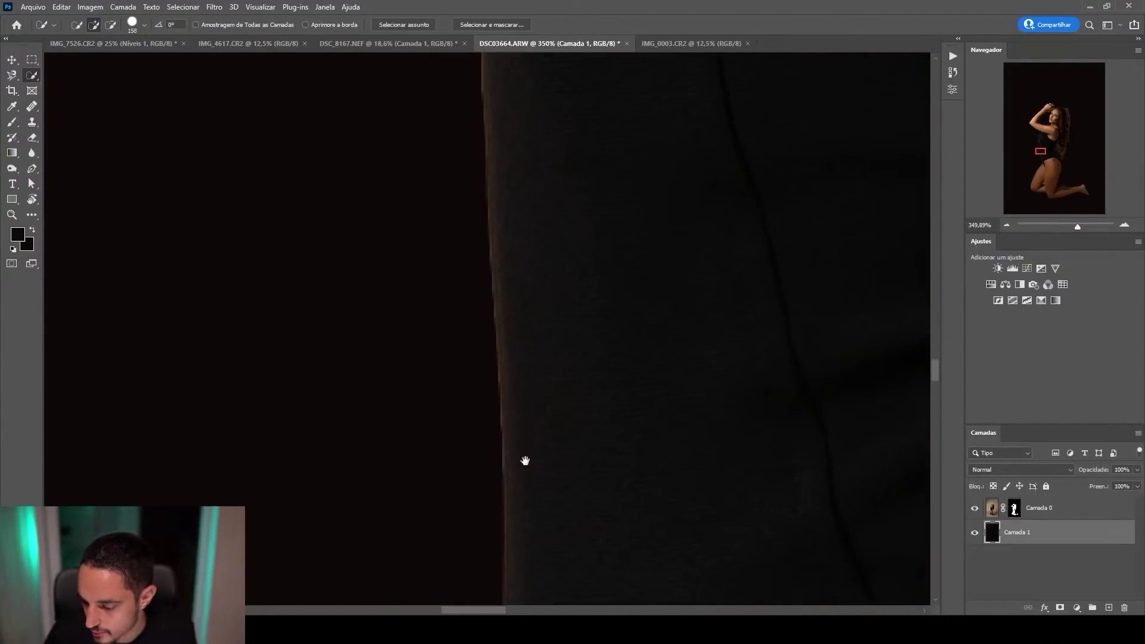
left_click_drag(549, 324, 560, 401)
left_click_drag(603, 302, 576, 279)
left_click_drag(625, 226, 568, 409)
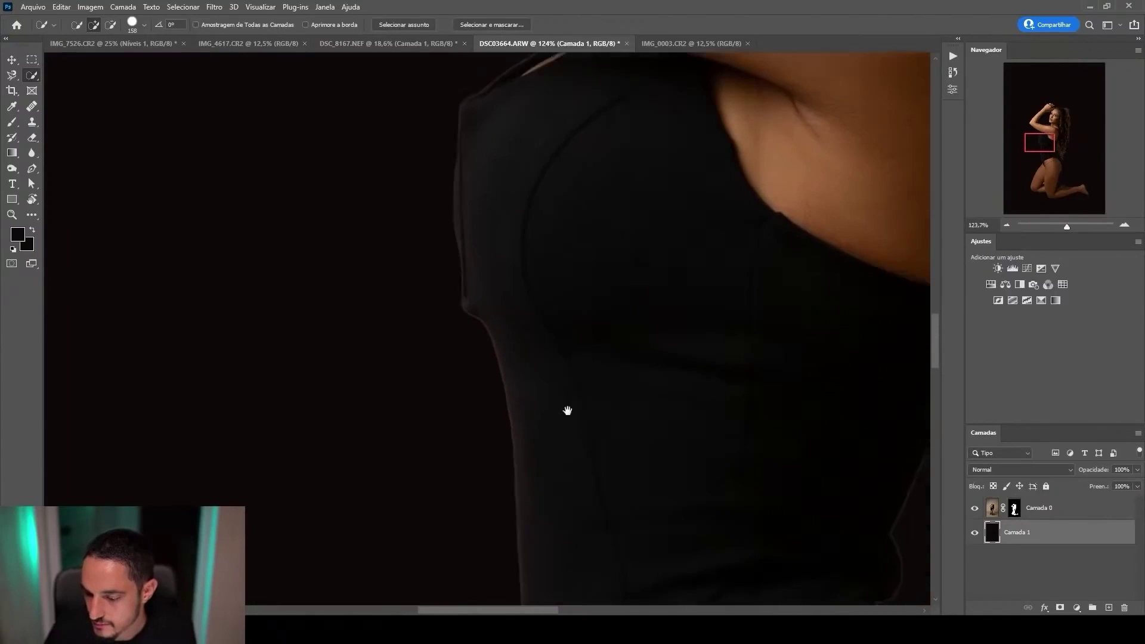
- Examine the cutout's edges along the chest, raised arm and hand, and down to the tattooed leg and foot
left_click_drag(615, 167, 577, 396)
left_click_drag(561, 279, 571, 418)
left_click_drag(545, 191, 539, 417)
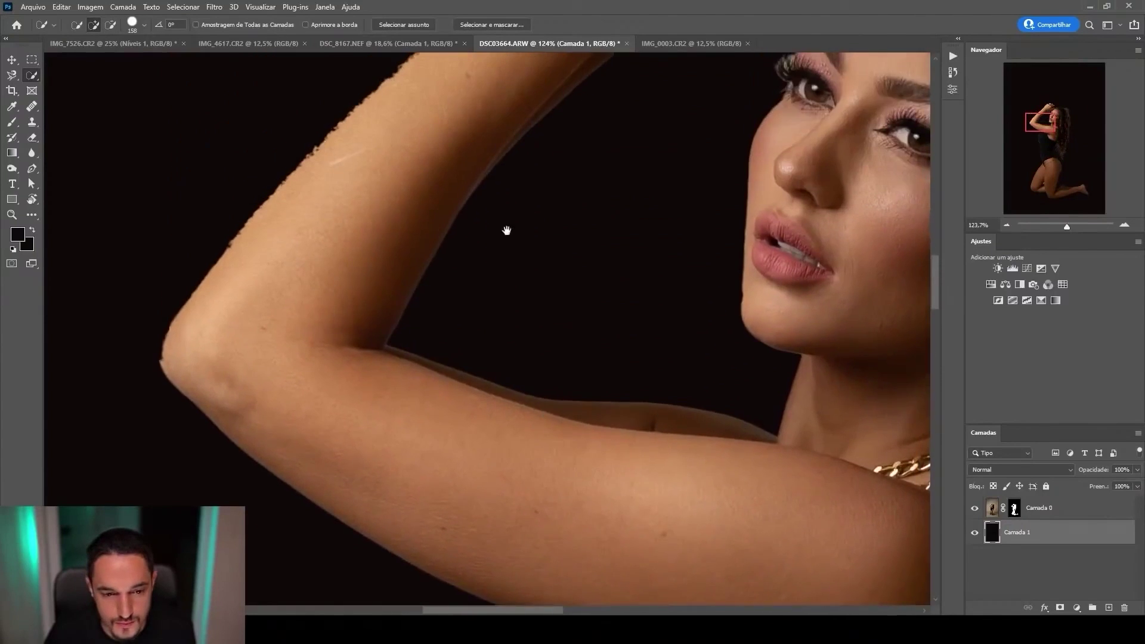
left_click_drag(348, 219, 356, 470)
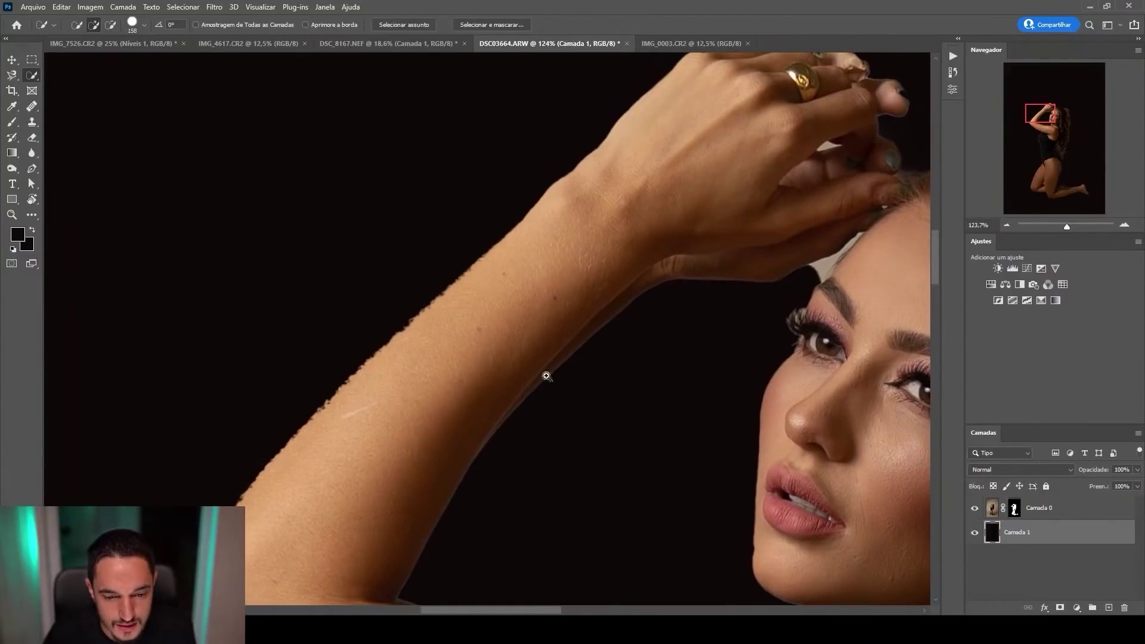
left_click_drag(531, 374, 468, 377)
left_click_drag(540, 447, 463, 242)
left_click_drag(500, 417, 475, 189)
left_click_drag(537, 427, 485, 186)
left_click_drag(581, 376, 519, 268)
left_click_drag(818, 445, 811, 421)
- Make the woman's masked layer active and activate the Magnetic Lasso tool near the foot
left_click(1024, 509)
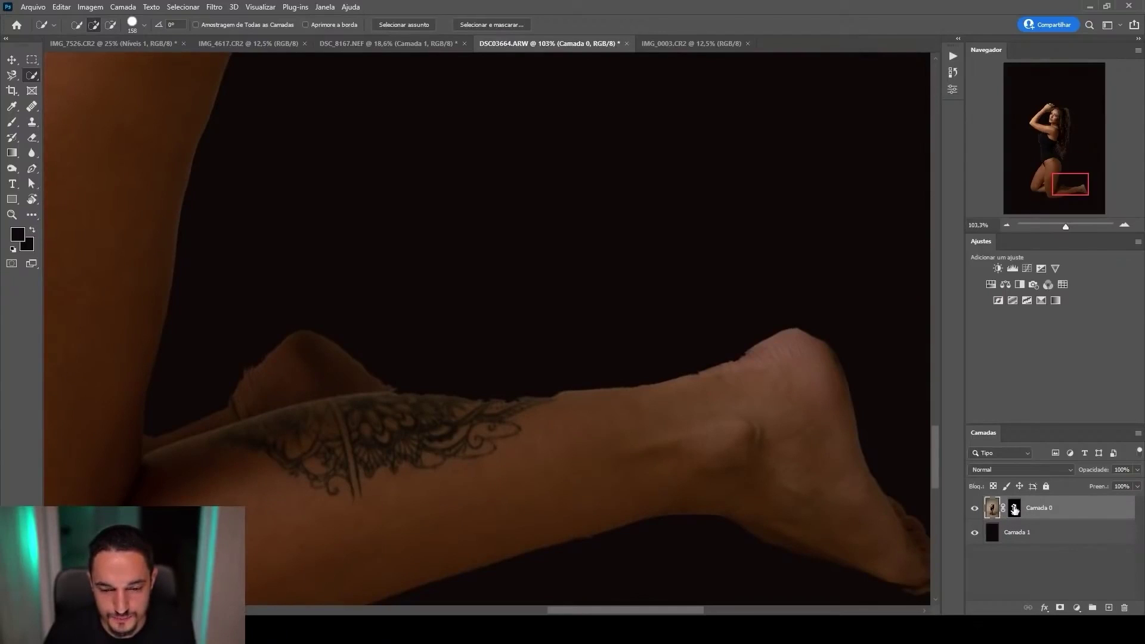
key("l")
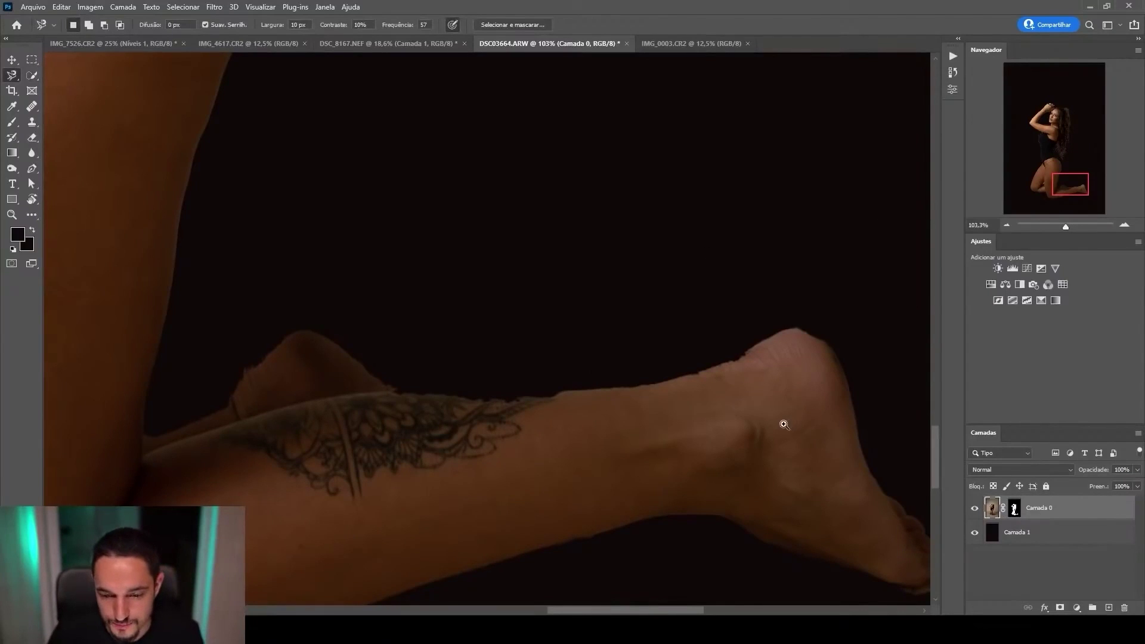
left_click_drag(780, 422, 813, 421)
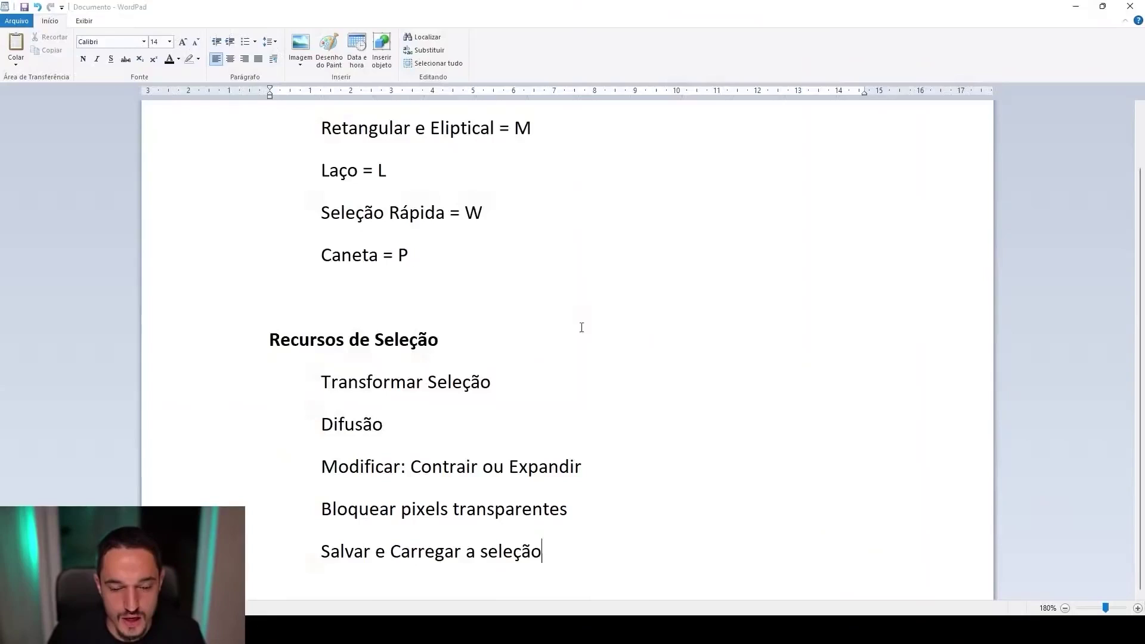
- Switch to the WordPad notes and add the line "Selecionar > Assunto" below "Caneta = P" in the selection tools list
key("alt+Tab")
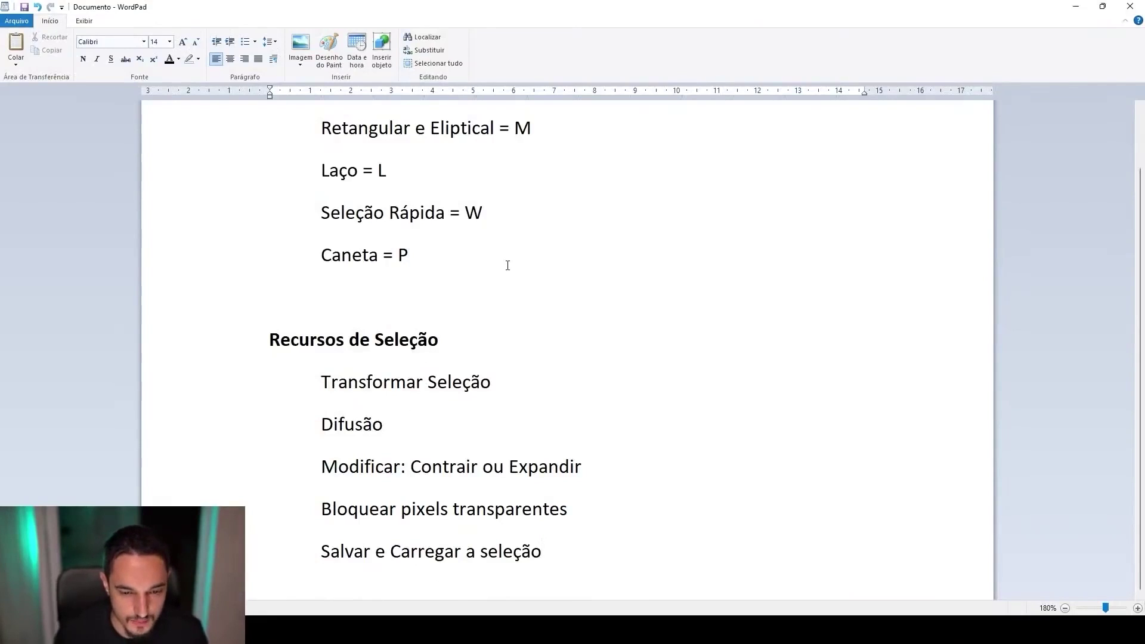
key("Return")
scroll(507, 265, "up", 2)
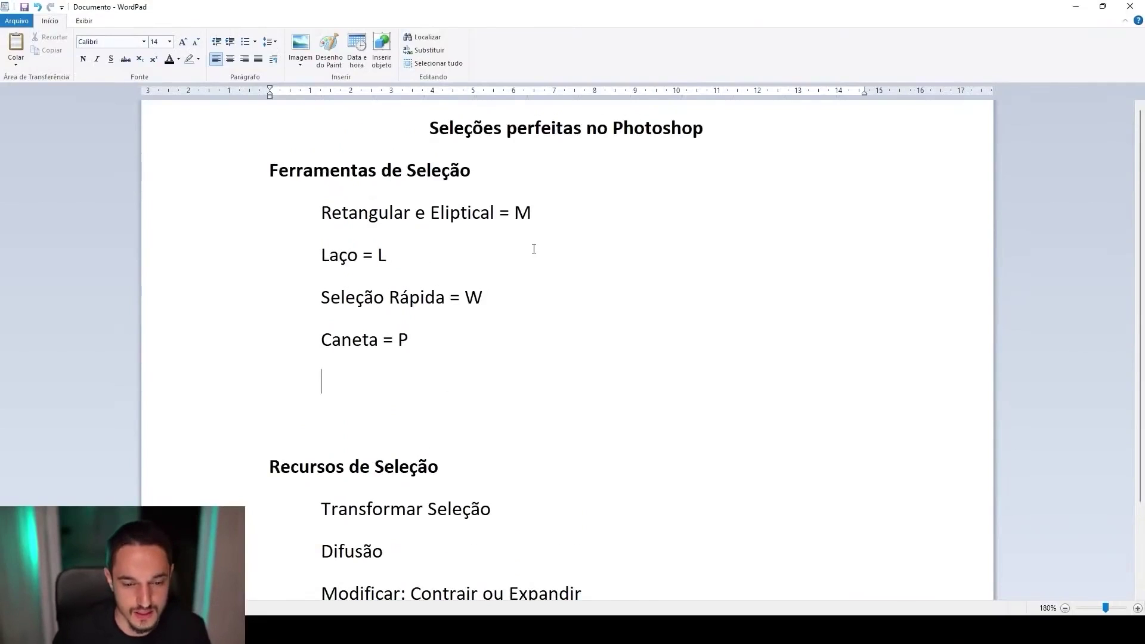
type("Selecionar")
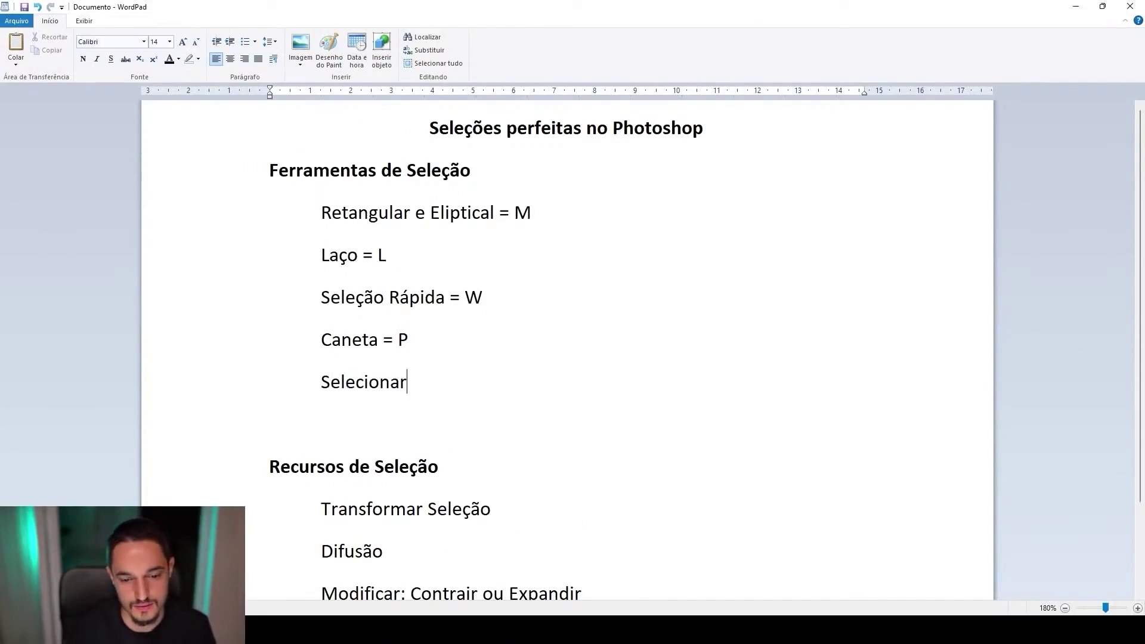
type(" > Assunbto")
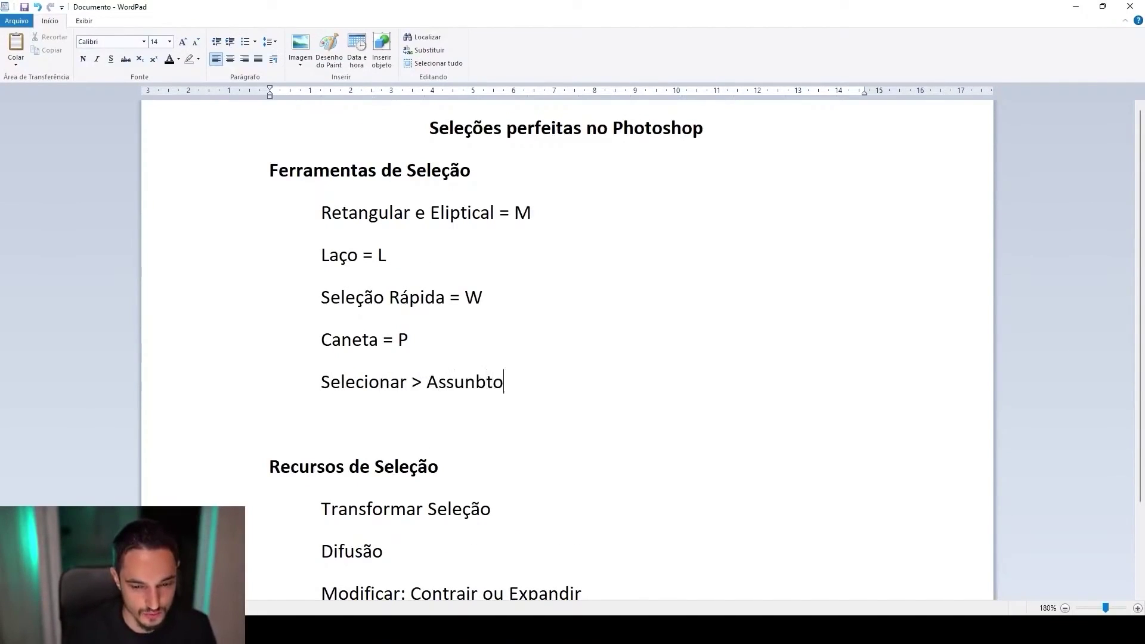
type("yp")
key("BackSpace")
key("BackSpace")
key("BackSpace")
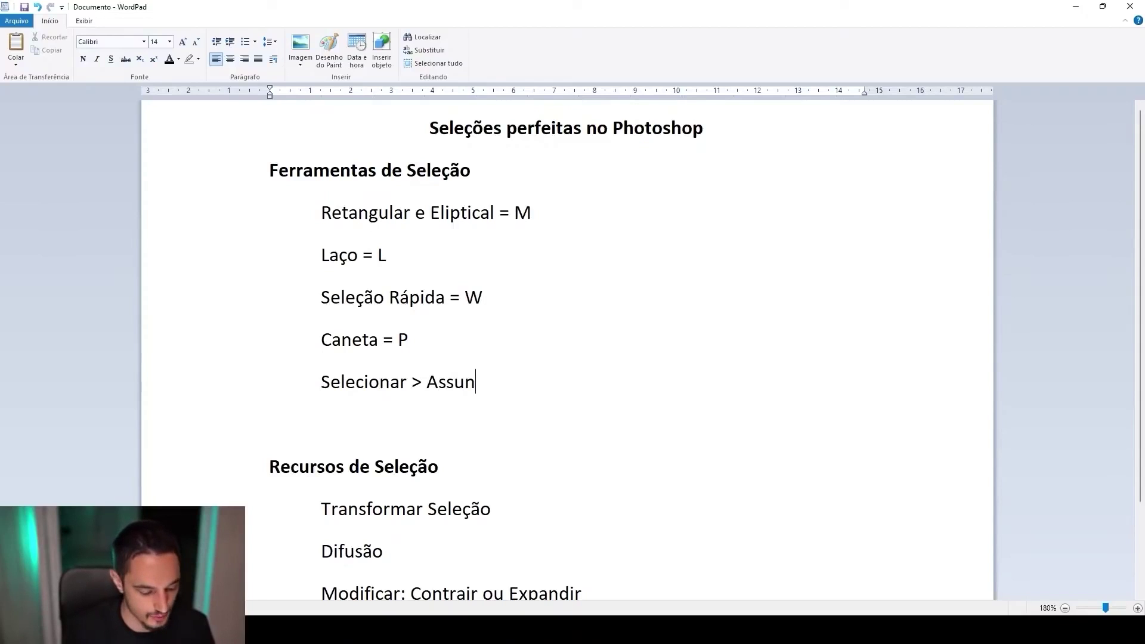
type("to")
- Add the line "Selecionar e Mascarar" on its own line below "Salvar e Carregar a seleção" at the end of the notes
key("Down")
key("Down")
key("Down")
key("Down")
key("Down")
key("Down")
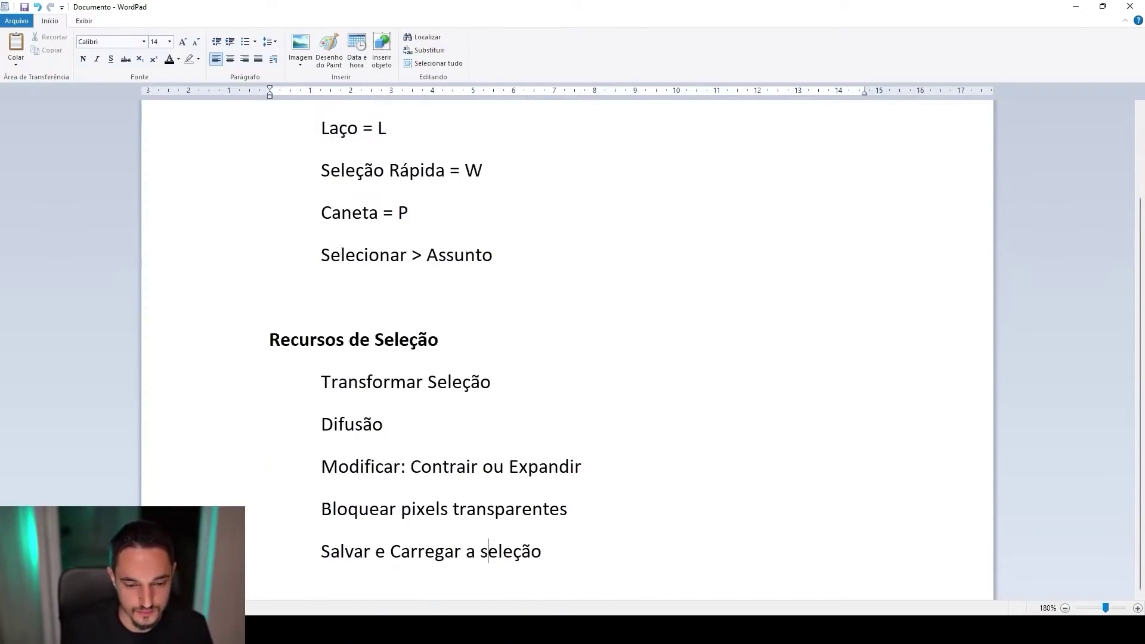
key("End")
key("Return")
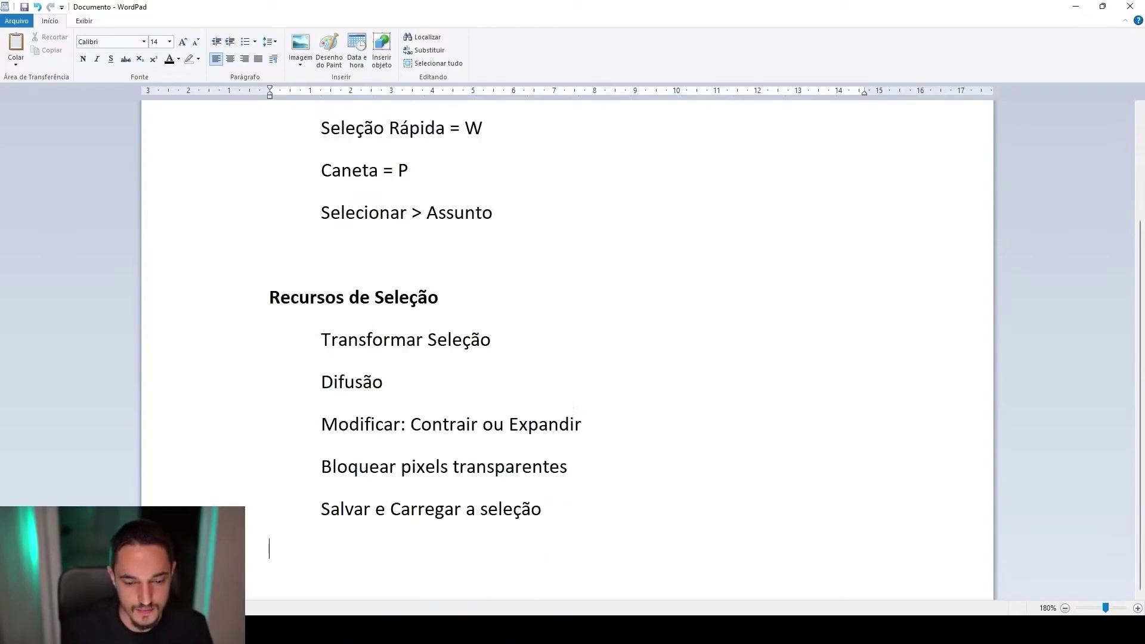
type("Selecionar e Mascarar")
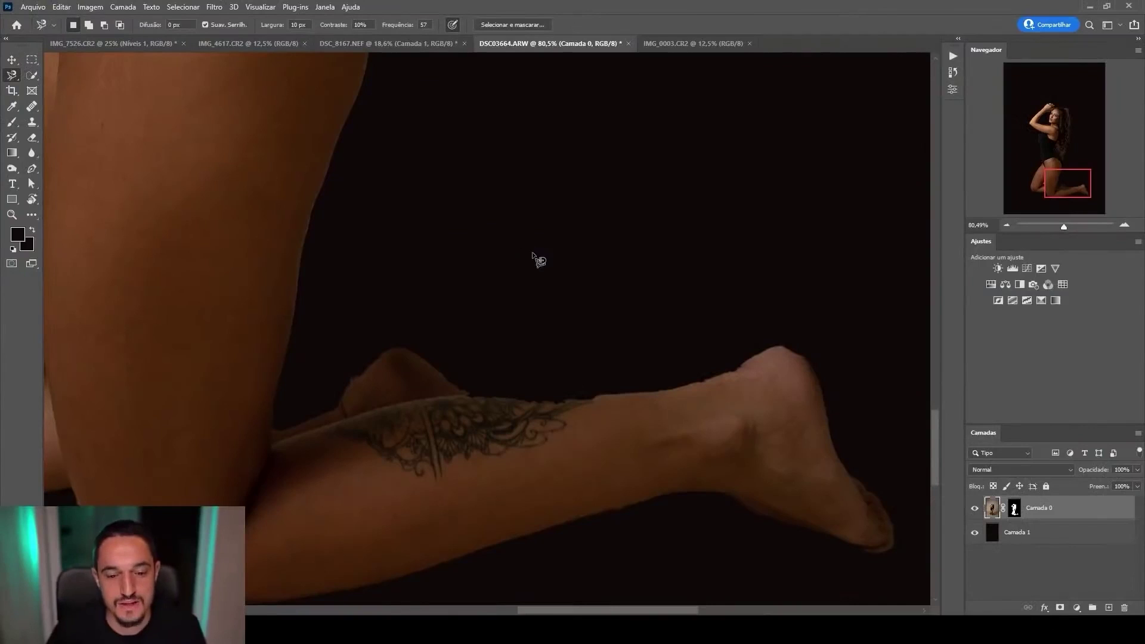
- Return to the kneeling woman's photo in Photoshop, activate the Rectangular Marquee tool and open Select and Mask for her layer
scroll(542, 269, "down", 3)
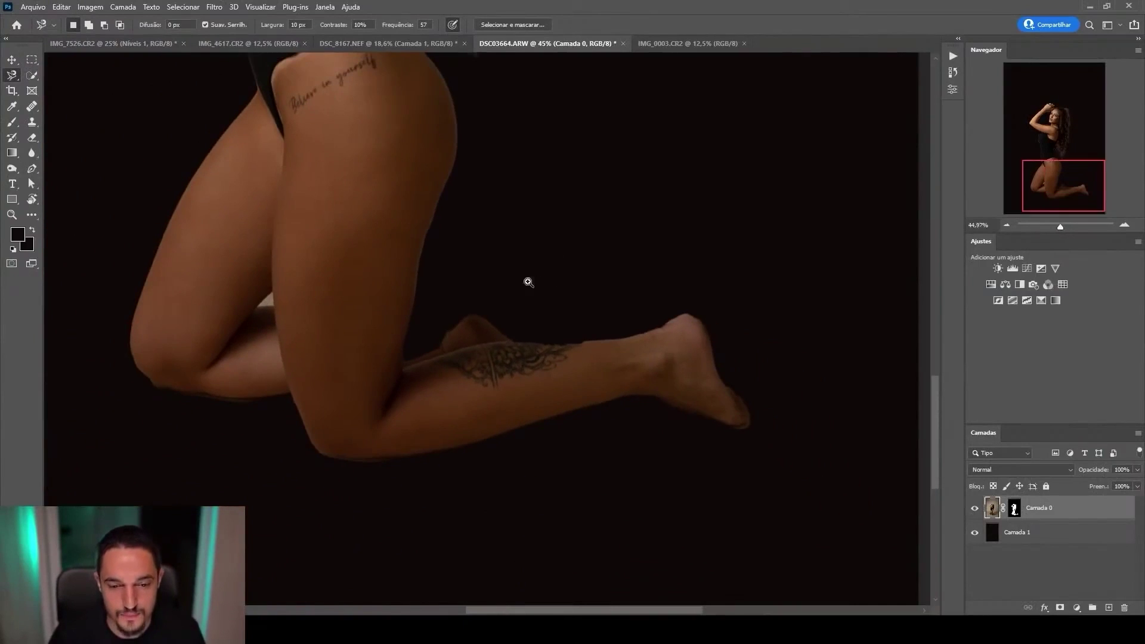
left_click_drag(327, 126, 644, 519)
left_click_drag(665, 158, 563, 440)
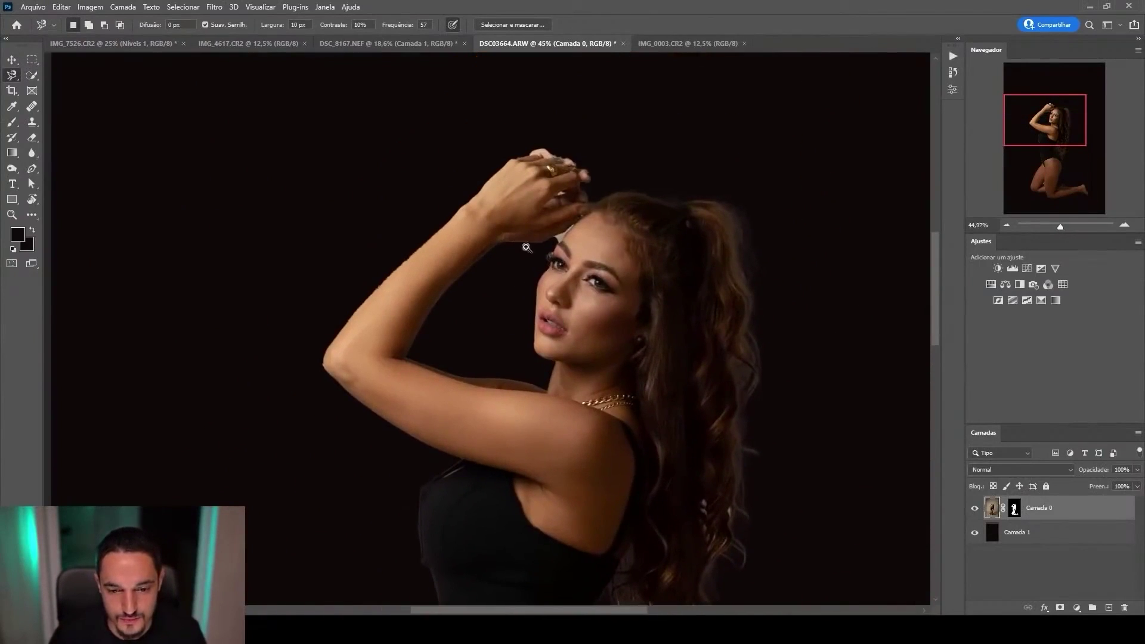
scroll(527, 247, "up", 5)
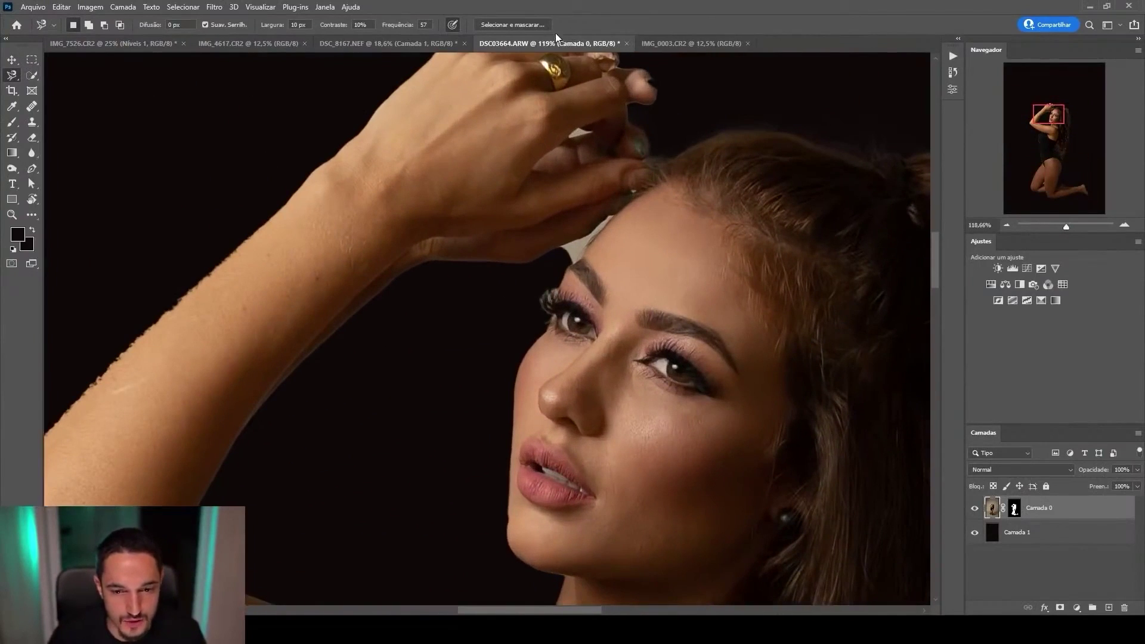
left_click(32, 74)
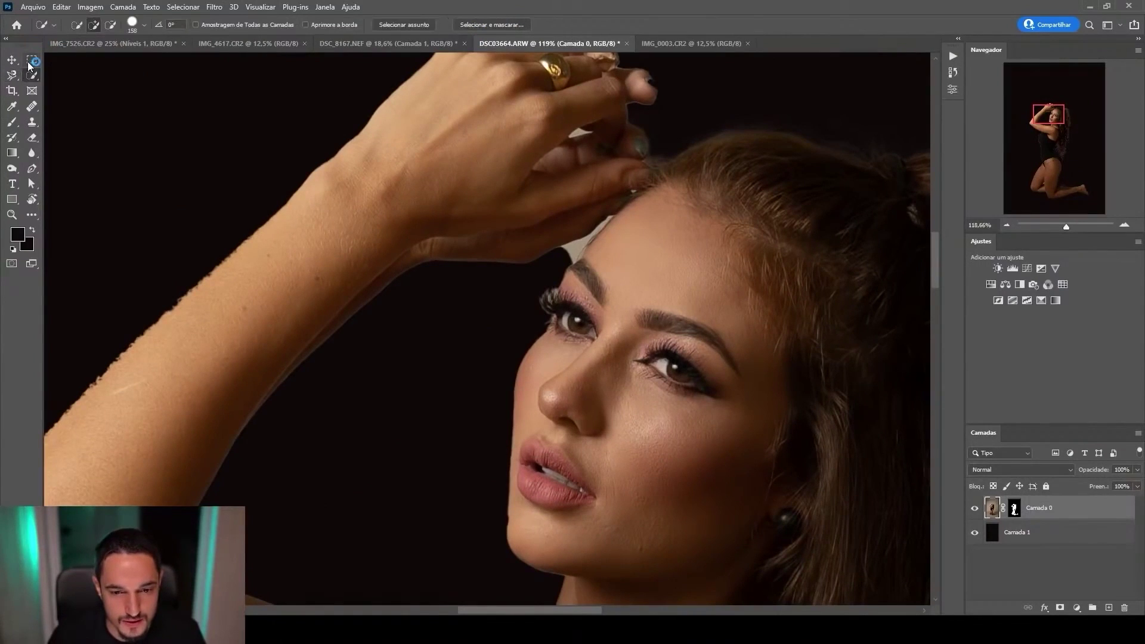
left_click(30, 61)
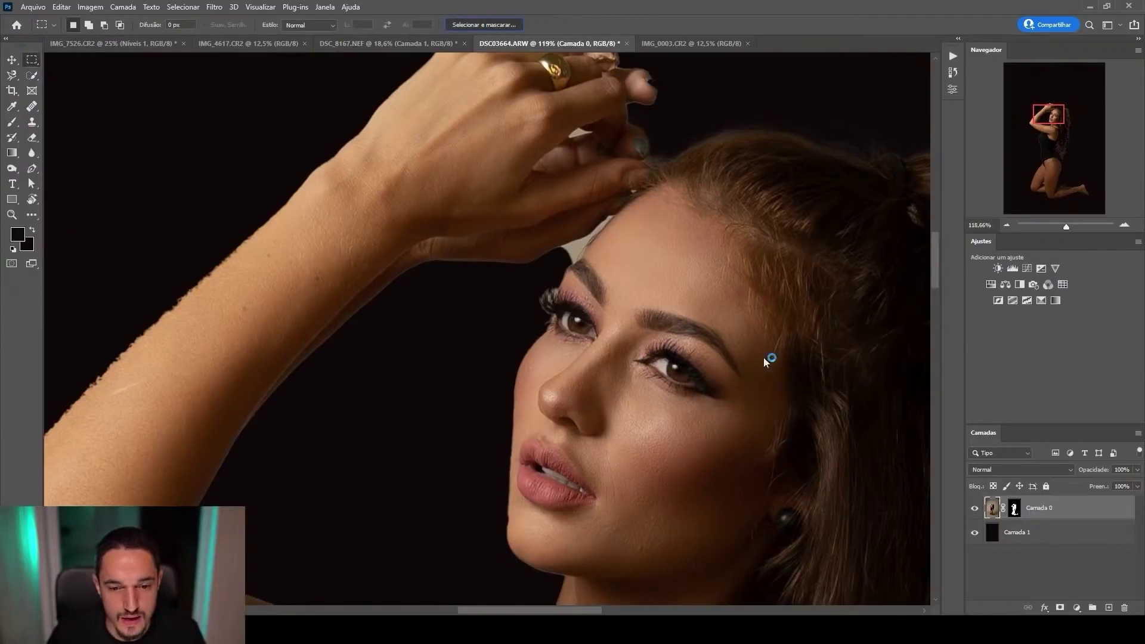
- Examine the cutout's edges against the light preview, from the arm and hair down to the tattooed leg and foot
left_click_drag(671, 332, 609, 334)
left_click_drag(700, 370, 553, 181)
mouse_move(436, 306)
left_mouse_down()
mouse_move(505, 305)
mouse_move(432, 303)
left_mouse_up()
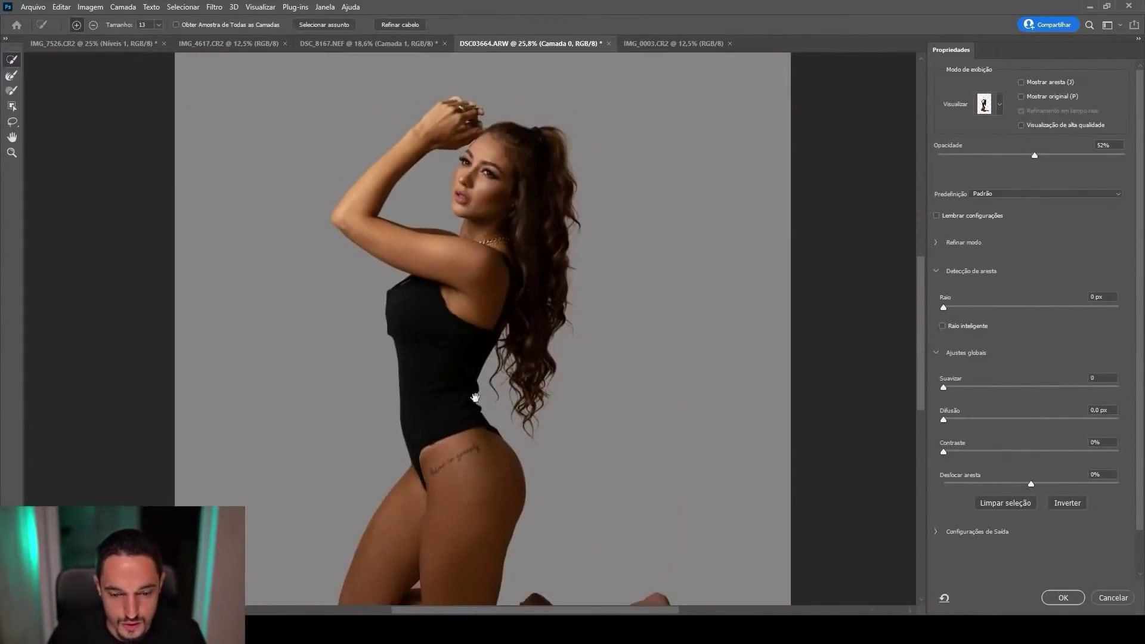
left_click_drag(475, 398, 472, 196)
scroll(587, 354, "up", 5)
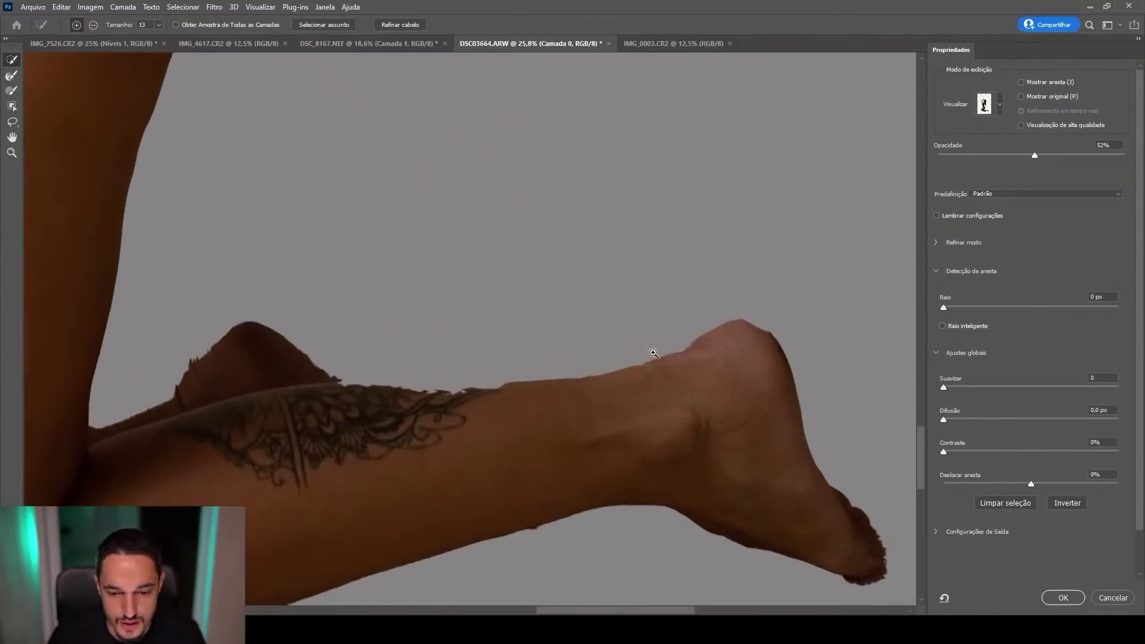
left_click_drag(639, 354, 611, 353)
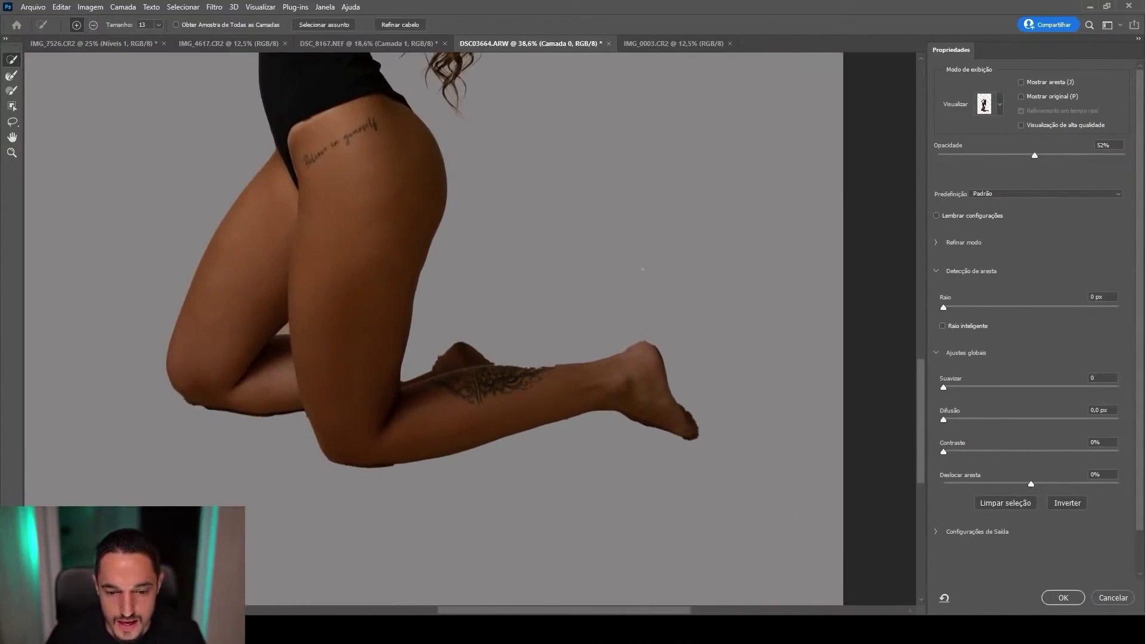
left_click_drag(652, 396, 701, 399)
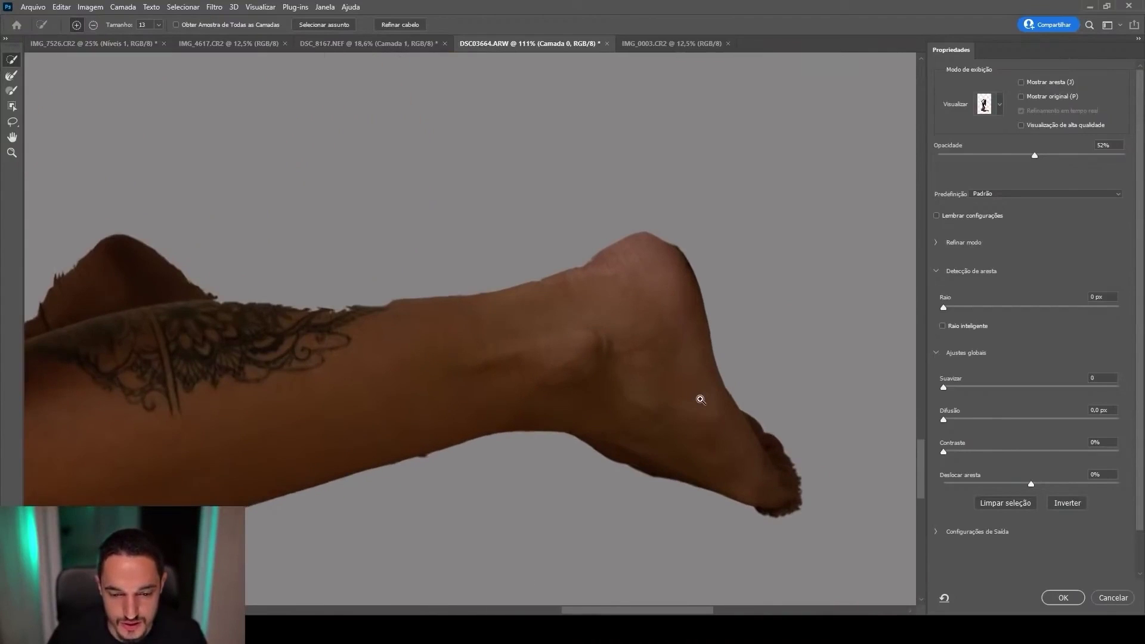
left_click_drag(811, 417, 790, 414)
left_click_drag(662, 337, 675, 374)
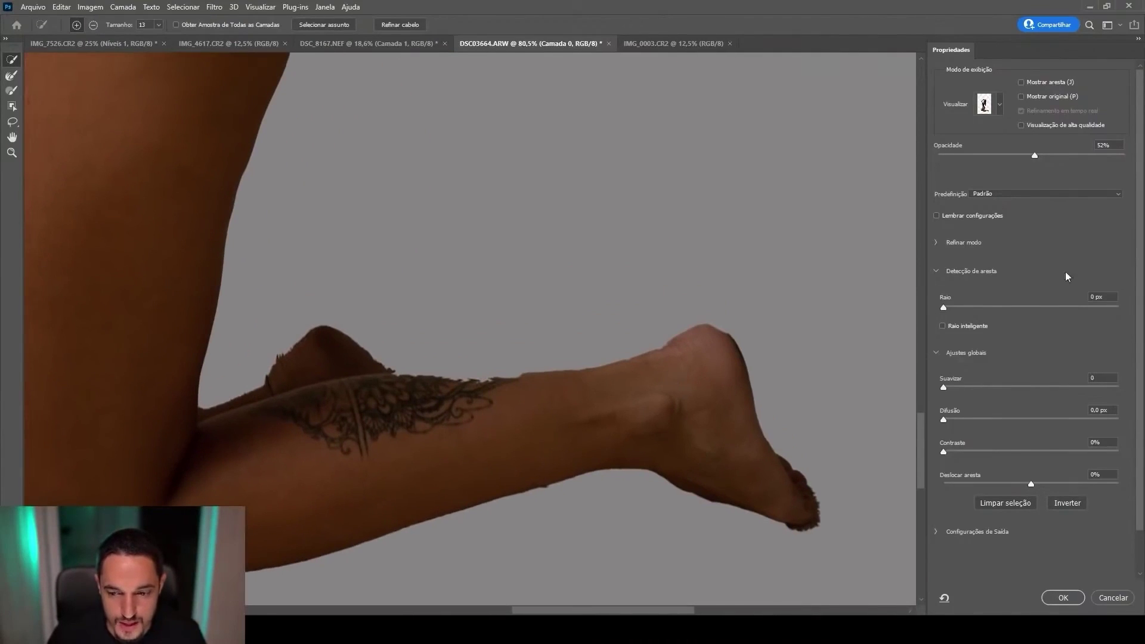
- Paint with the Brush tool along the tattooed lower leg's upper edge to restore the missing parts of the cutout
left_click(12, 76)
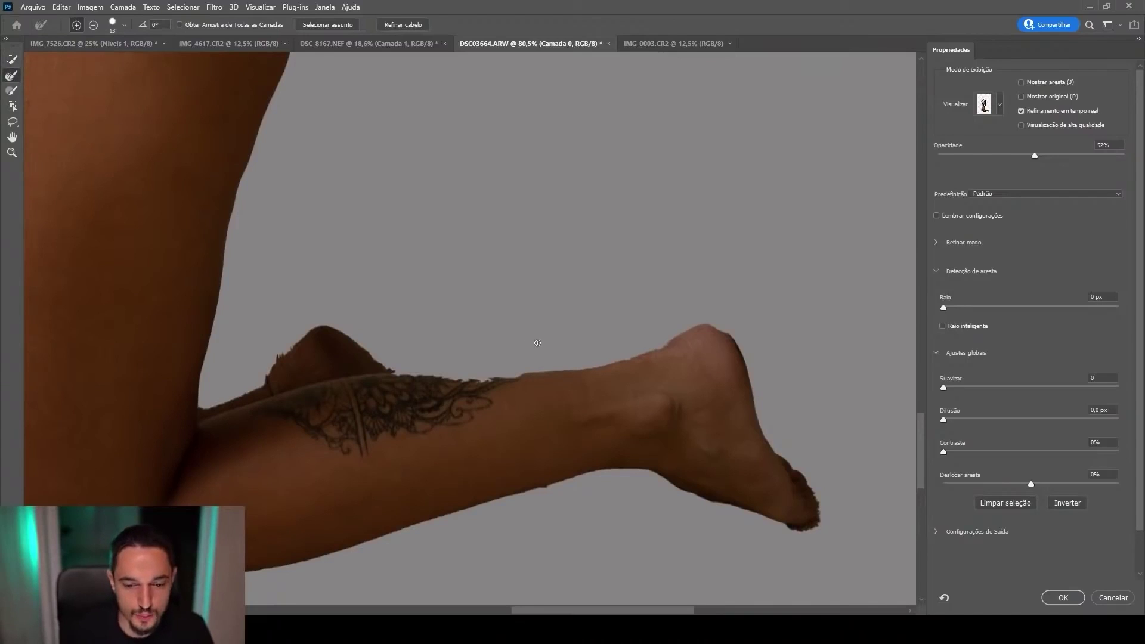
scroll(456, 417, "up", 3)
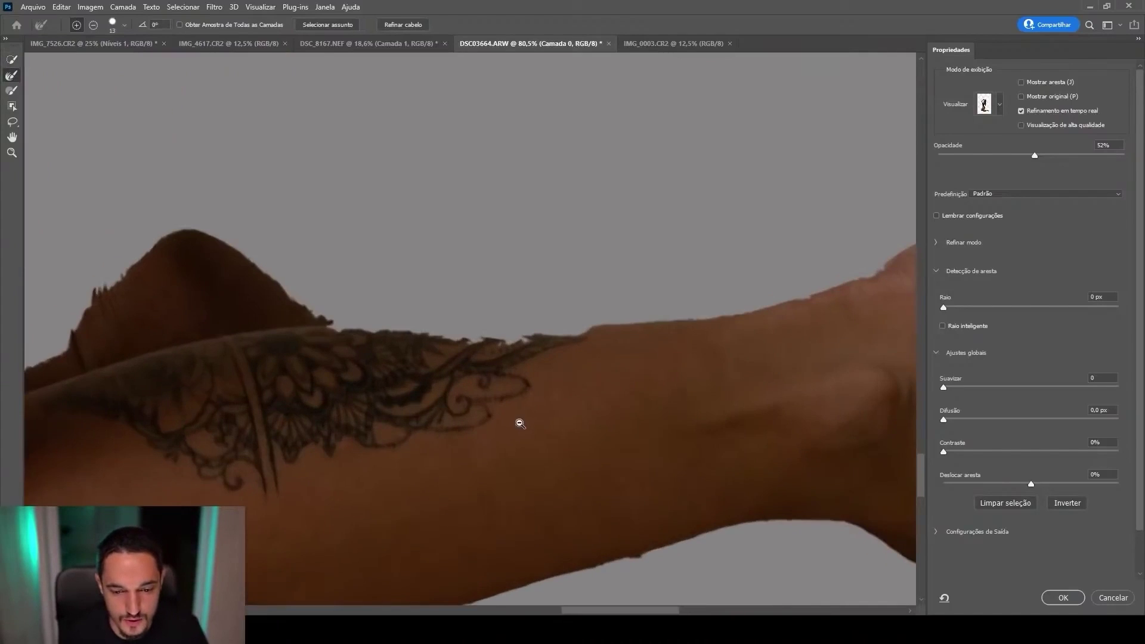
mouse_move(335, 337)
left_mouse_down()
mouse_move(390, 338)
mouse_move(336, 339)
mouse_move(372, 358)
mouse_move(350, 344)
mouse_move(425, 351)
mouse_move(340, 328)
left_mouse_up()
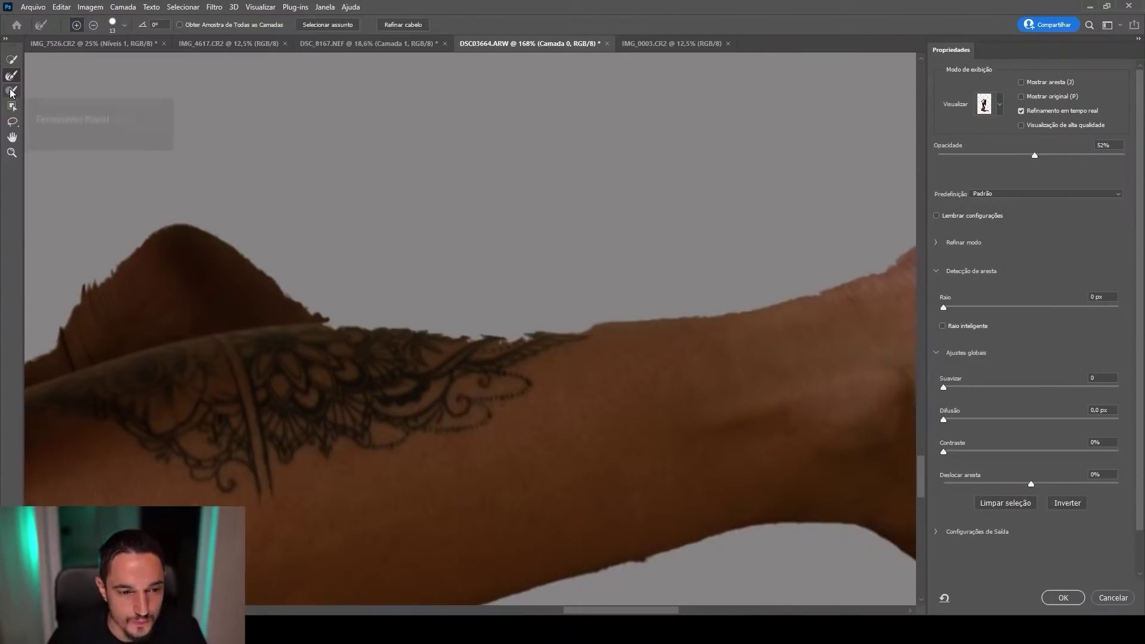
left_click(11, 91)
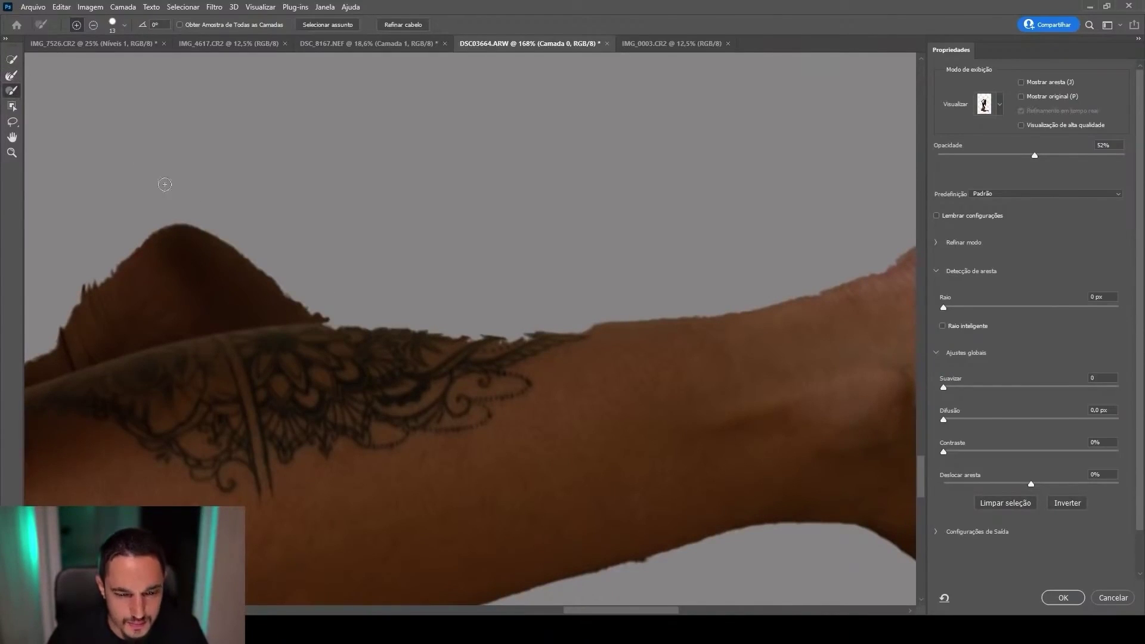
mouse_move(565, 337)
left_mouse_down()
mouse_move(510, 335)
mouse_move(606, 338)
mouse_move(478, 328)
left_mouse_up()
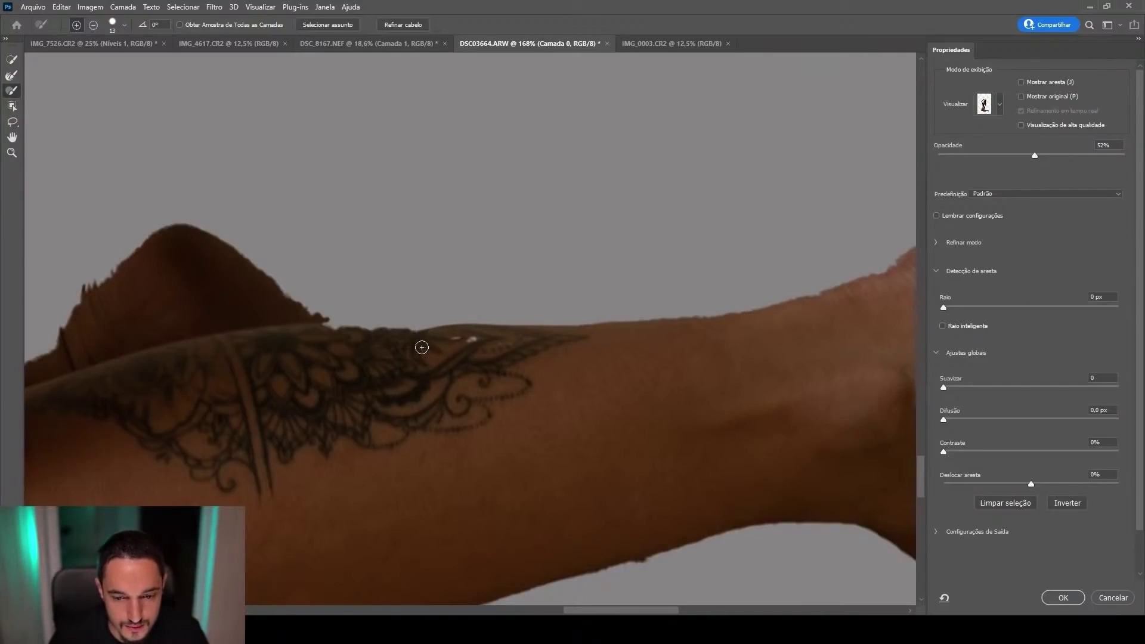
left_click_drag(439, 336, 349, 334)
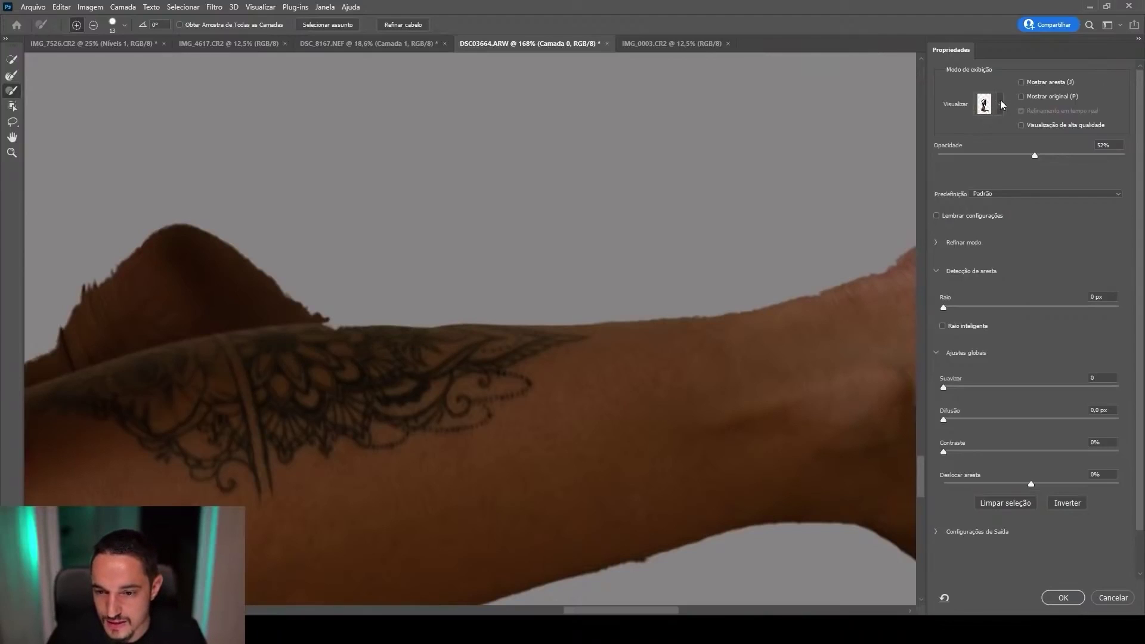
mouse_move(565, 269)
left_mouse_down()
mouse_move(515, 260)
mouse_move(563, 260)
left_mouse_up()
left_click_drag(272, 268, 528, 272)
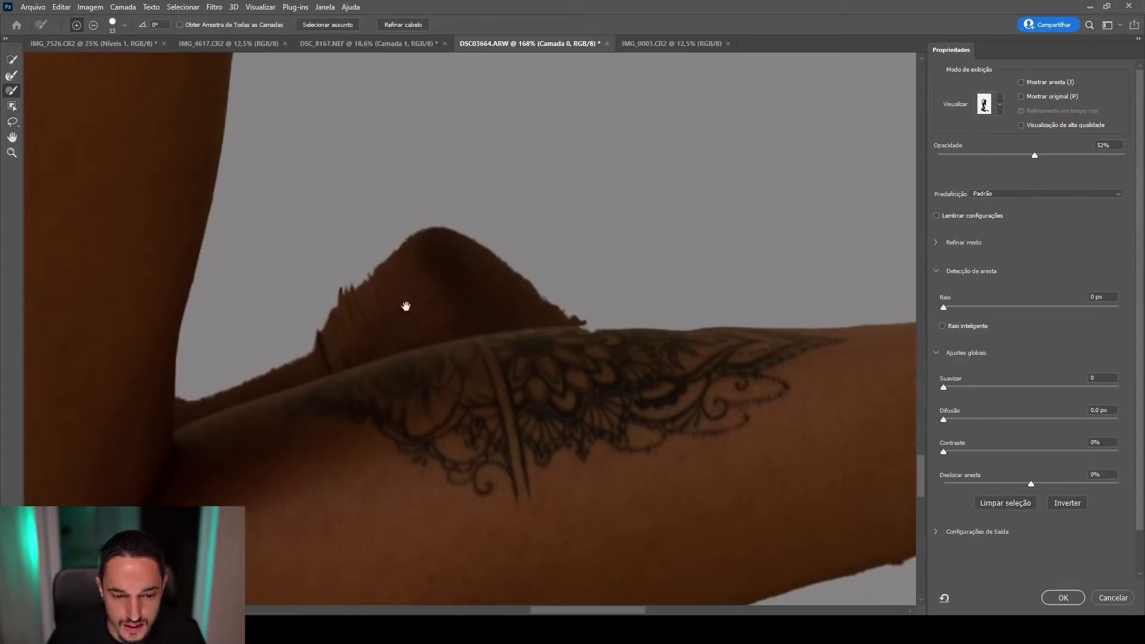
- Set the preview to On White at 18% opacity and cancel Select and Mask
left_click(1000, 104)
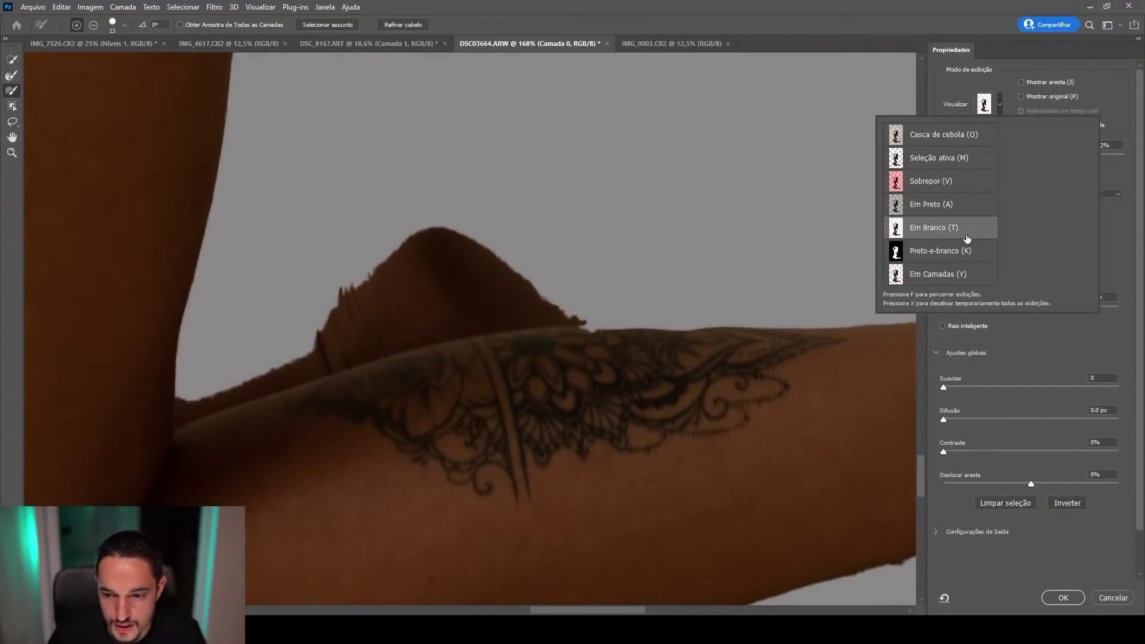
left_click(941, 229)
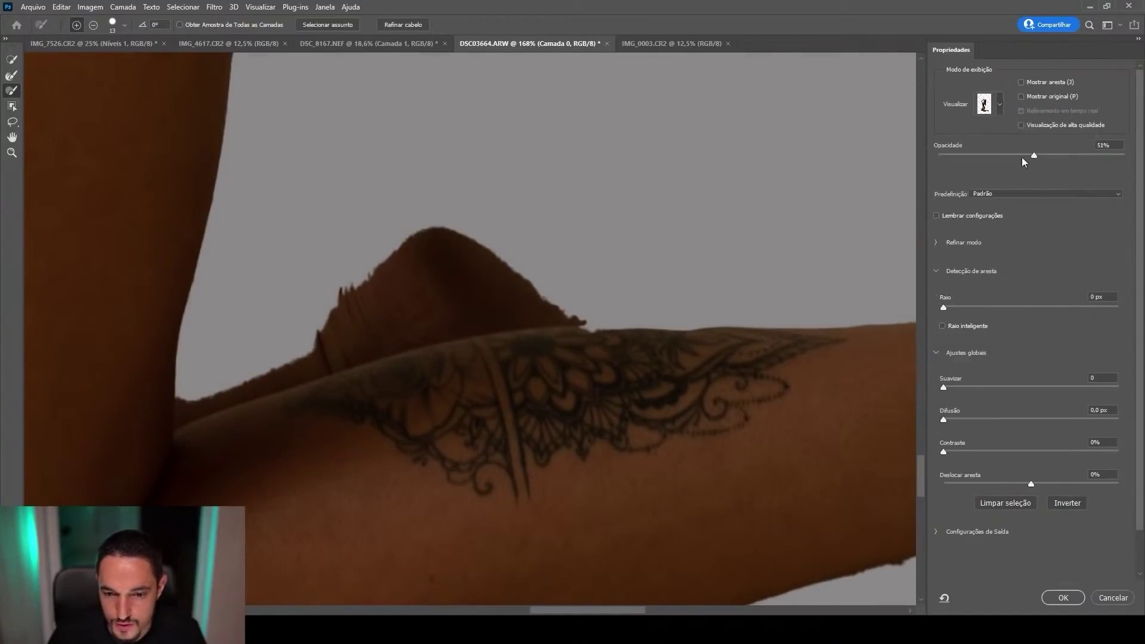
left_click_drag(1023, 161, 972, 159)
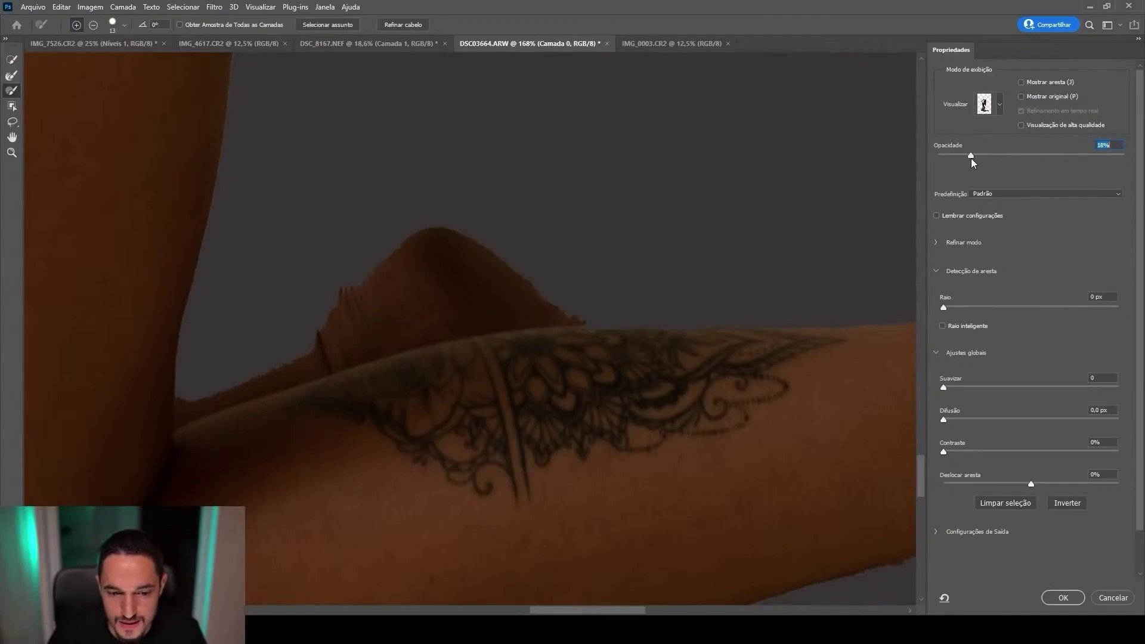
left_click(1114, 598)
- Load the woman's layer mask as a selection and delete the mask from her layer without applying it
left_click(1015, 513, "ctrl")
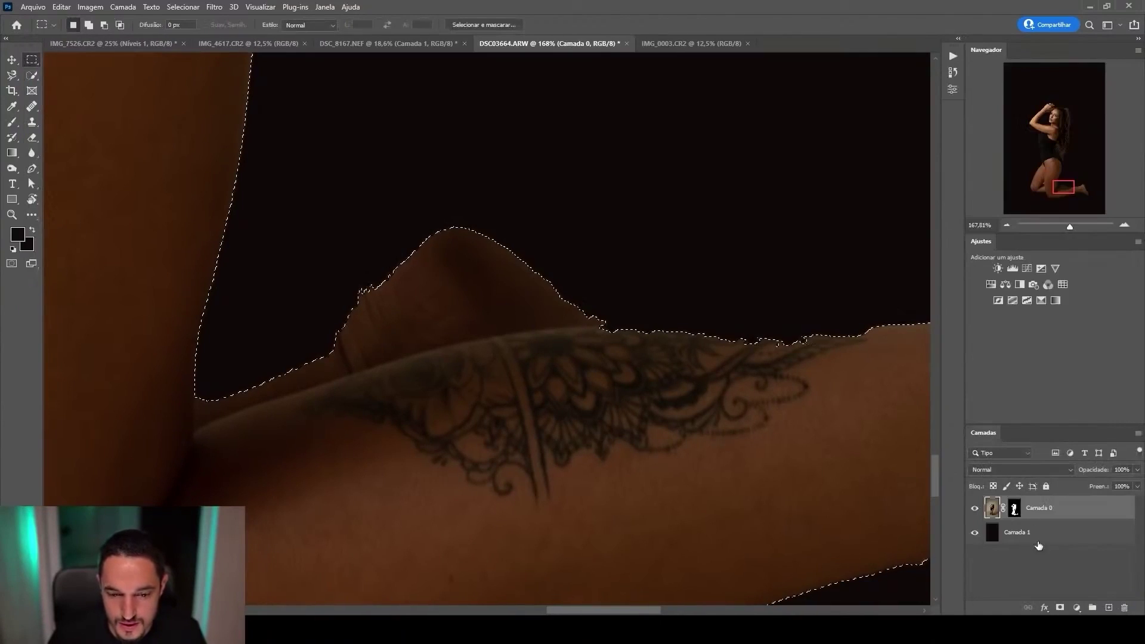
left_click_drag(1015, 513, 1125, 607)
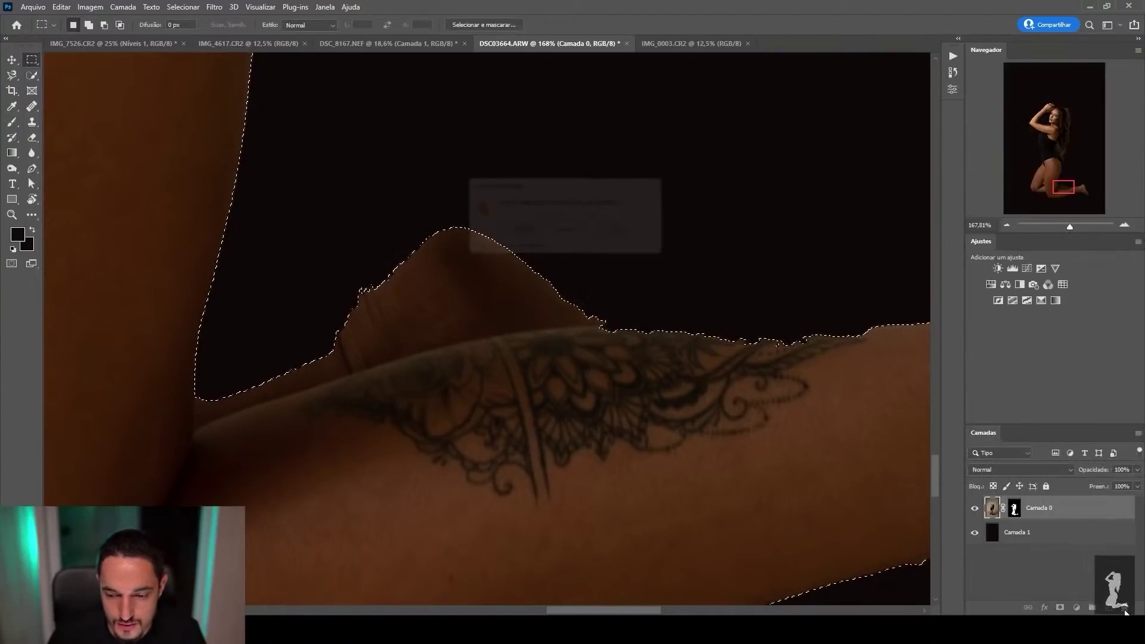
left_click(629, 234)
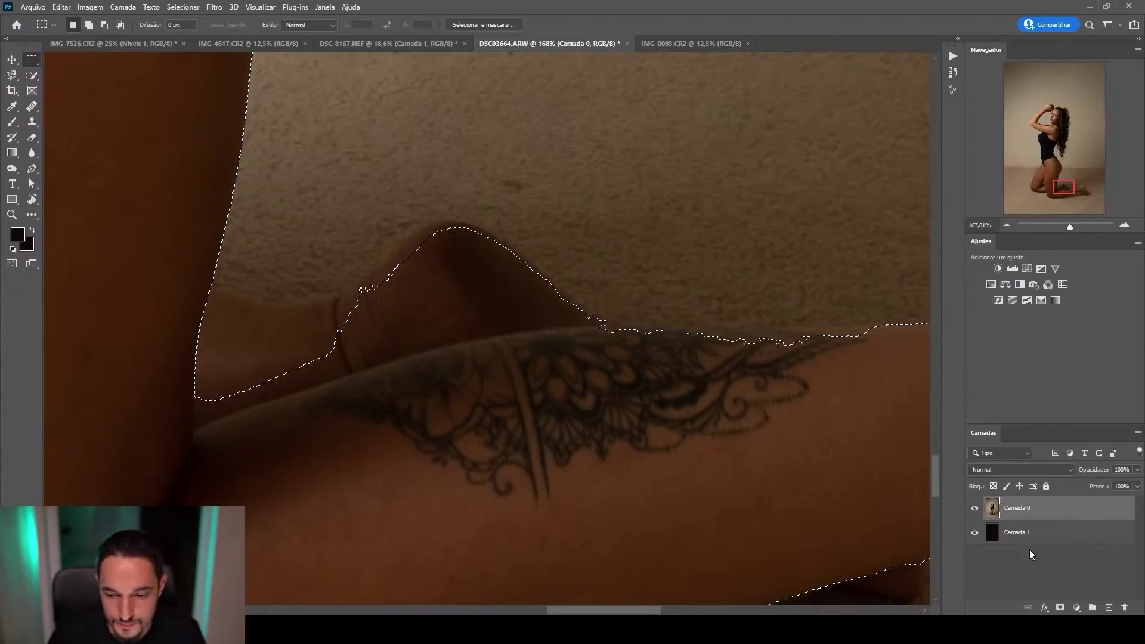
- Reopen Select and Mask and add the missing parts of the far foot and ankle behind the tattooed leg with the Quick Selection tool
left_click(497, 25)
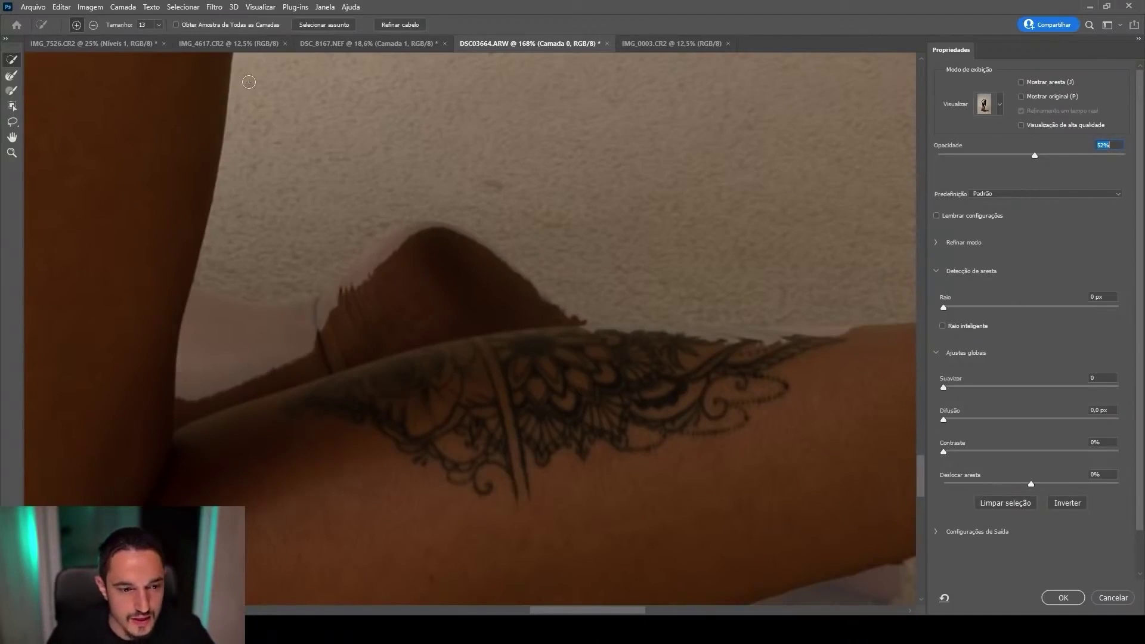
left_click(12, 91)
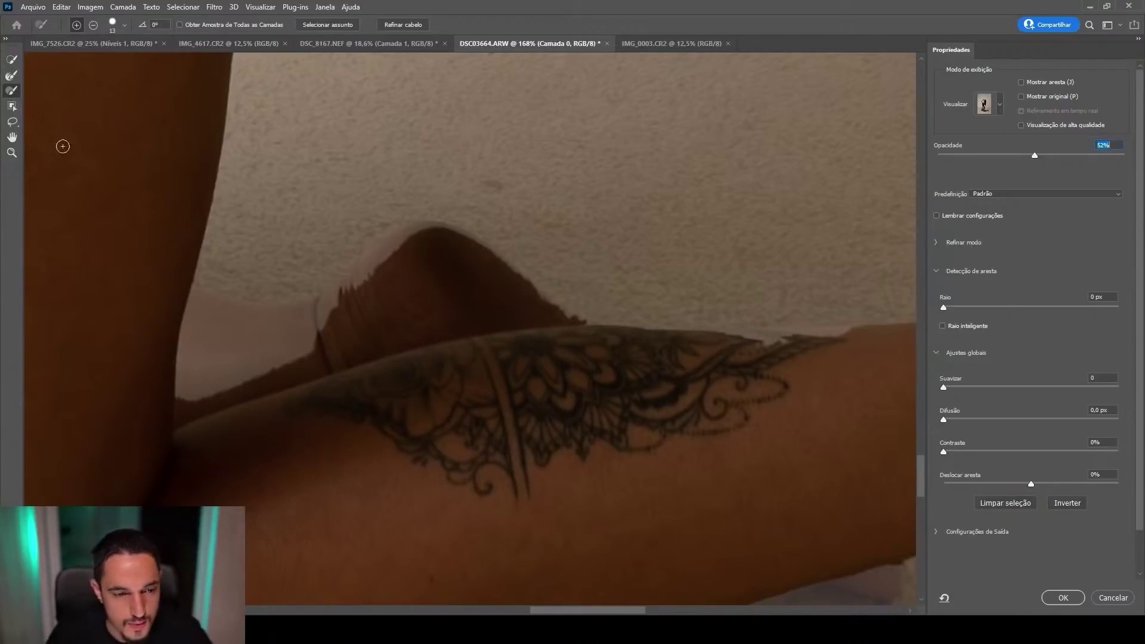
left_click(12, 60)
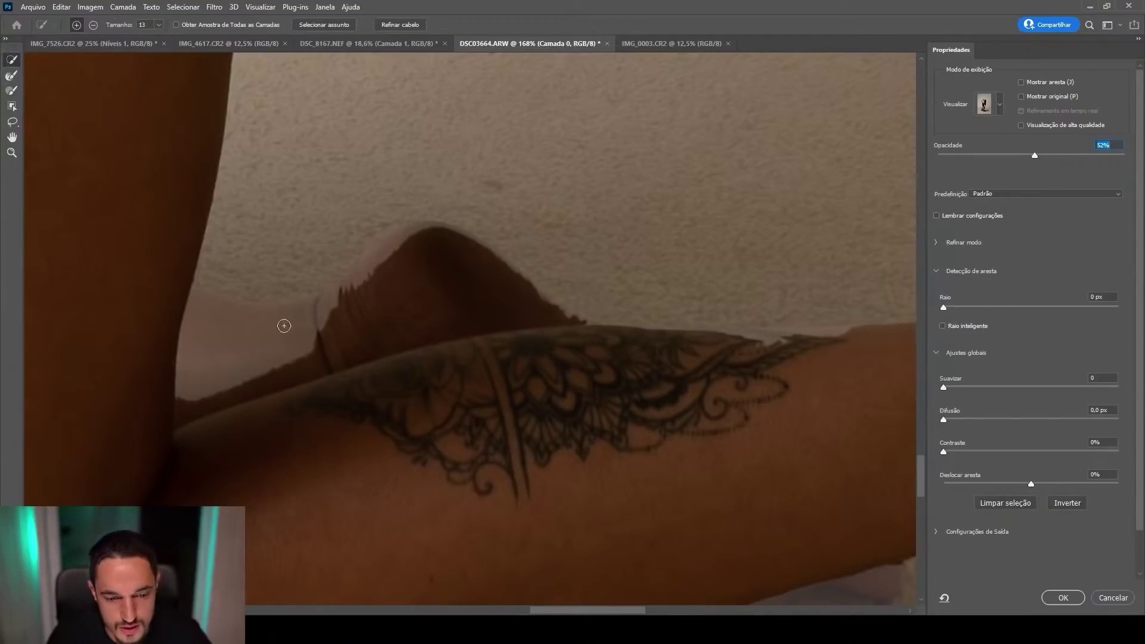
mouse_move(185, 337)
left_mouse_down()
mouse_move(256, 350)
mouse_move(239, 343)
mouse_move(269, 319)
mouse_move(304, 321)
mouse_move(231, 378)
mouse_move(345, 346)
mouse_move(304, 335)
mouse_move(197, 406)
mouse_move(431, 235)
mouse_move(404, 342)
mouse_move(396, 261)
mouse_move(446, 232)
mouse_move(442, 263)
mouse_move(409, 281)
left_mouse_up()
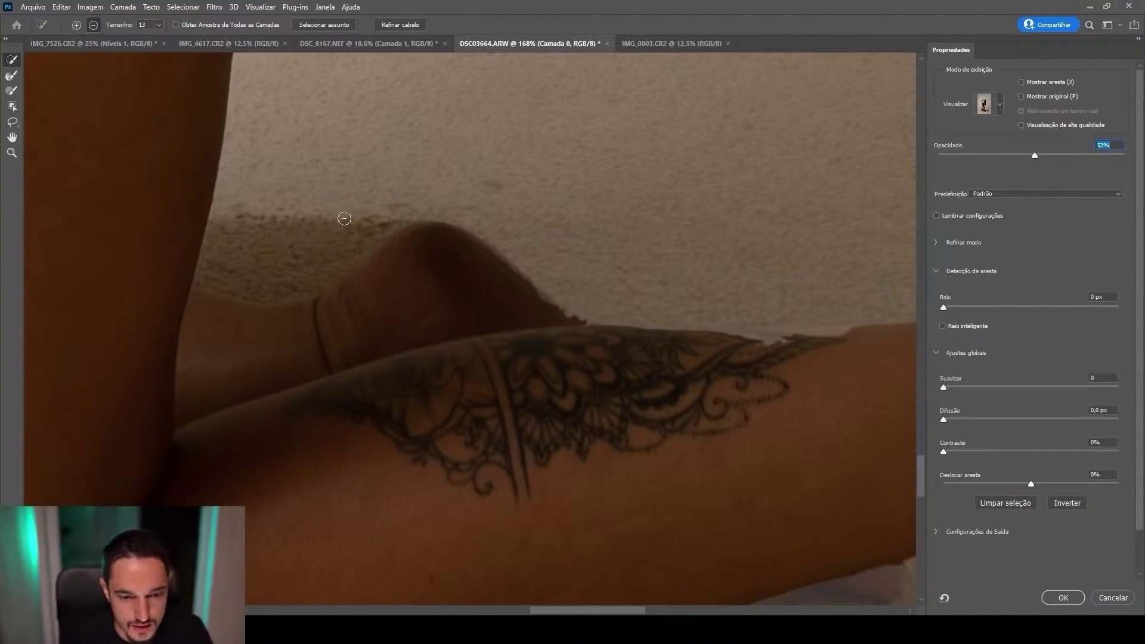
- Subtract the carpet patch between the thigh and the far foot's heel from the selection with the Lasso tool
mouse_move(351, 219)
left_mouse_down("alt")
mouse_move(258, 259)
mouse_move(265, 212)
mouse_move(230, 273)
mouse_move(379, 228)
mouse_move(220, 277)
mouse_move(368, 240)
mouse_move(385, 209)
left_mouse_up("alt")
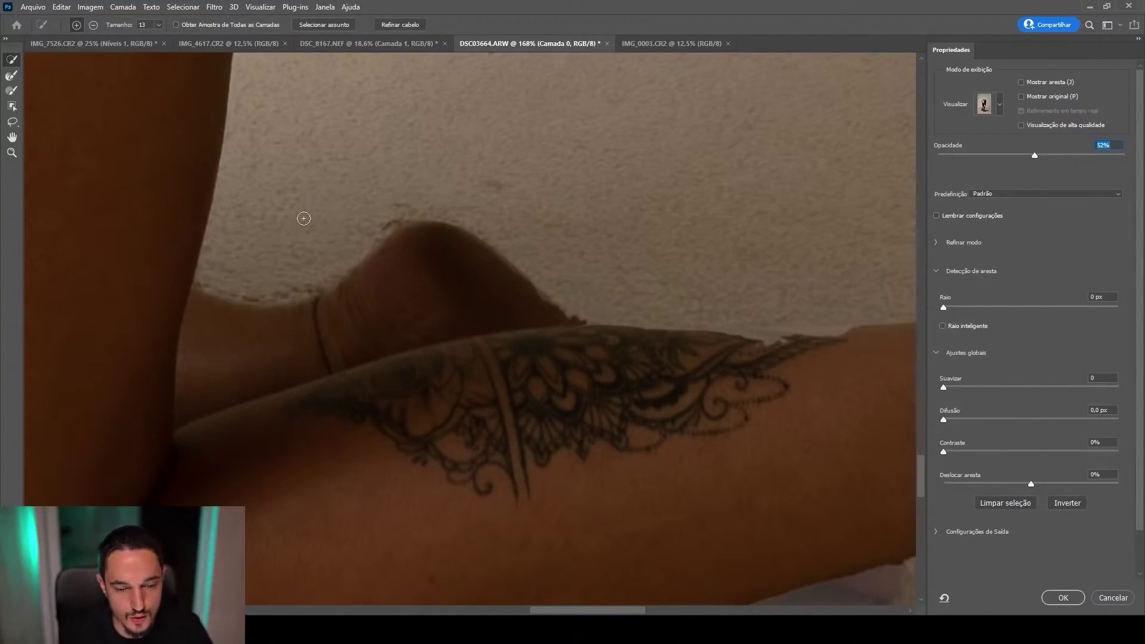
key("ctrl+z")
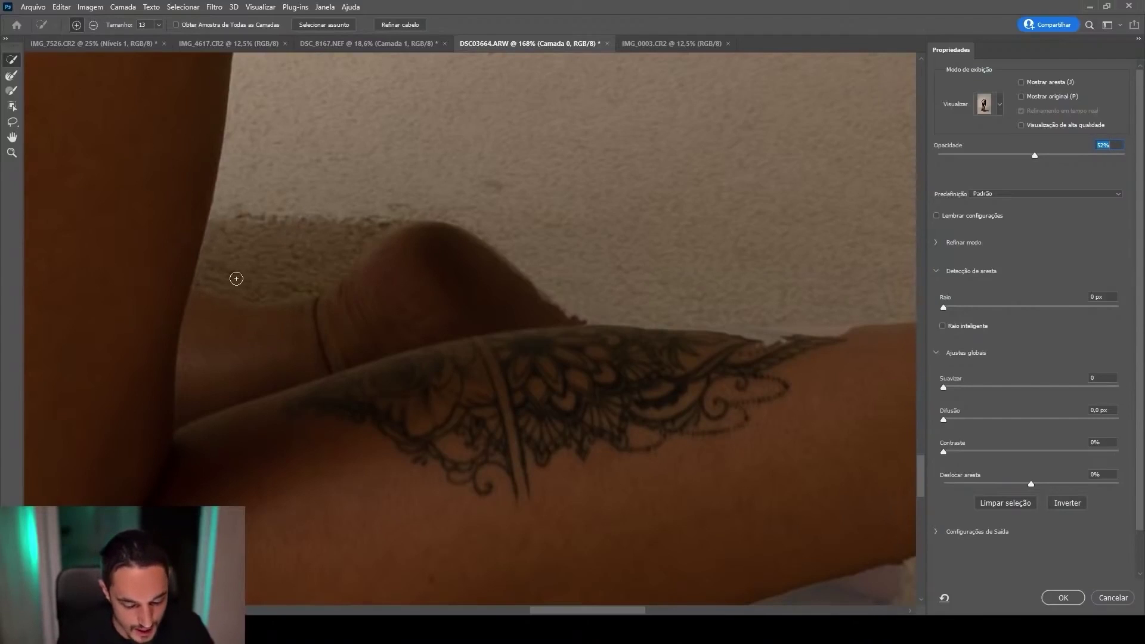
key("l")
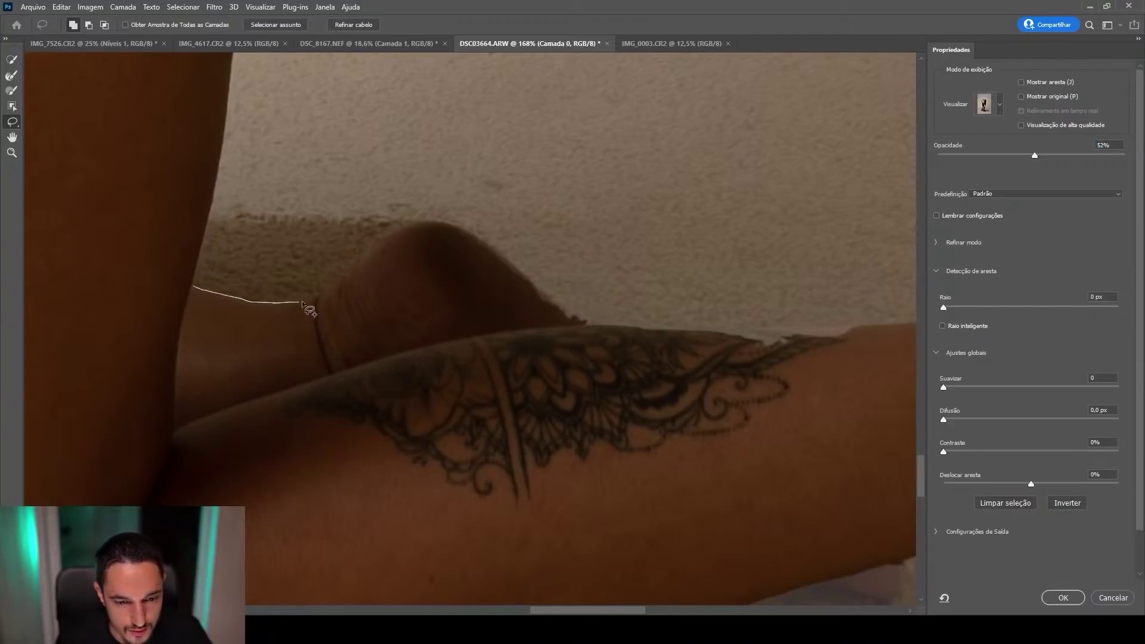
left_click_drag(392, 235, 343, 343)
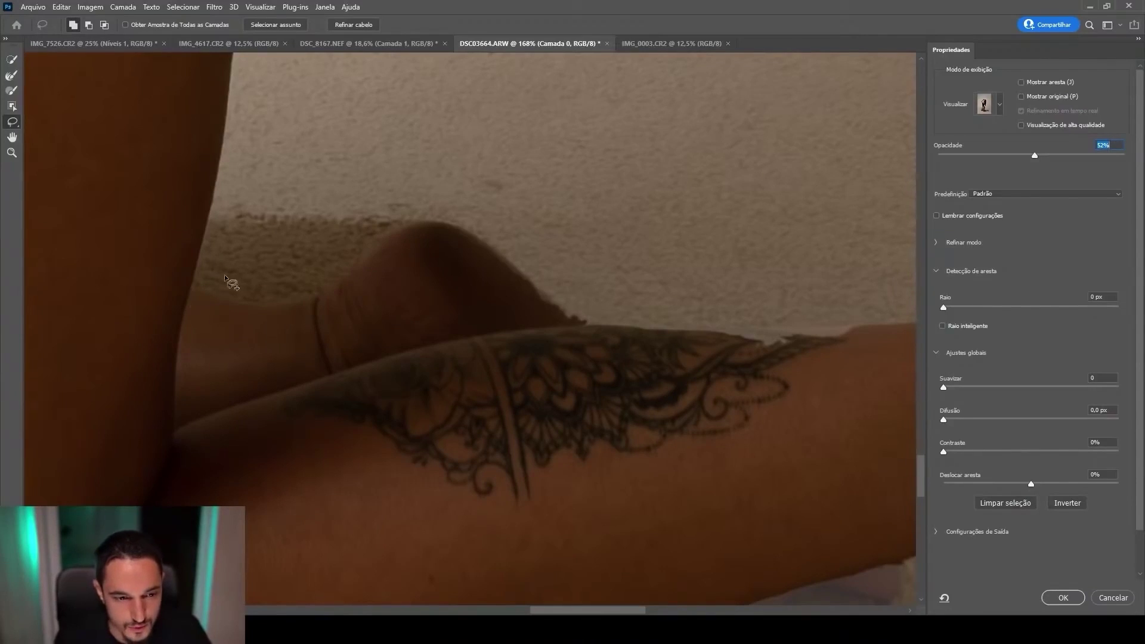
key("alt")
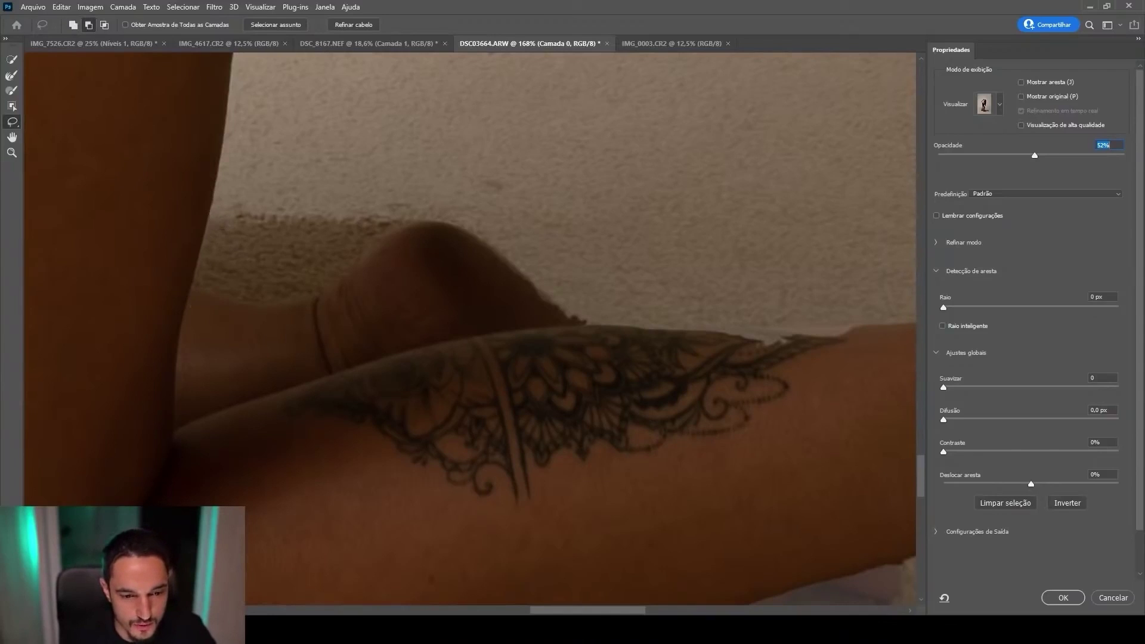
left_click_drag(205, 227, 195, 278)
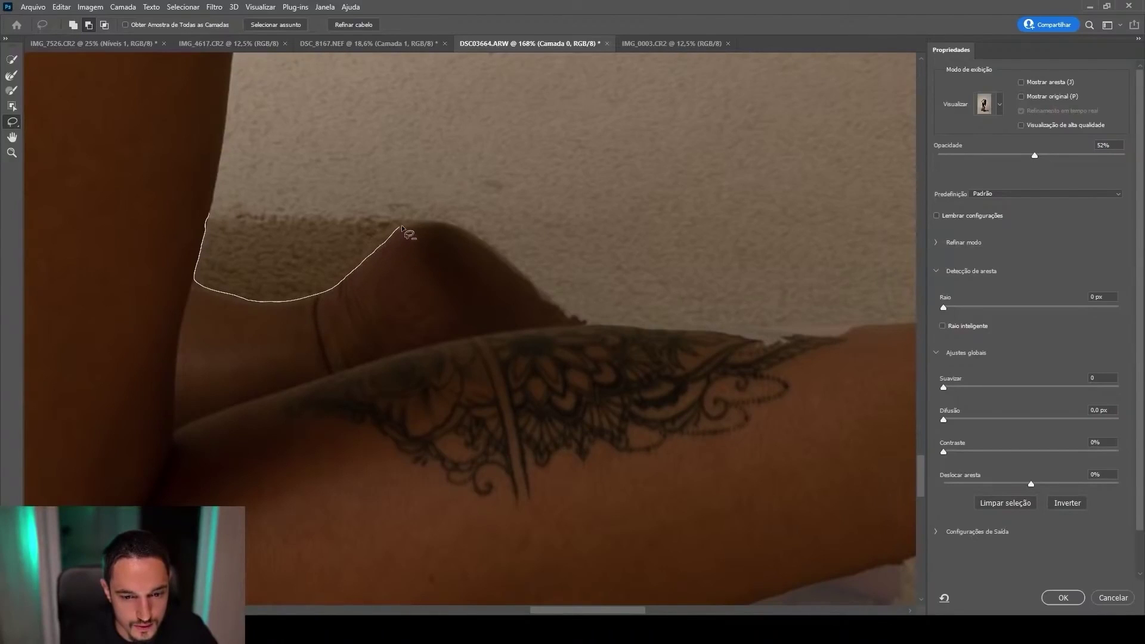
left_click_drag(396, 180, 394, 180)
- Add the missing slivers along the tattooed leg's heel and upper ankle edge to the selection with the Lasso tool
scroll(361, 273, "down", 4)
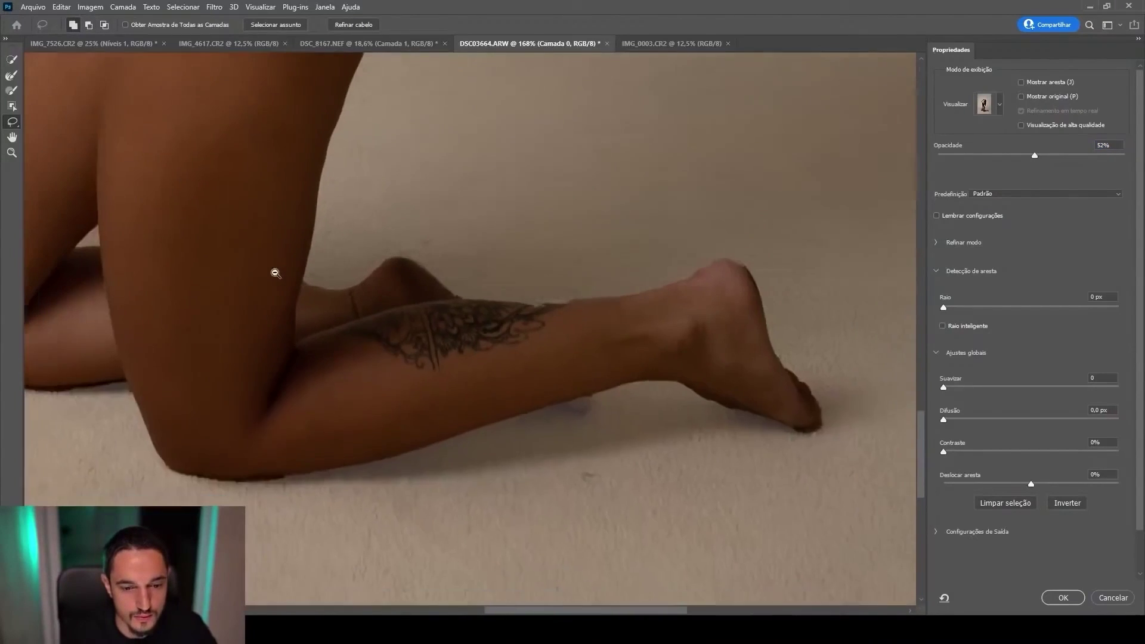
scroll(343, 286, "down", 1)
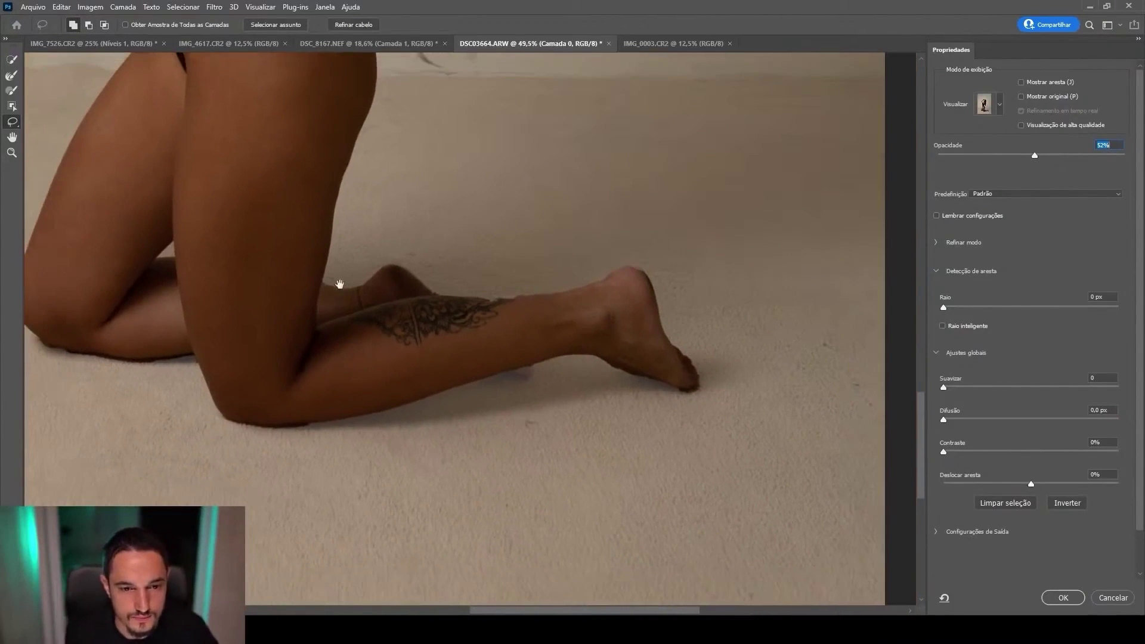
scroll(359, 292, "down", 1)
scroll(481, 353, "up", 3)
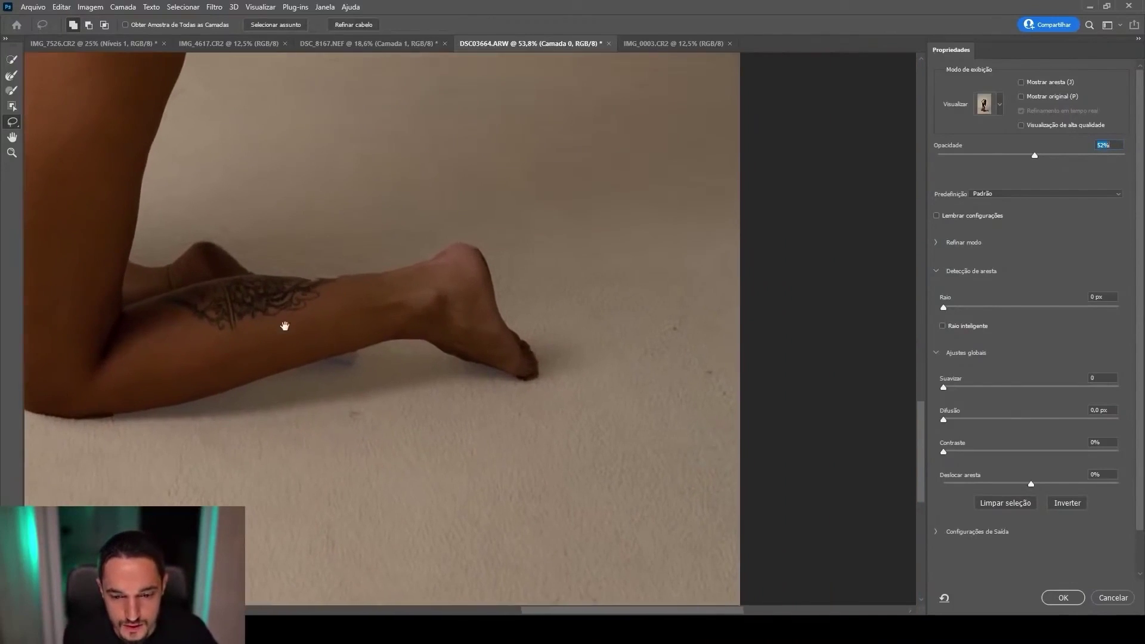
scroll(521, 304, "up", 6)
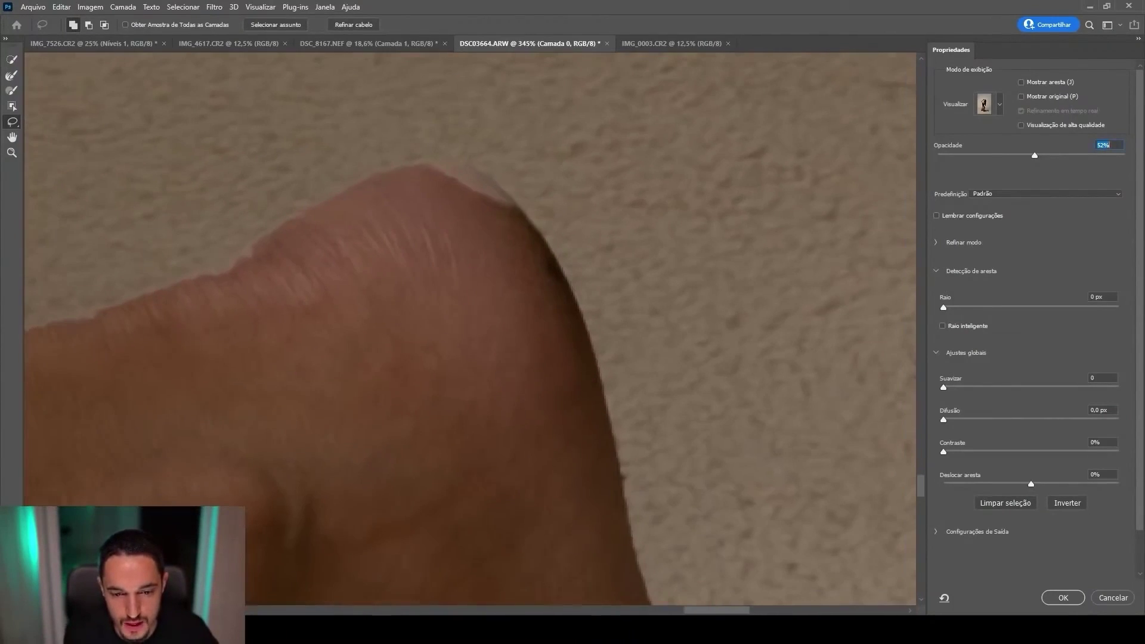
left_click_drag(428, 160, 414, 168)
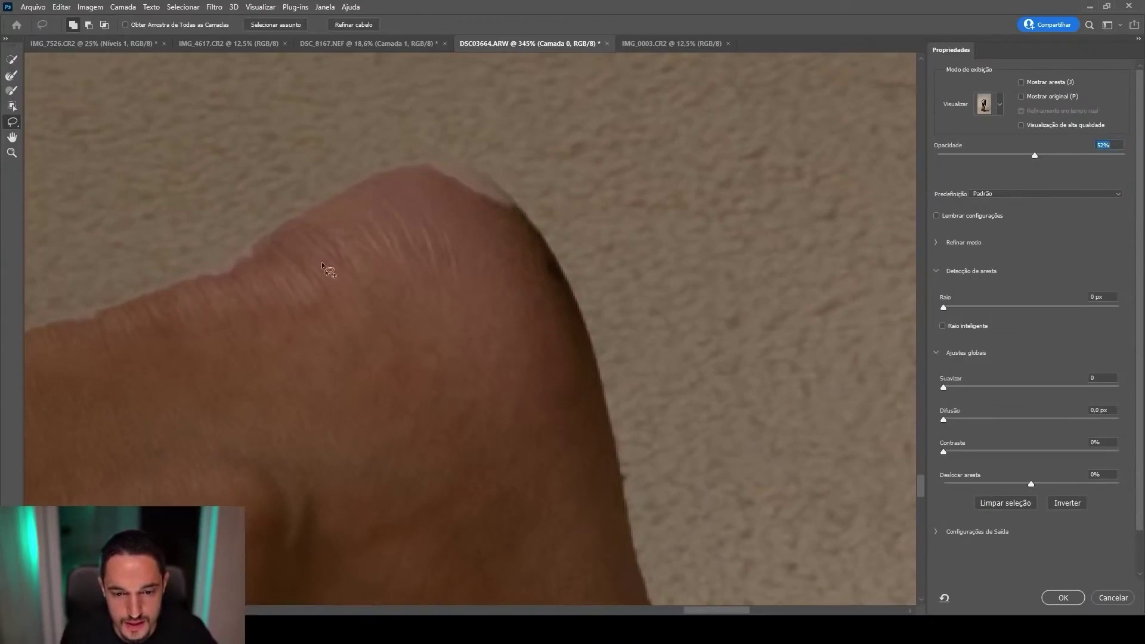
mouse_move(208, 259)
left_mouse_down()
mouse_move(403, 192)
mouse_move(371, 222)
left_mouse_up()
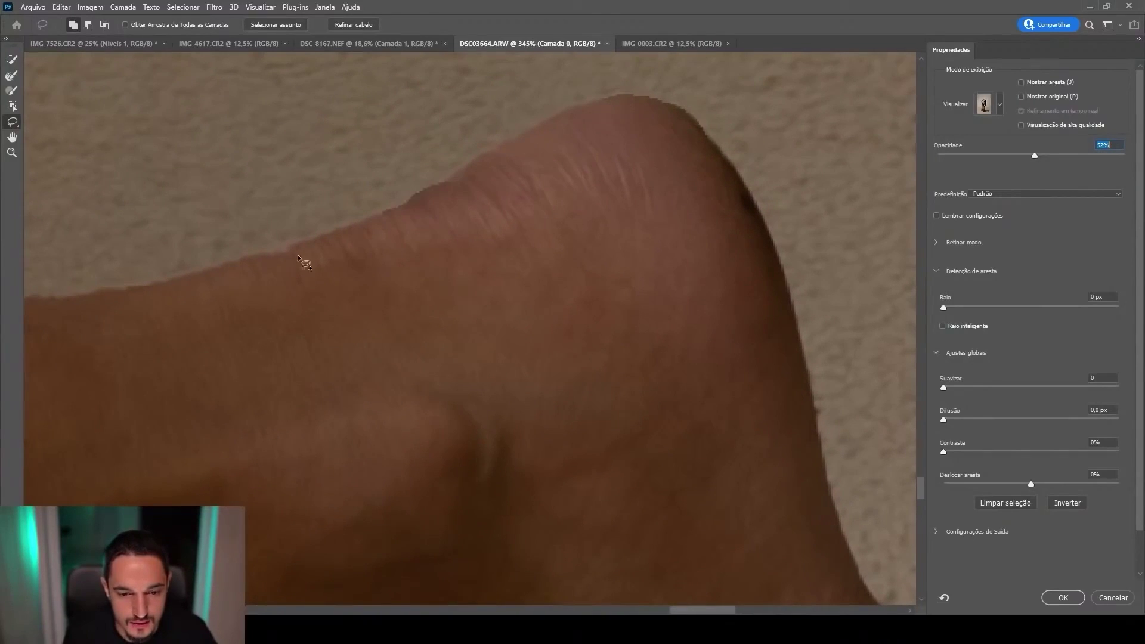
left_click_drag(349, 315, 337, 305)
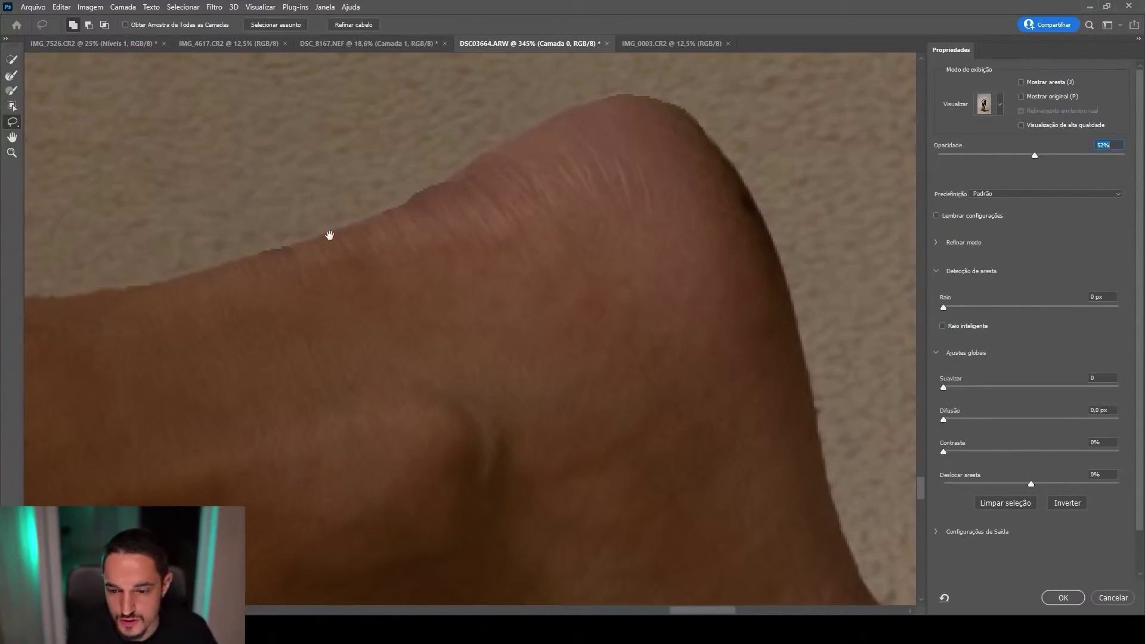
- Subtract the carpet shadow beneath the front knee and shin from the selection with the Lasso tool
left_click_drag(392, 242, 244, 248)
left_click_drag(245, 247, 686, 316)
left_click_drag(239, 167, 535, 250)
left_click_drag(534, 250, 440, 270)
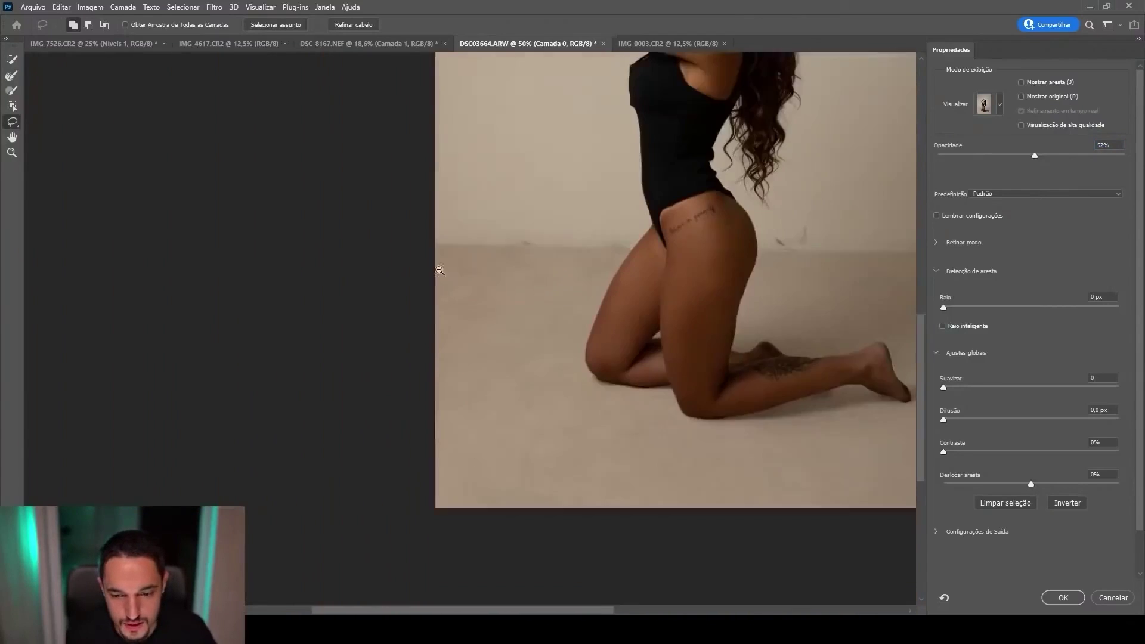
scroll(441, 270, "up", 3)
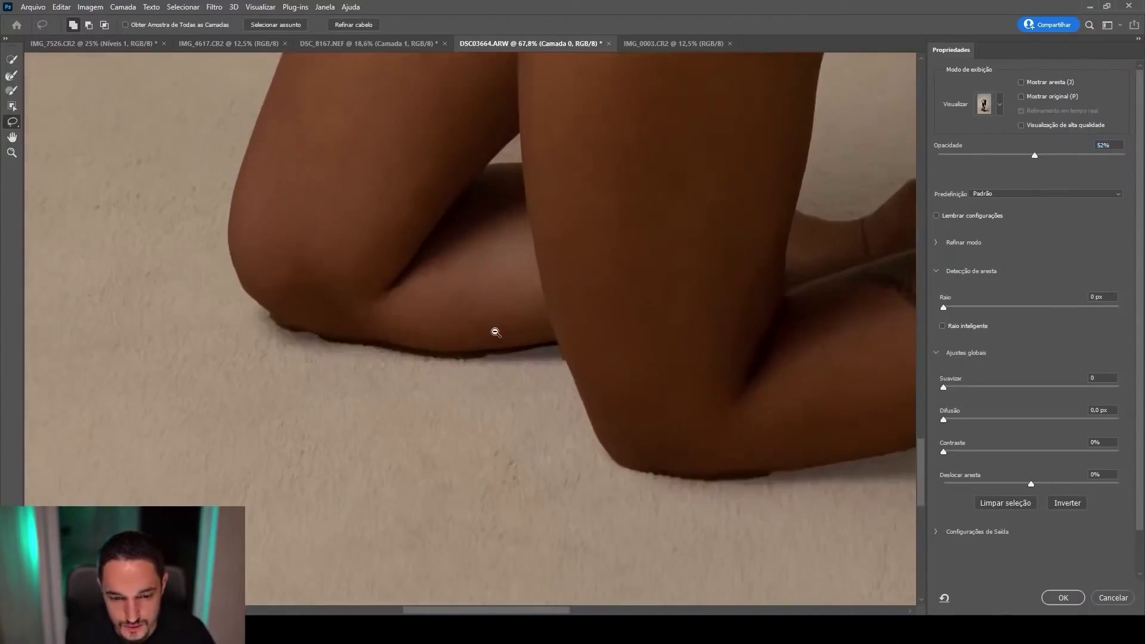
scroll(495, 332, "up", 3)
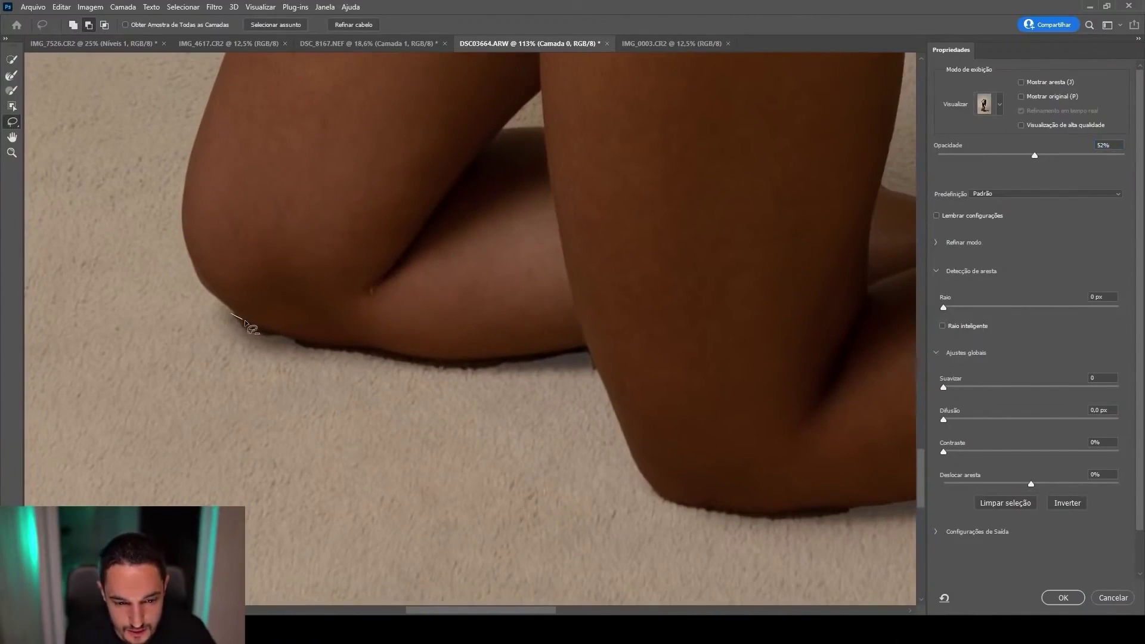
left_click_drag(190, 337, 229, 311)
mouse_move(291, 340)
left_mouse_down()
mouse_move(371, 376)
mouse_move(294, 352)
left_mouse_up()
key("alt")
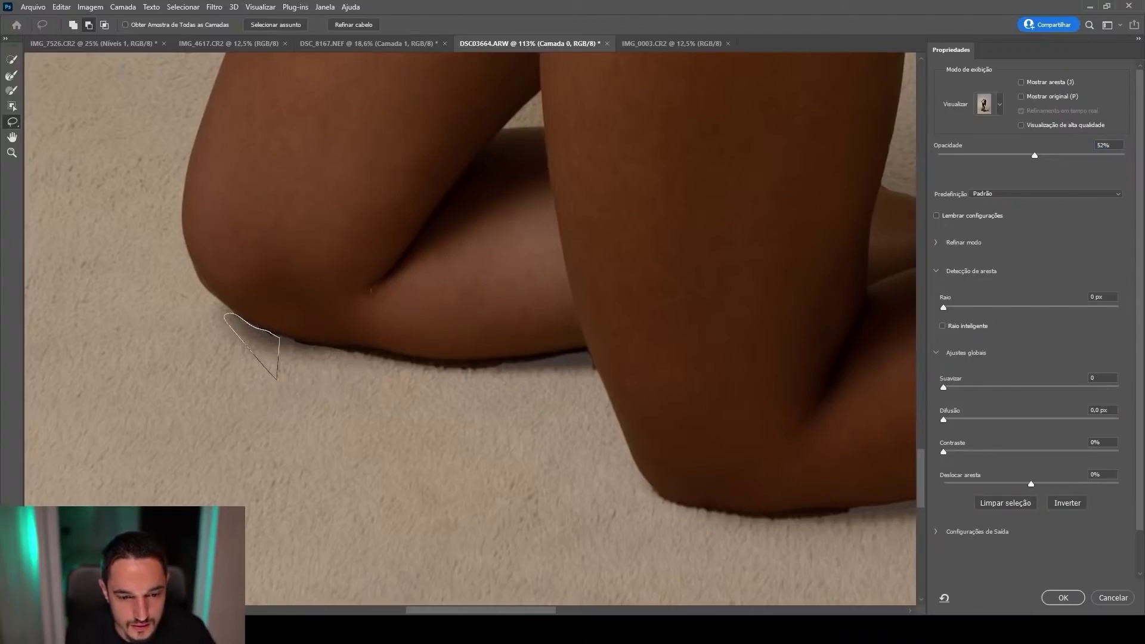
left_click_drag(277, 379, 285, 347)
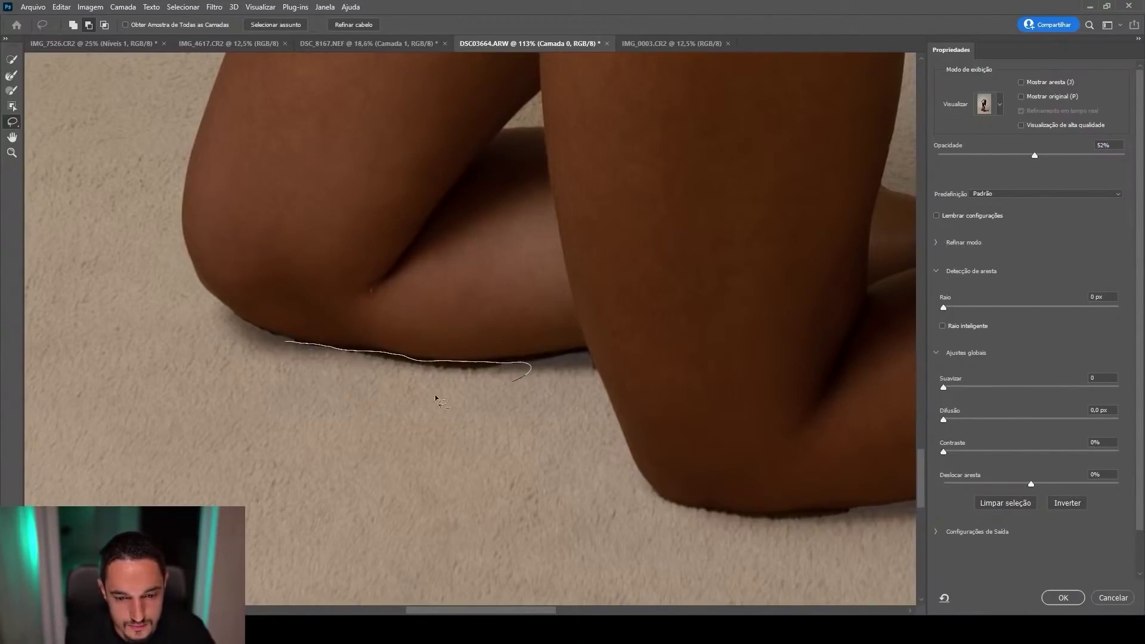
left_click_drag(435, 395, 507, 367)
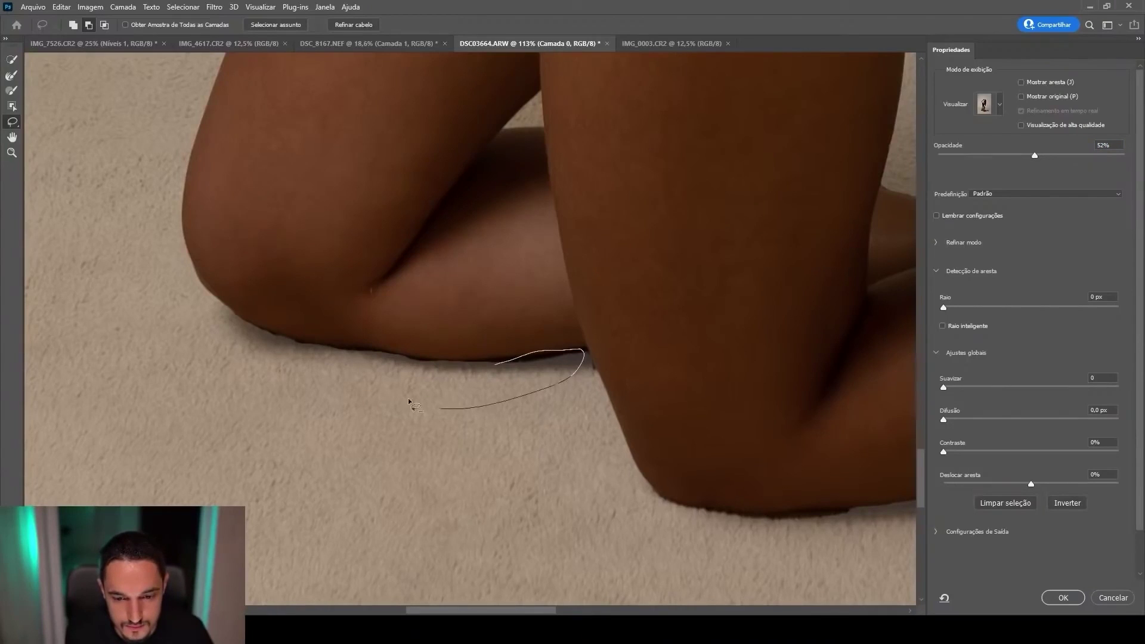
mouse_move(408, 398)
left_mouse_down()
mouse_move(543, 353)
mouse_move(498, 358)
mouse_move(455, 367)
mouse_move(573, 357)
left_mouse_up()
- Examine the cutout's edges from the thighs and hips up to the torso, arms, face and hair
scroll(572, 344, "down", 5)
left_click_drag(845, 144, 455, 378)
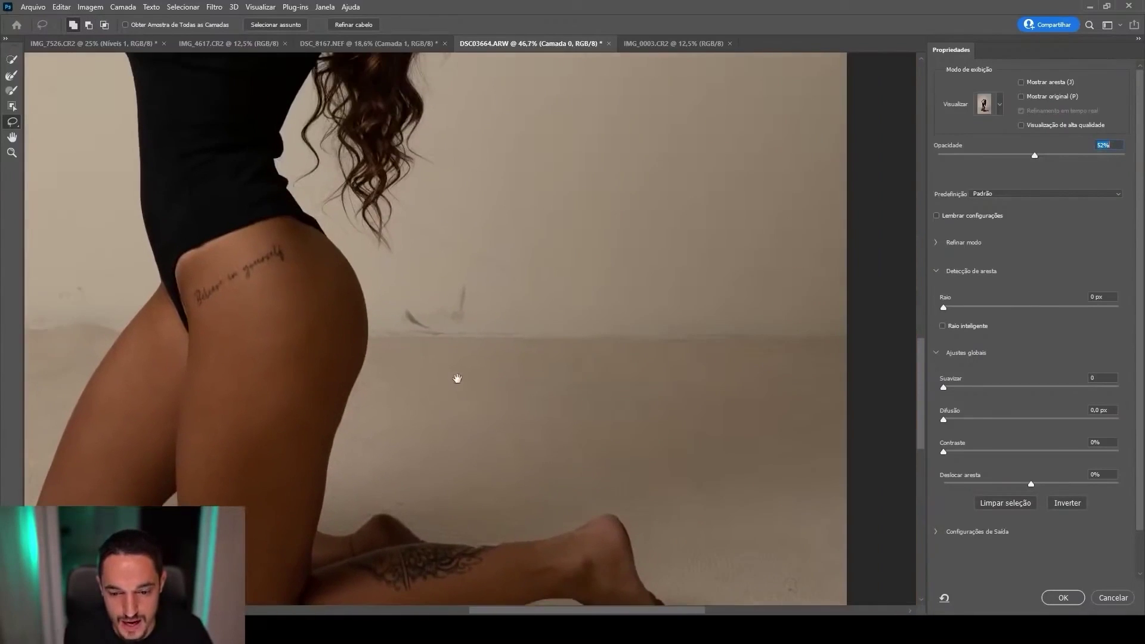
mouse_move(449, 432)
left_mouse_down()
mouse_move(511, 297)
mouse_move(563, 96)
left_mouse_up()
left_click_drag(713, 250, 783, 253)
left_click_drag(653, 261, 620, 254)
left_click_drag(620, 253, 704, 454)
left_click_drag(495, 173, 638, 466)
left_click_drag(555, 250, 621, 453)
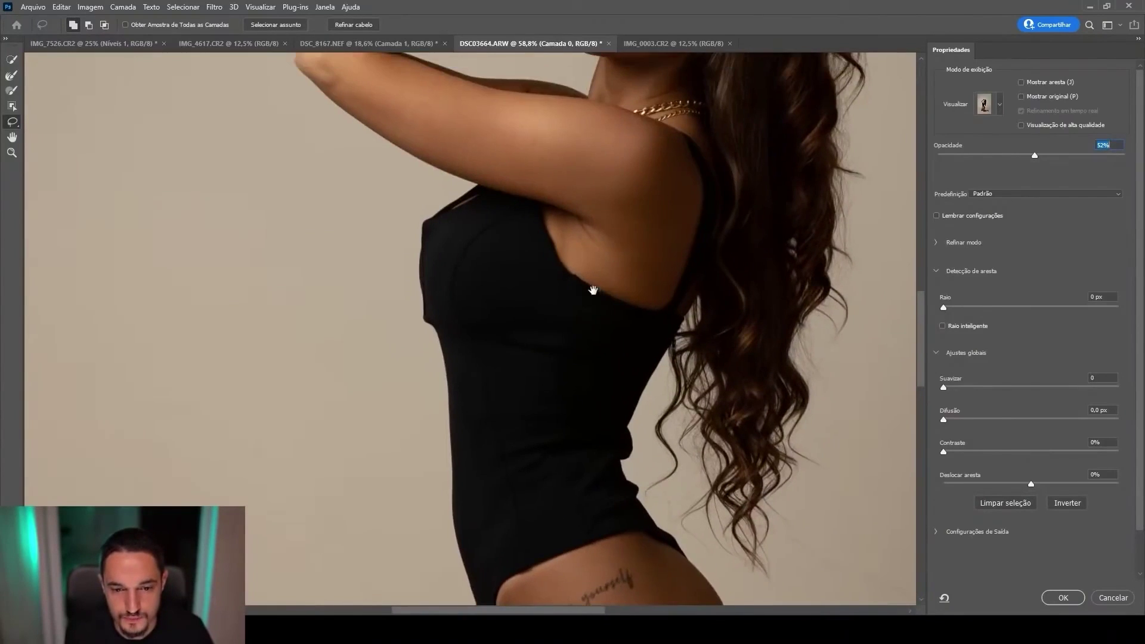
mouse_move(574, 292)
left_mouse_down()
mouse_move(589, 418)
mouse_move(493, 411)
left_mouse_up()
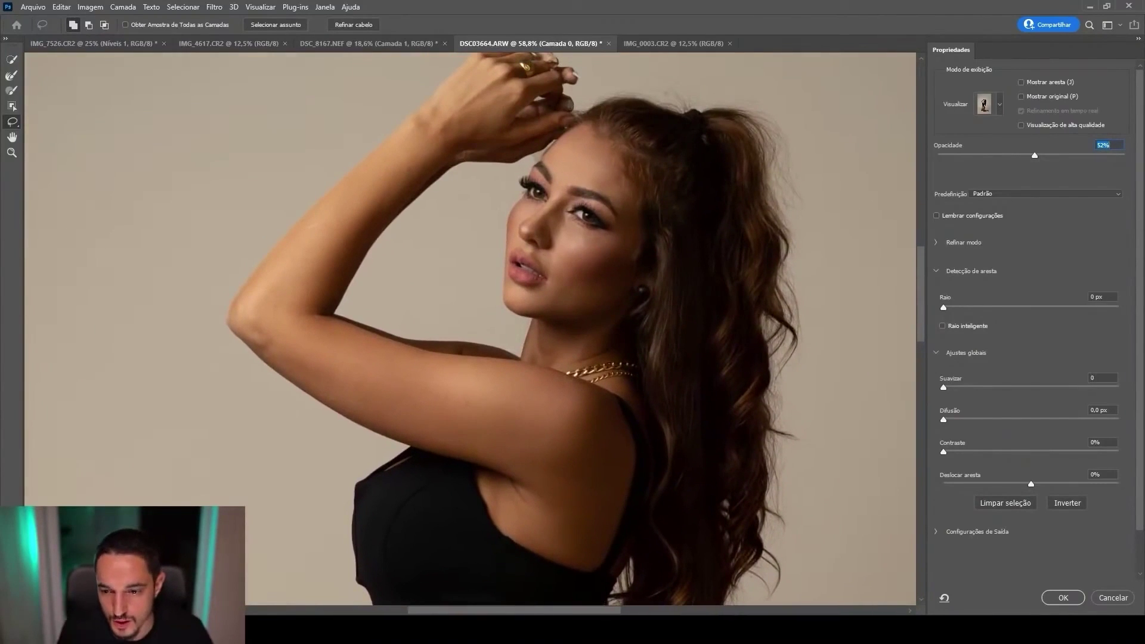
- Check the selection in the Black & White preview and set the preview to On Black at 95% opacity
left_click(1000, 105)
key("k")
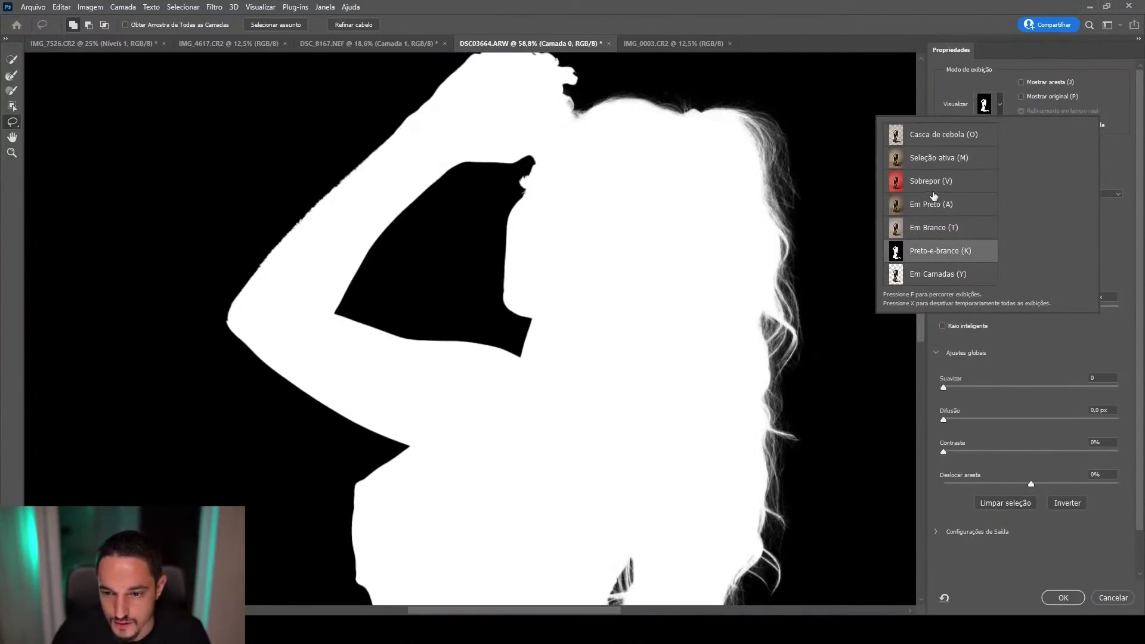
key("a")
left_click(1117, 217)
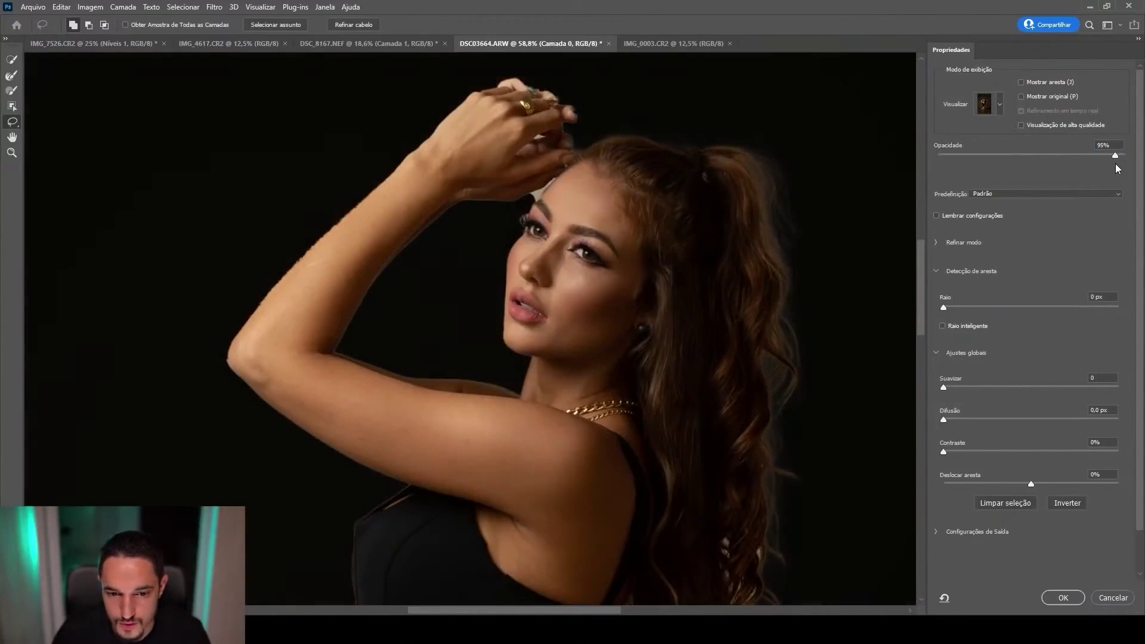
left_click_drag(1116, 164, 1116, 164)
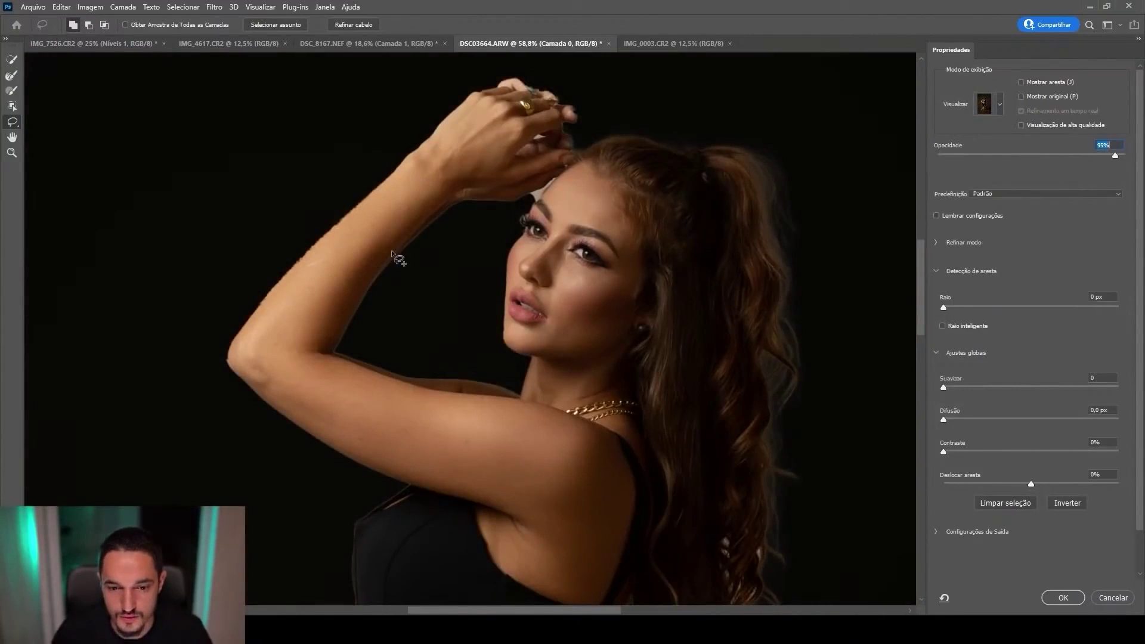
- Subtract the leftover background between the hand and the forehead, down to the eyebrow, with the Lasso tool
left_click_drag(542, 185, 670, 222)
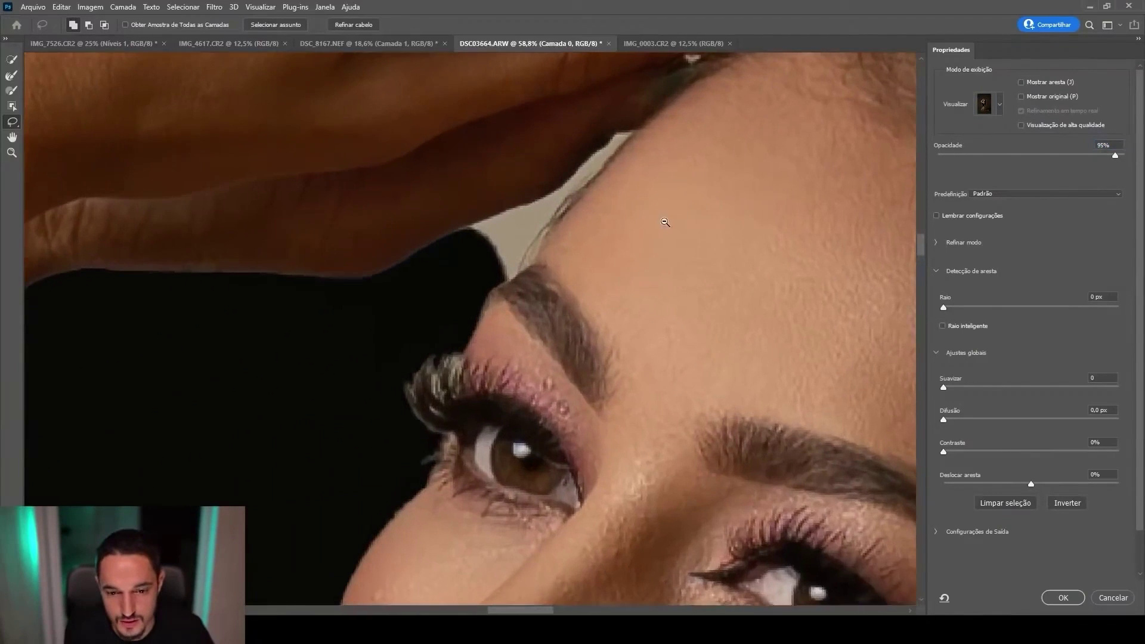
mouse_move(463, 227)
left_mouse_down()
mouse_move(531, 215)
mouse_move(420, 300)
left_mouse_up()
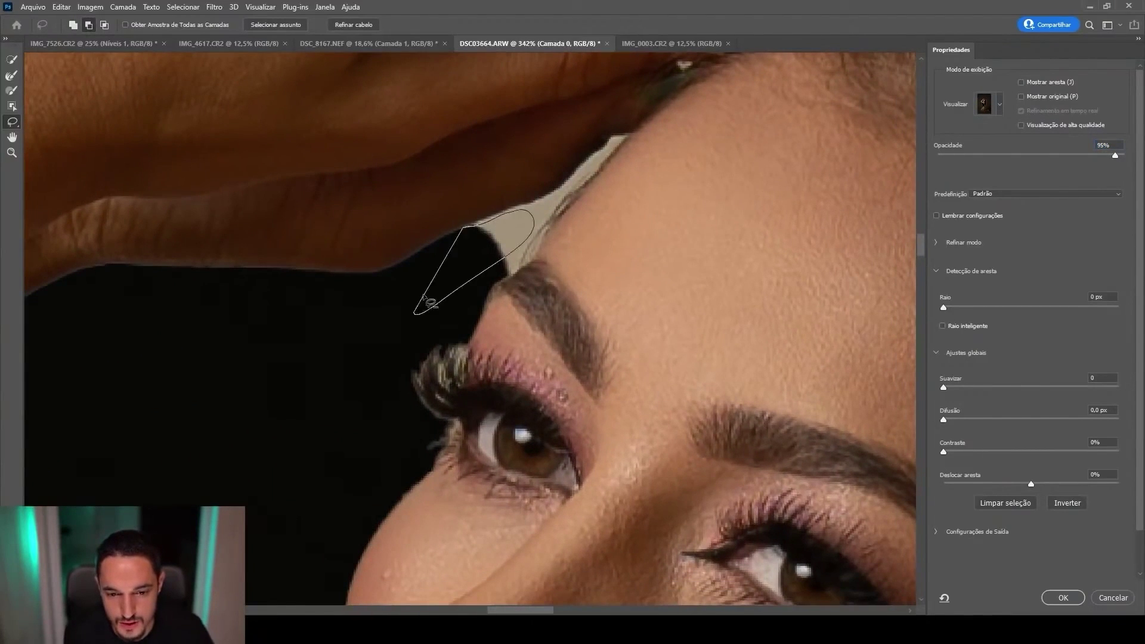
left_click_drag(460, 227, 535, 202)
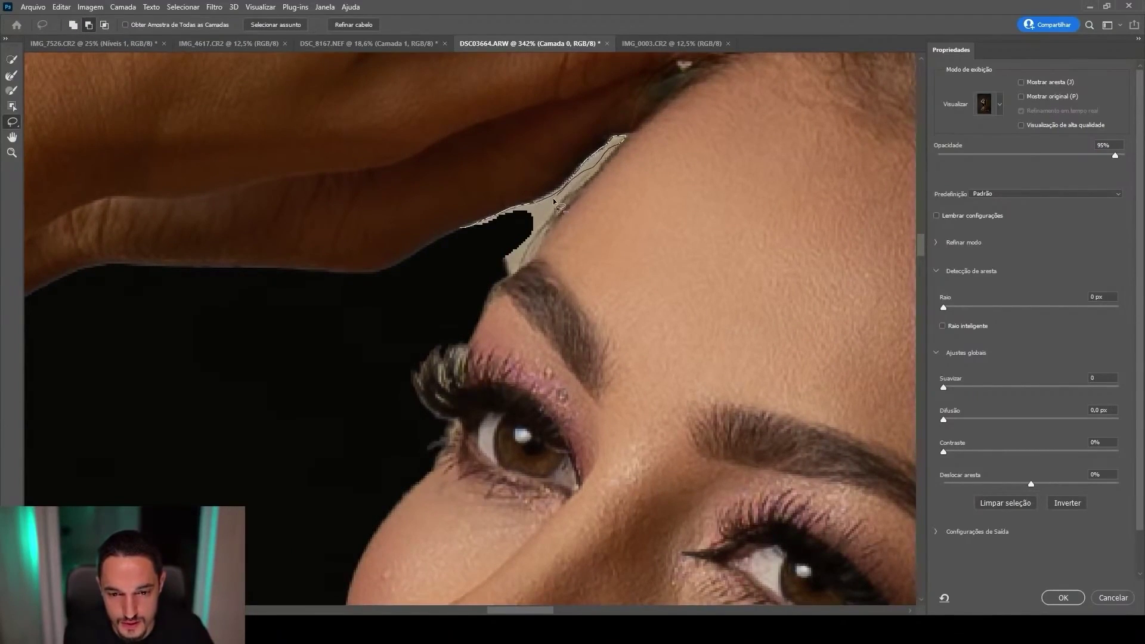
mouse_move(555, 206)
left_mouse_down()
mouse_move(563, 183)
mouse_move(481, 223)
mouse_move(471, 250)
left_mouse_up()
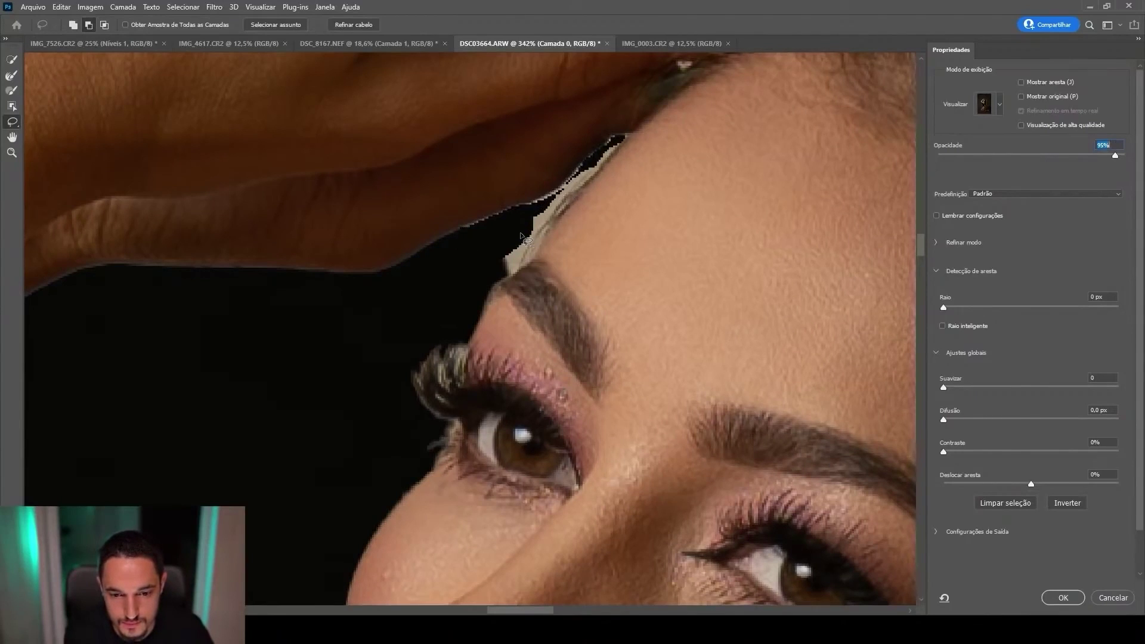
mouse_move(582, 172)
left_mouse_down()
mouse_move(531, 209)
mouse_move(491, 270)
mouse_move(515, 274)
mouse_move(536, 255)
mouse_move(621, 143)
left_mouse_up()
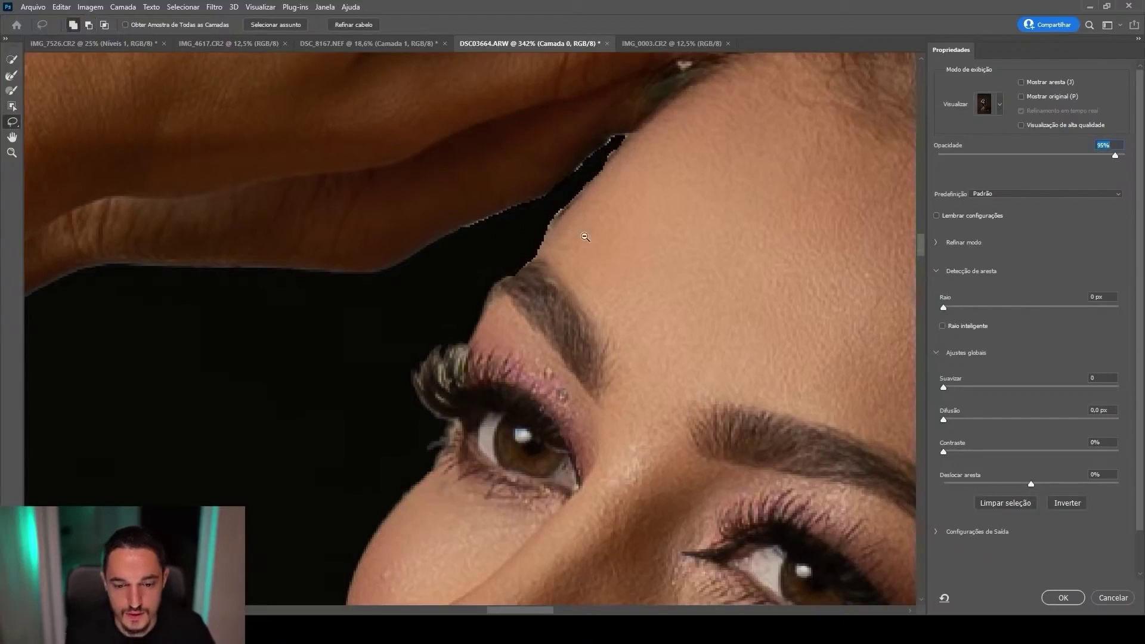
- Subtract the small carpet patch showing between the thigh and the other leg from the selection with the Lasso tool
key("ctrl+0")
left_click_drag(686, 537, 390, 90)
left_click_drag(447, 276, 573, 221)
scroll(418, 352, "up", 5)
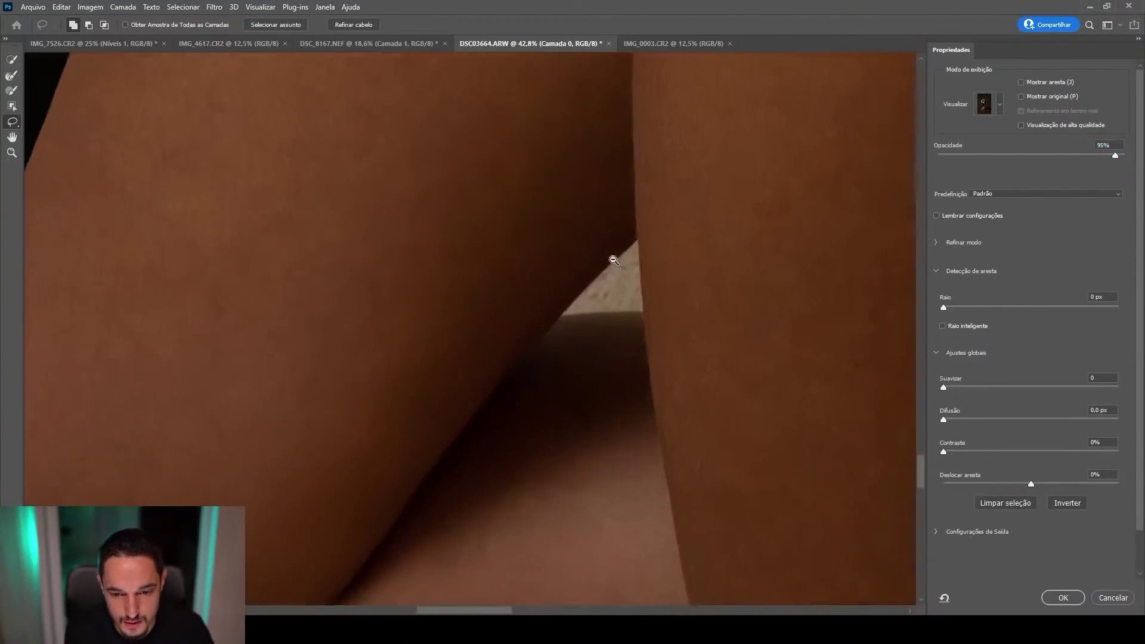
scroll(649, 286, "up", 2)
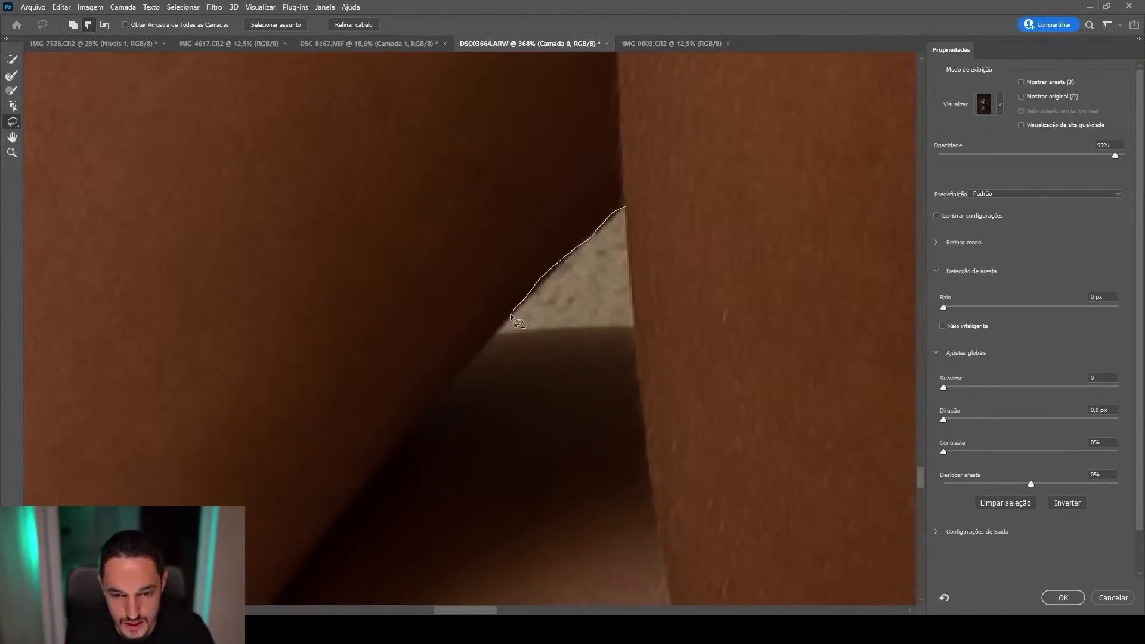
left_click_drag(623, 329, 630, 307)
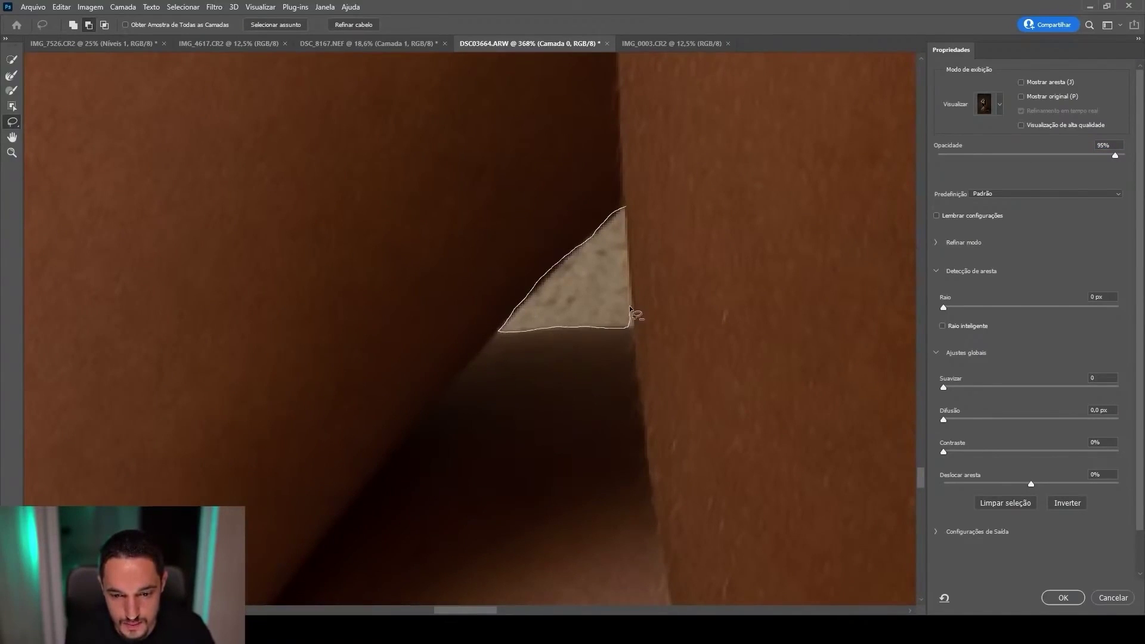
left_click_drag(626, 253, 625, 206)
- Try an edge detection radius of 5 px on the bodysuit edge and reset it to 0 px for comparison
left_click_drag(625, 280, 495, 269)
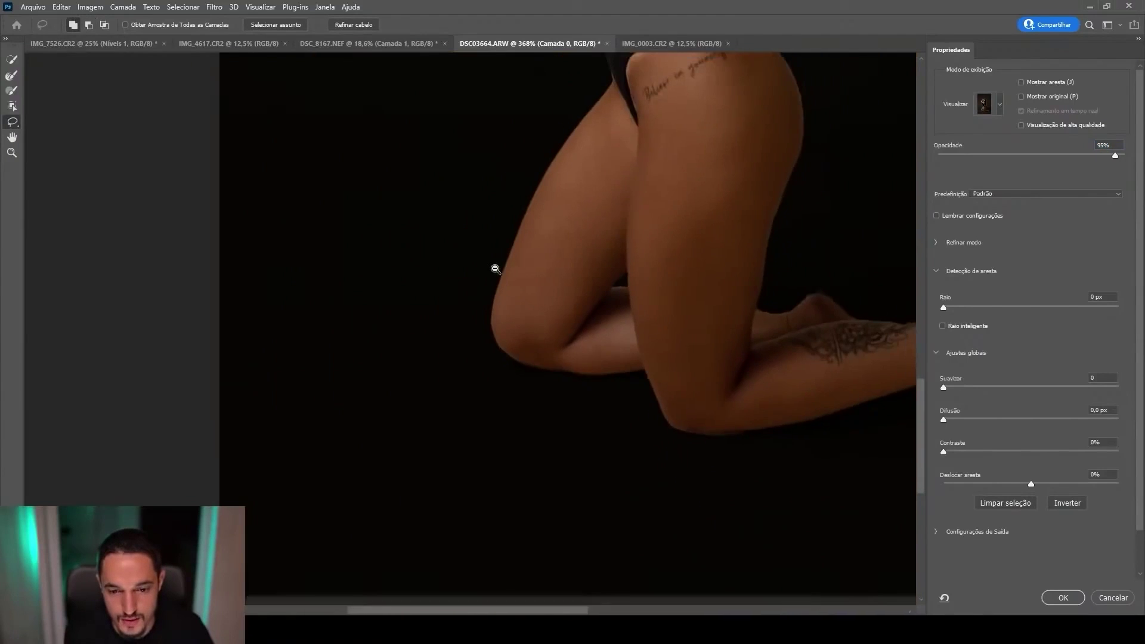
left_click_drag(716, 84, 412, 388)
mouse_move(537, 122)
left_mouse_down()
mouse_move(424, 223)
mouse_move(302, 294)
left_mouse_up()
left_click(302, 294, "alt")
left_click_drag(173, 325, 300, 287)
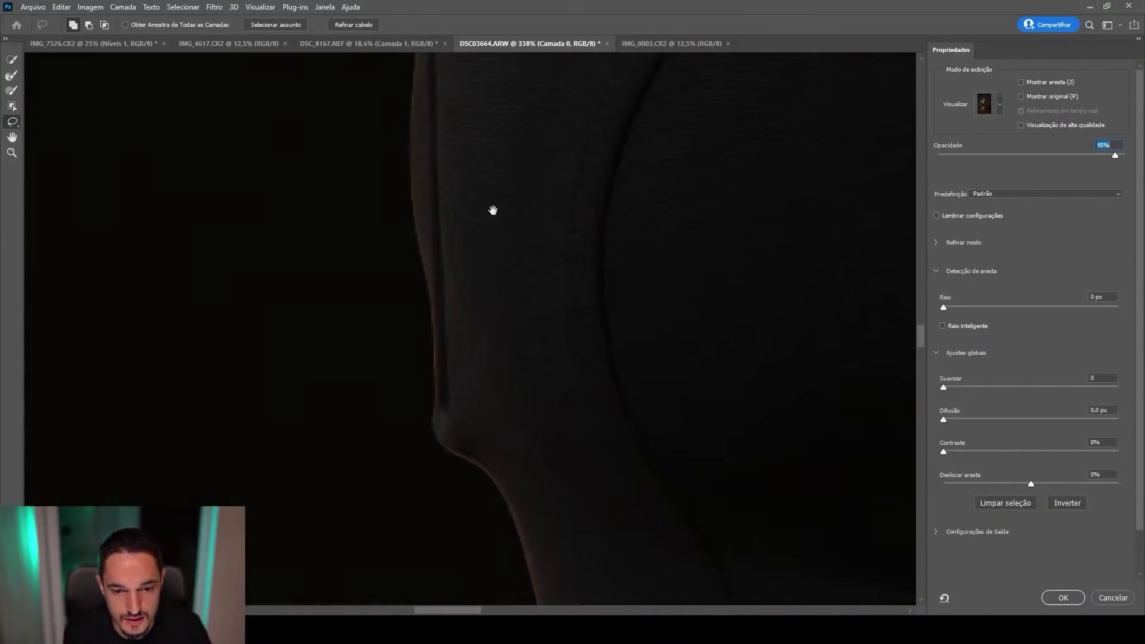
left_click_drag(493, 209, 531, 382)
left_click_drag(653, 425, 565, 277)
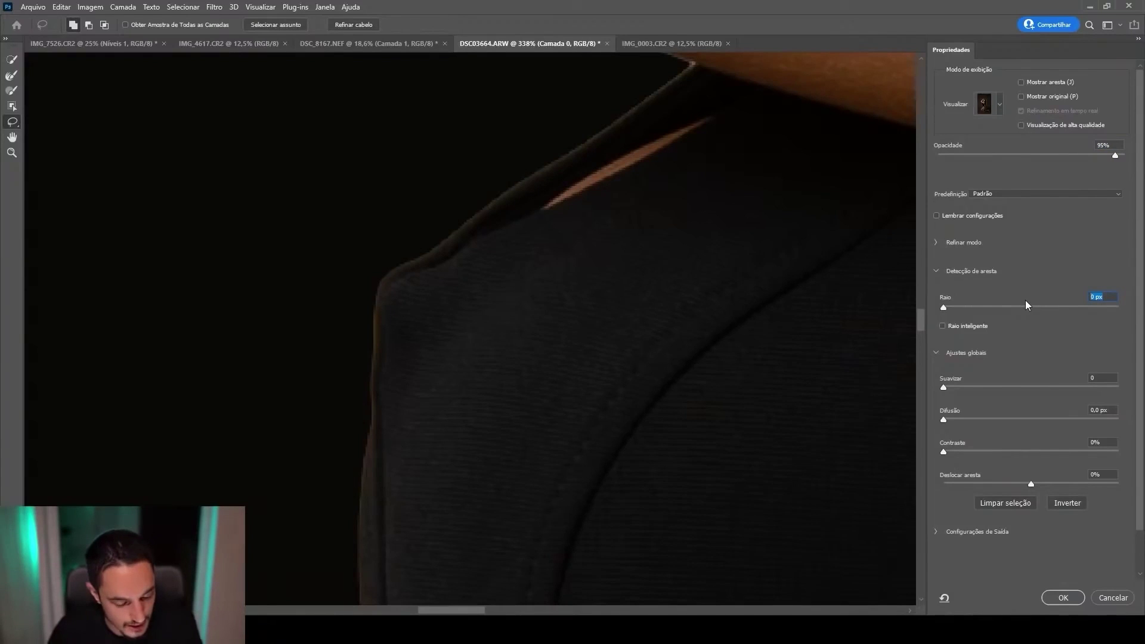
type("5")
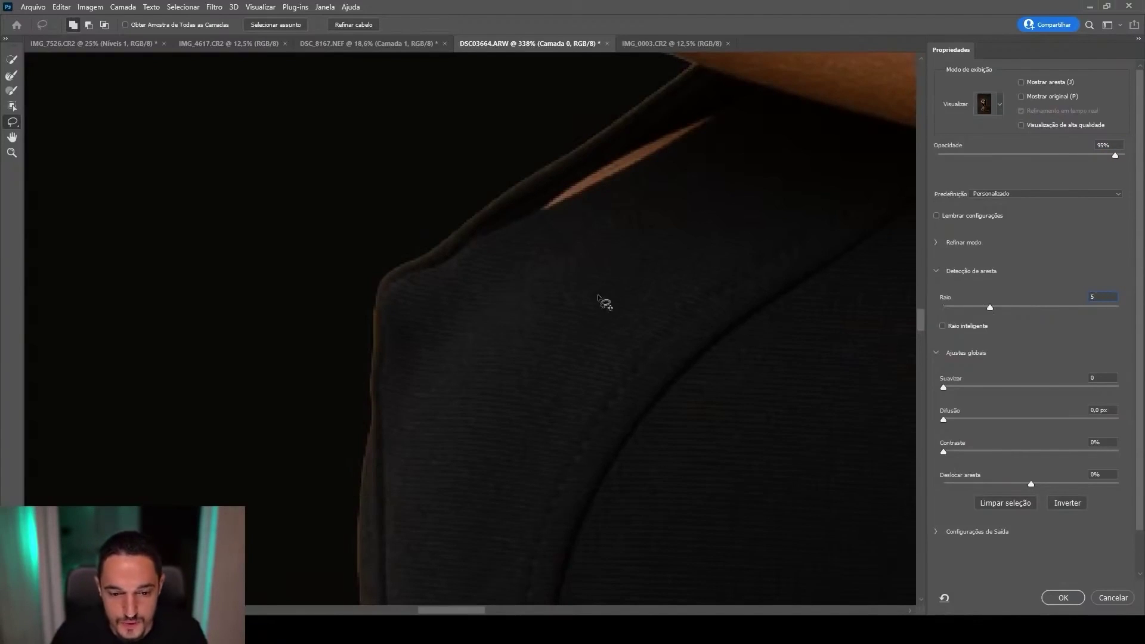
mouse_move(600, 298)
left_mouse_down()
mouse_move(498, 145)
mouse_move(460, 276)
mouse_move(542, 378)
mouse_move(634, 352)
mouse_move(732, 260)
mouse_move(667, 250)
mouse_move(708, 190)
mouse_move(693, 229)
mouse_move(616, 263)
mouse_move(609, 186)
mouse_move(565, 292)
mouse_move(619, 231)
mouse_move(762, 281)
mouse_move(740, 227)
mouse_move(630, 255)
mouse_move(467, 237)
mouse_move(462, 286)
left_mouse_up()
type("0")
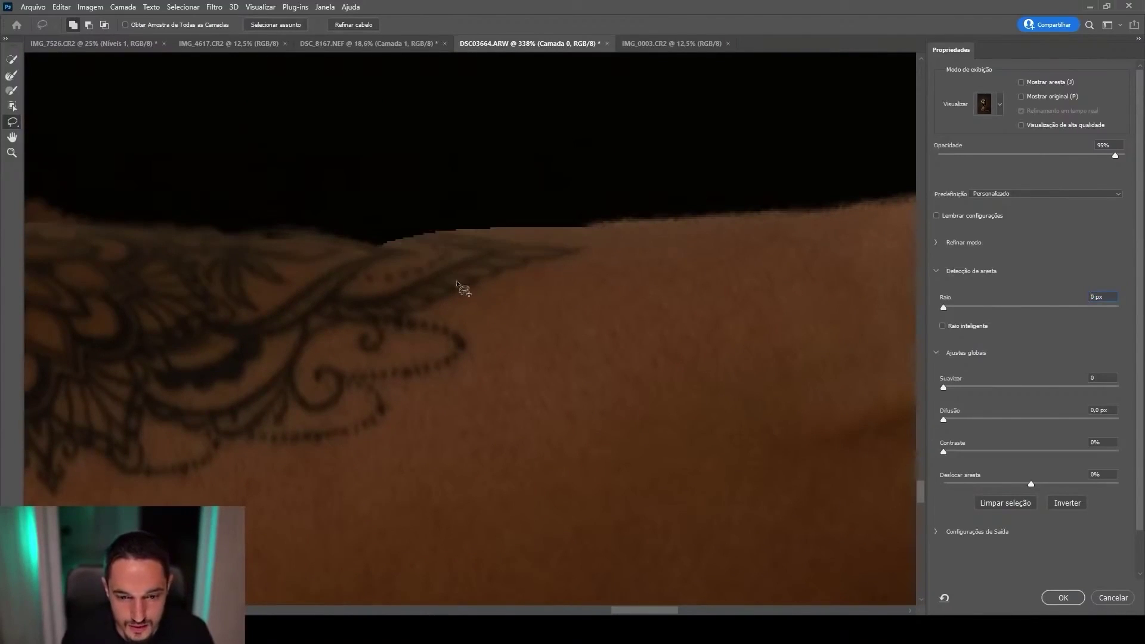
- Set the edge detection radius to 5 px and inspect the outline beside the hair curls
left_click_drag(442, 242, 484, 390)
mouse_move(299, 259)
left_mouse_down()
mouse_move(567, 350)
mouse_move(586, 337)
mouse_move(370, 392)
left_mouse_up()
mouse_move(522, 320)
left_mouse_down()
mouse_move(447, 306)
mouse_move(356, 317)
left_mouse_up()
left_click_drag(429, 267, 419, 412)
left_click_drag(418, 173, 574, 348)
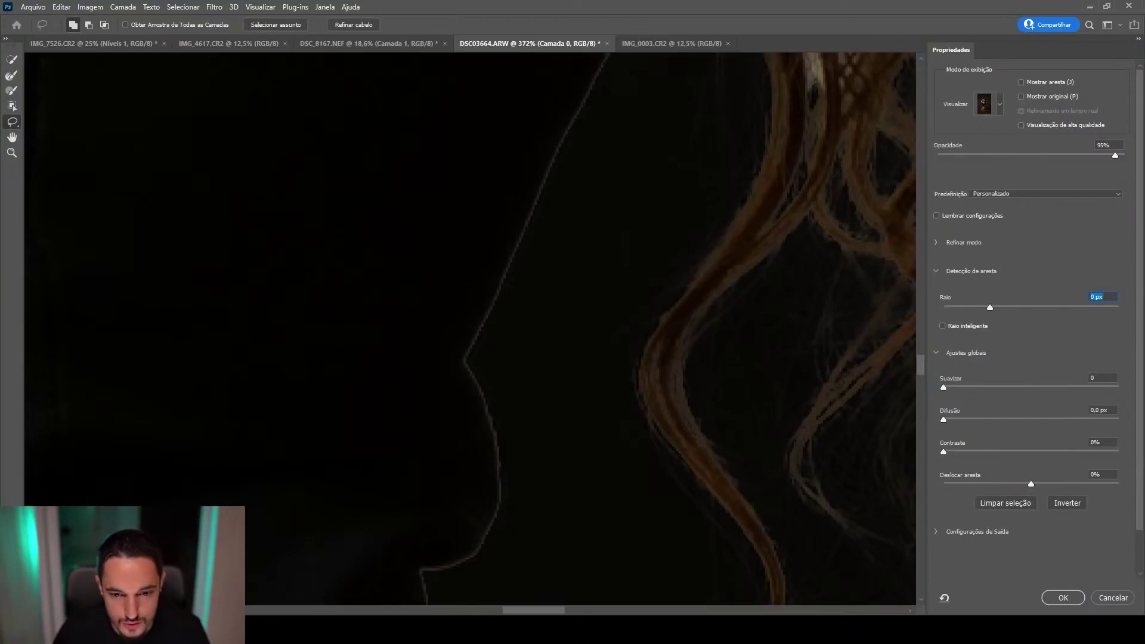
type("5")
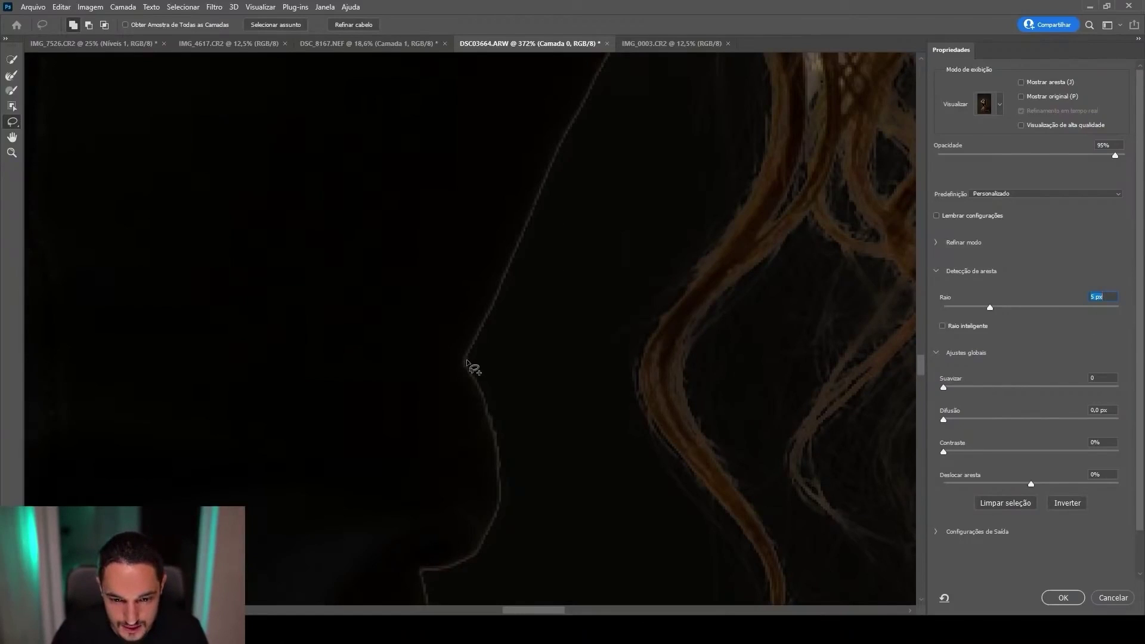
key("ctrl+space")
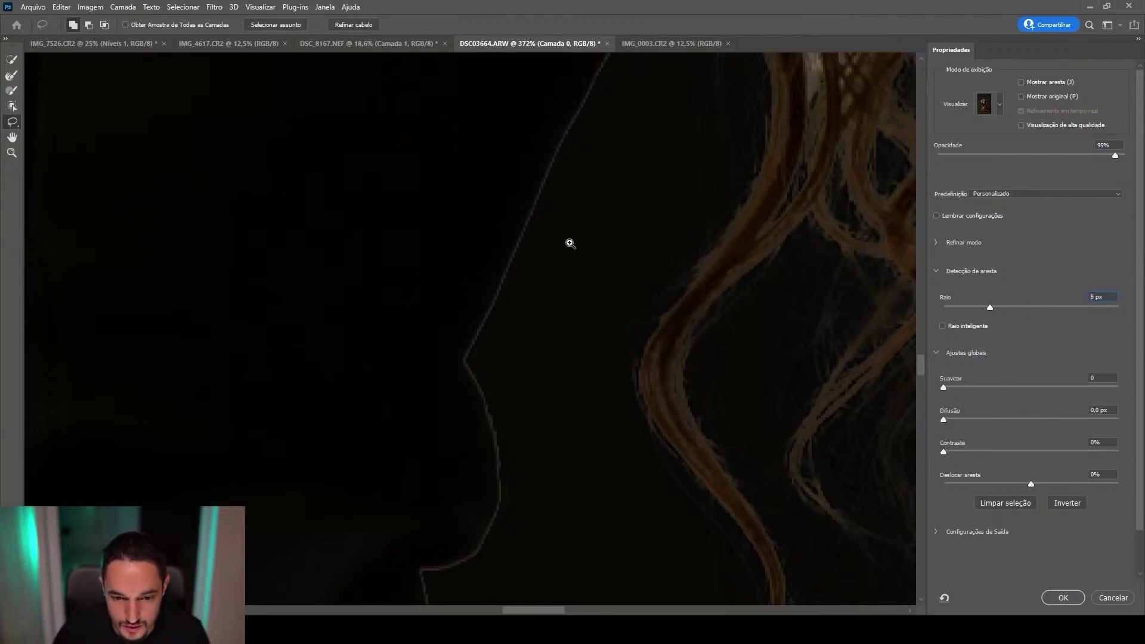
left_click_drag(584, 246, 668, 258)
left_click(548, 235)
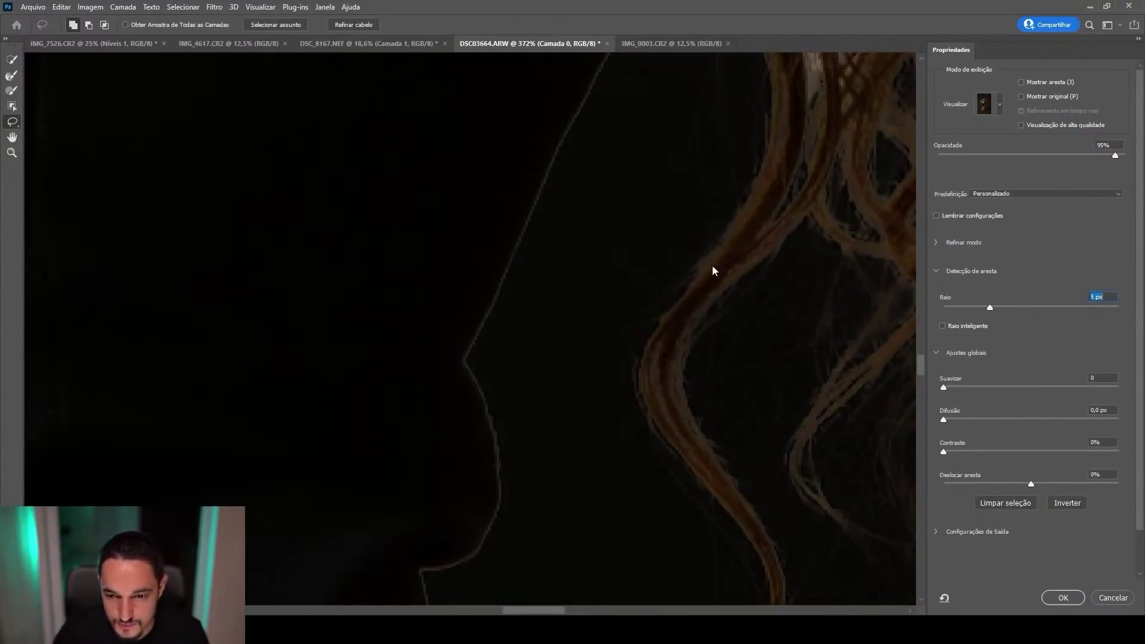
- Turn off the pixel grid display while inspecting the outline beside the hair at high magnification
key("z")
left_click(561, 263)
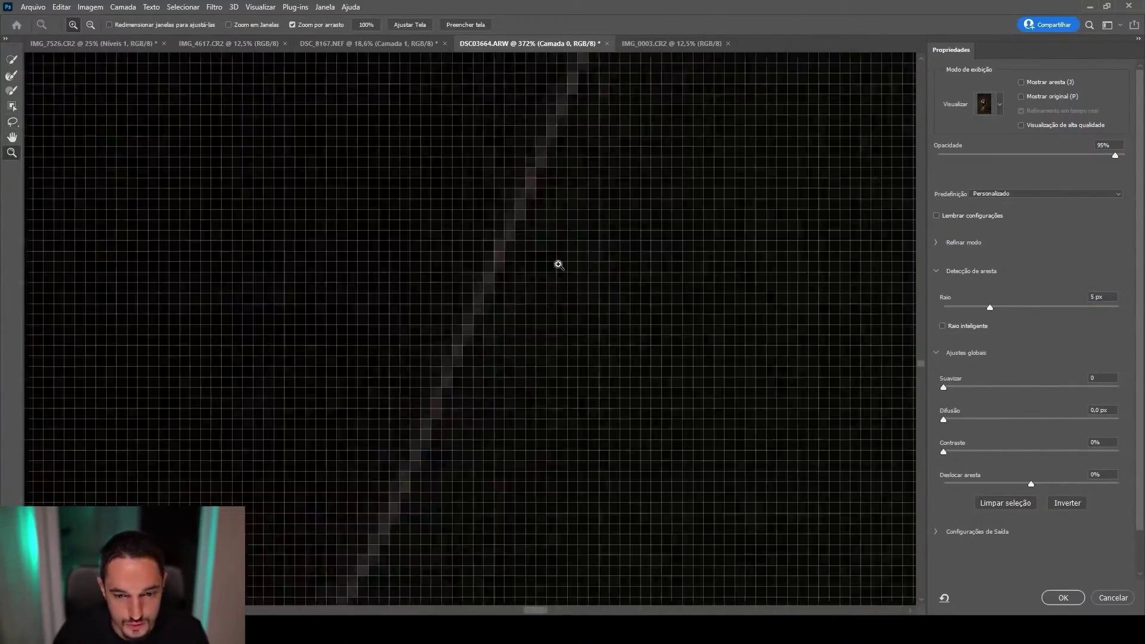
left_click(554, 267)
mouse_move(553, 266)
left_mouse_down()
mouse_move(537, 265)
mouse_move(558, 271)
left_mouse_up()
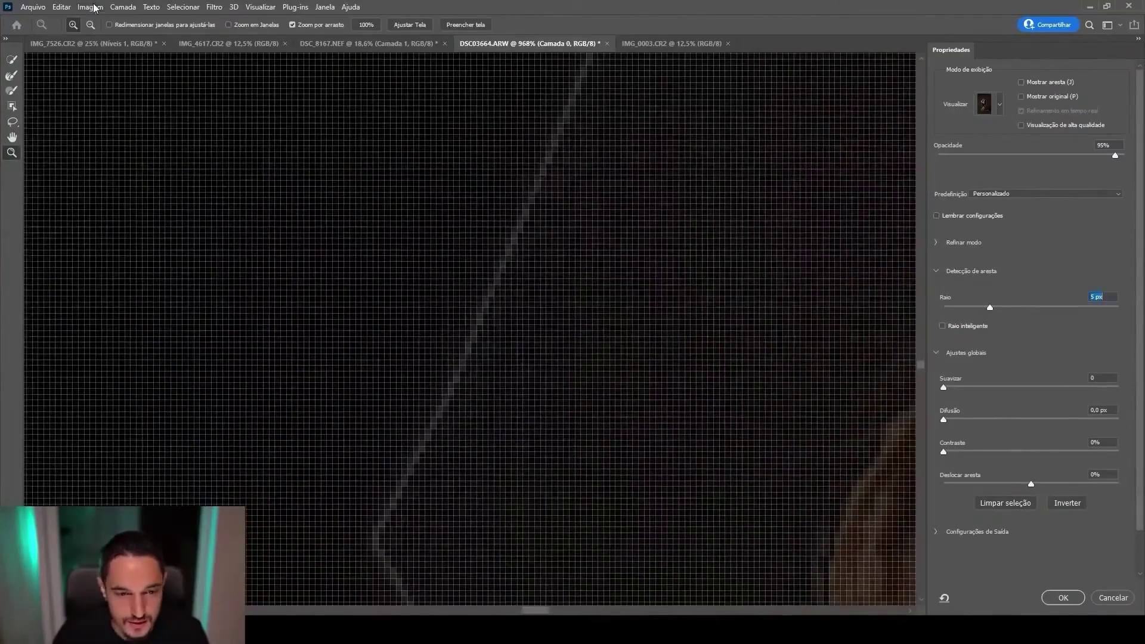
left_click(215, 7)
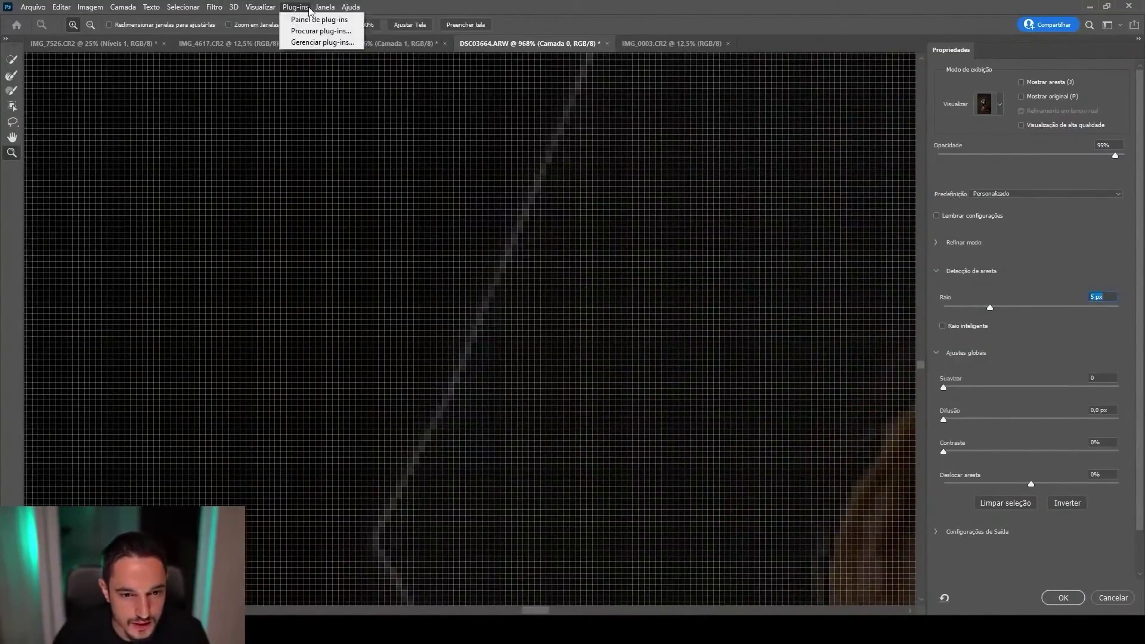
left_click(327, 8)
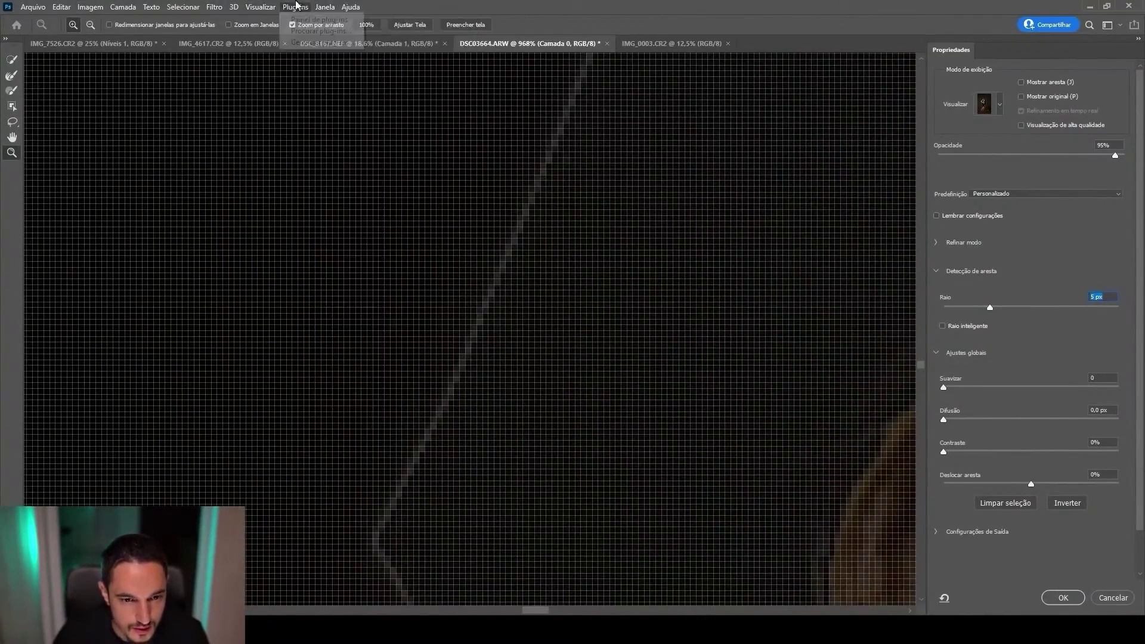
left_click(123, 7)
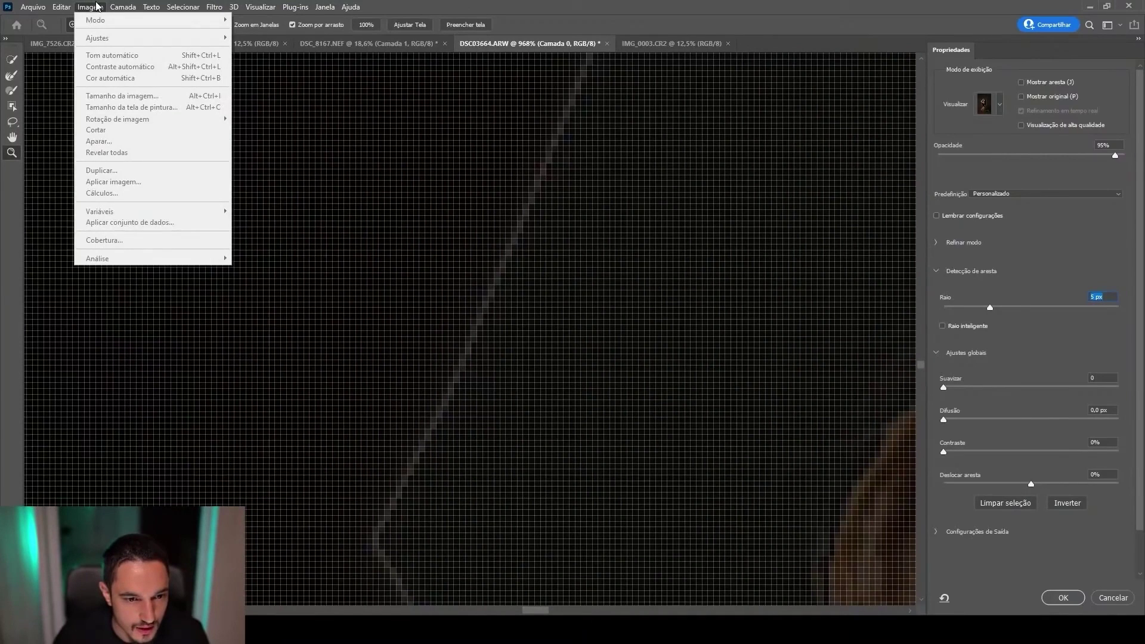
left_click(97, 7)
left_click(295, 7)
mouse_move(260, 7)
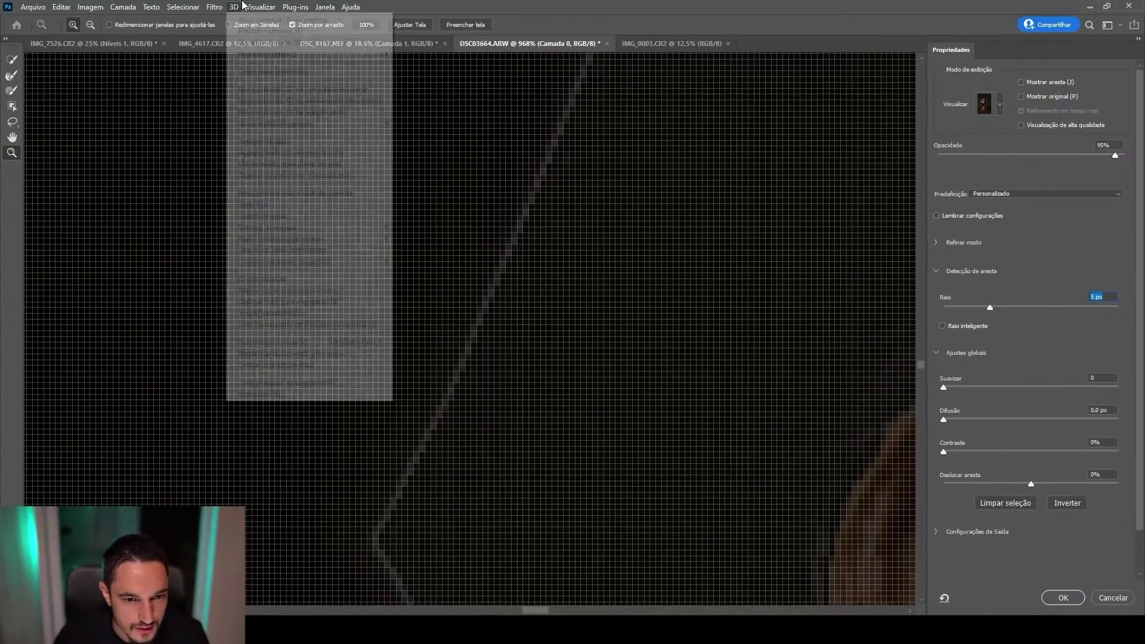
mouse_move(319, 253)
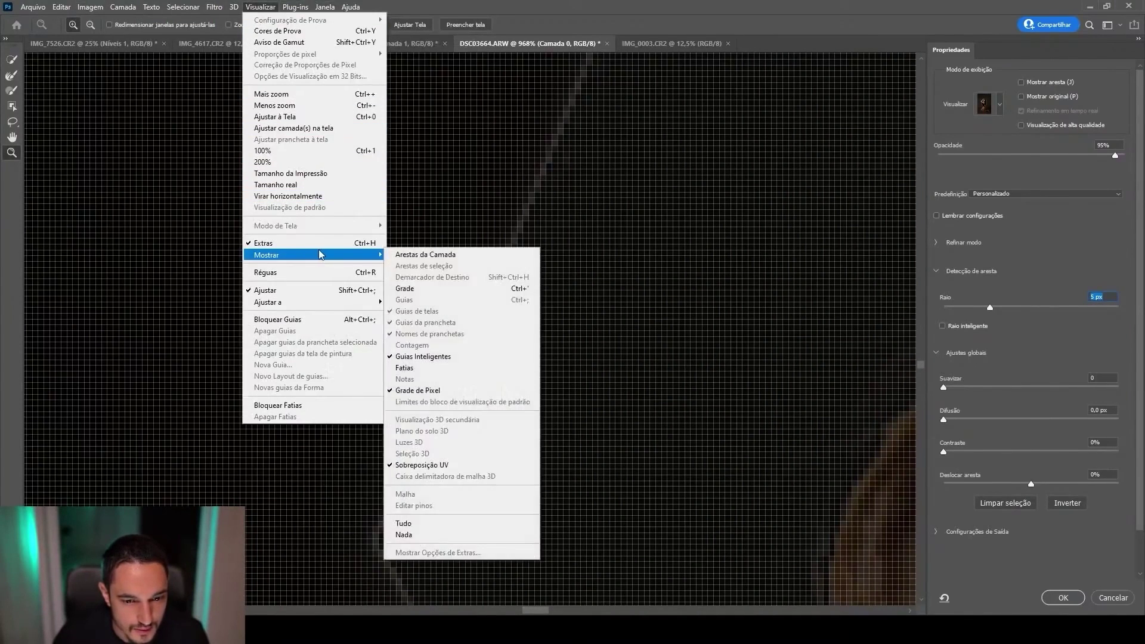
left_click(444, 390)
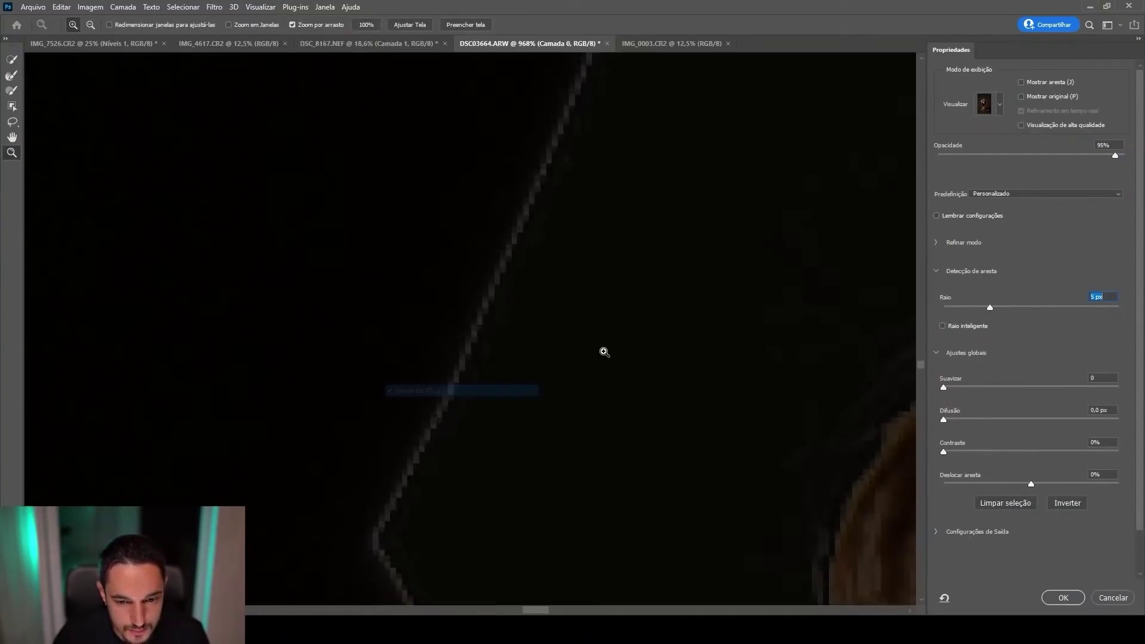
- Try a global smoothing of 10 on the selection edge and settle on 5
left_click(560, 177, "alt")
left_click_drag(577, 398, 545, 249)
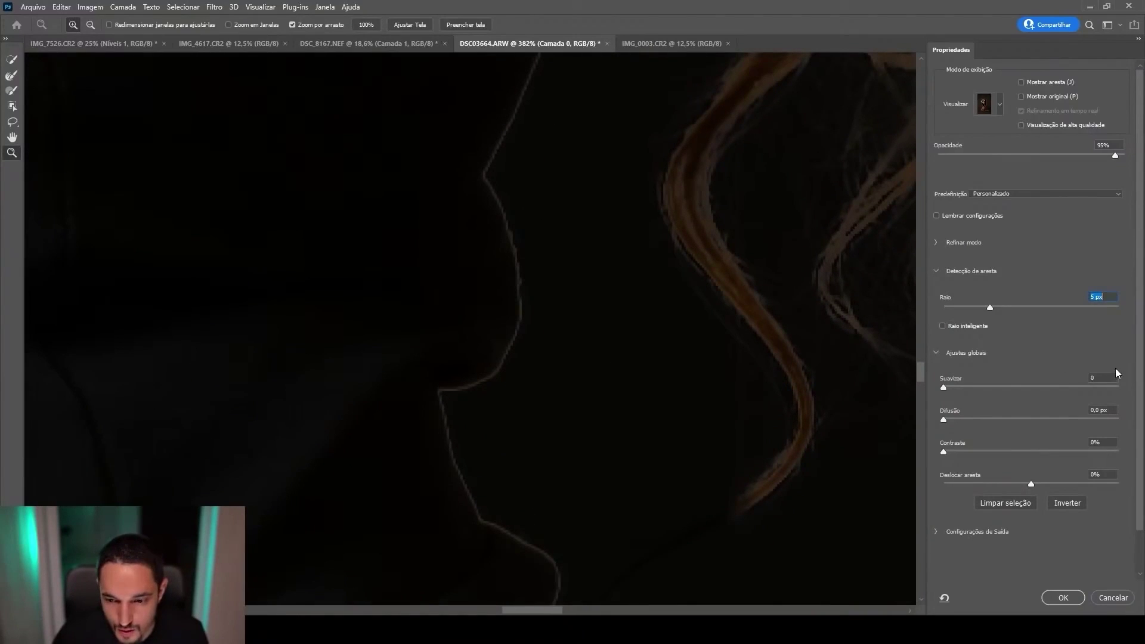
type("10")
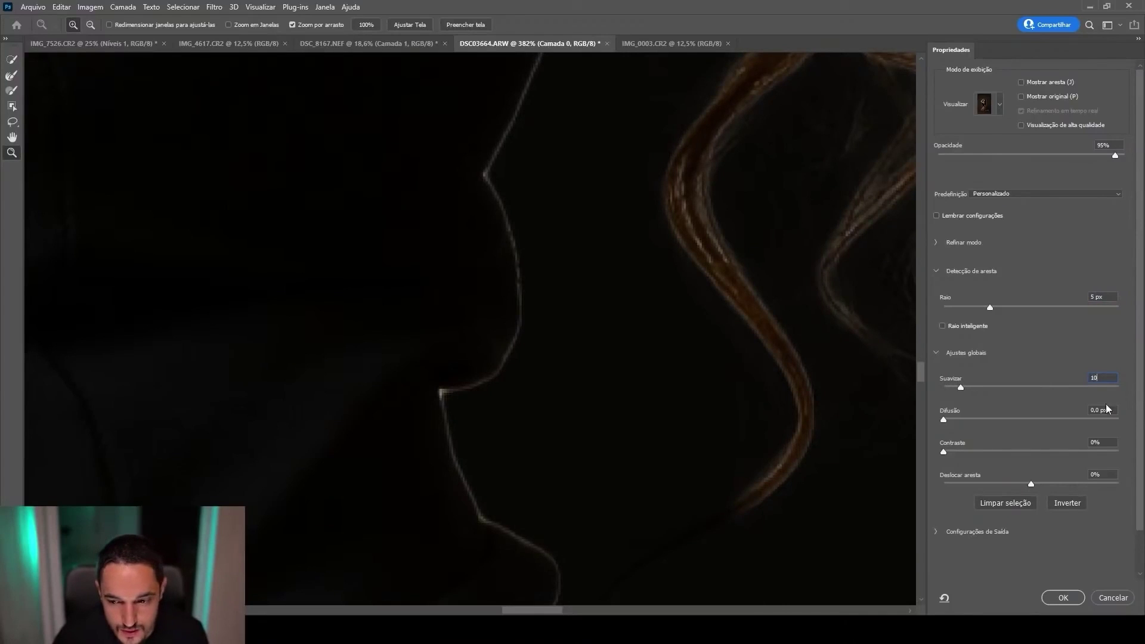
type("5")
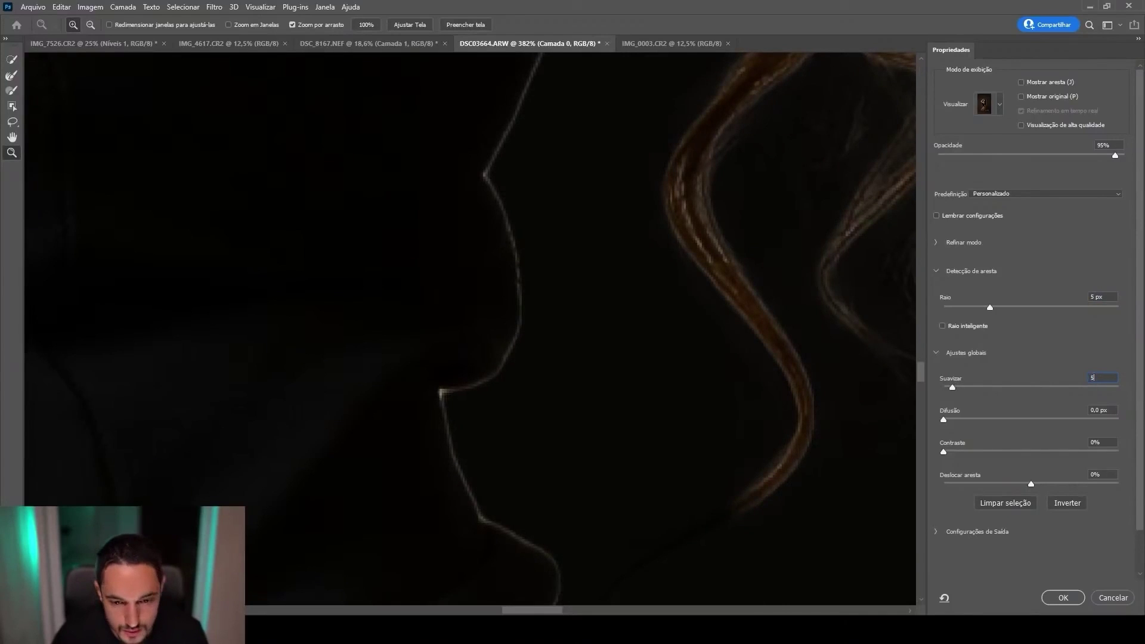
- Feather the selection edge by 1 px and check the outline from the hair to the bodysuit front
scroll(561, 325, "up", 4)
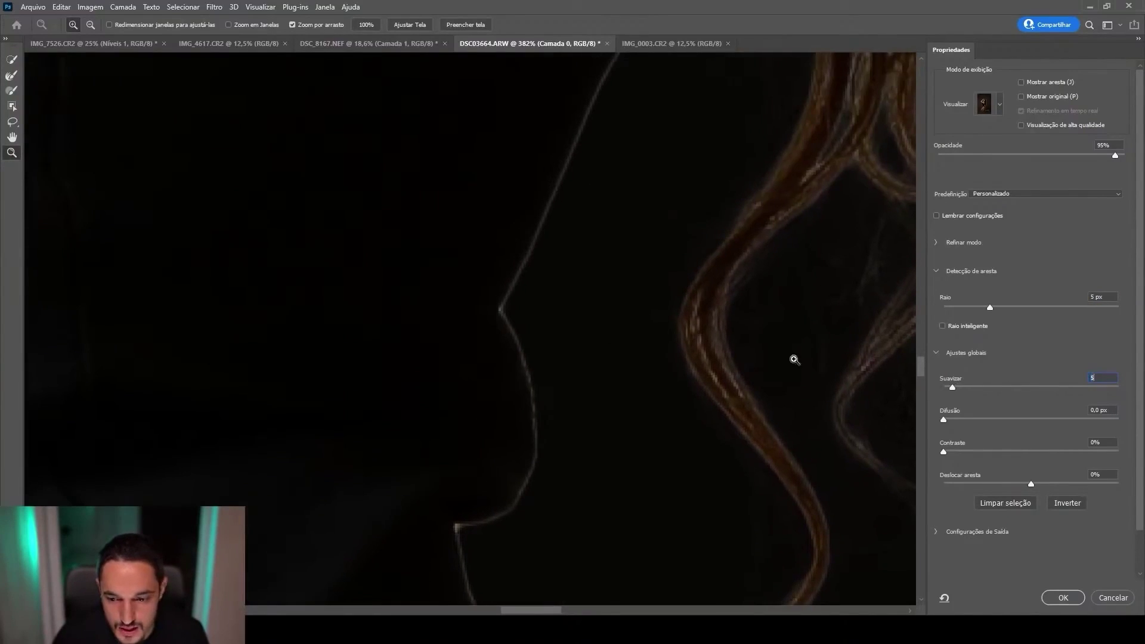
type("1")
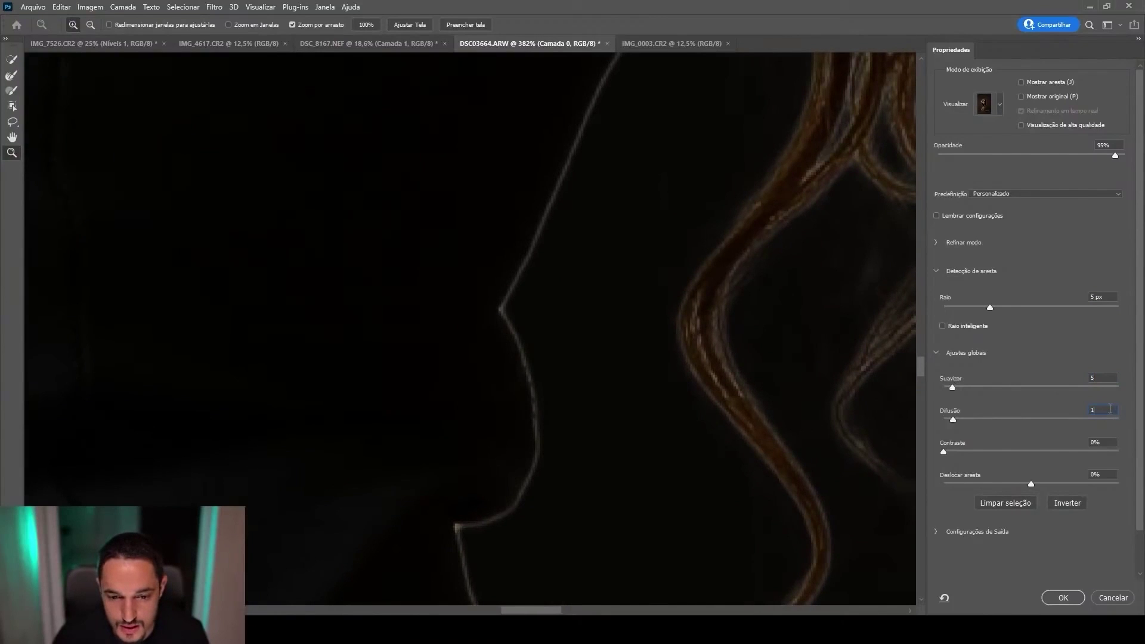
left_click_drag(590, 163, 537, 311)
left_click_drag(283, 295, 389, 266)
left_click_drag(385, 233, 556, 357)
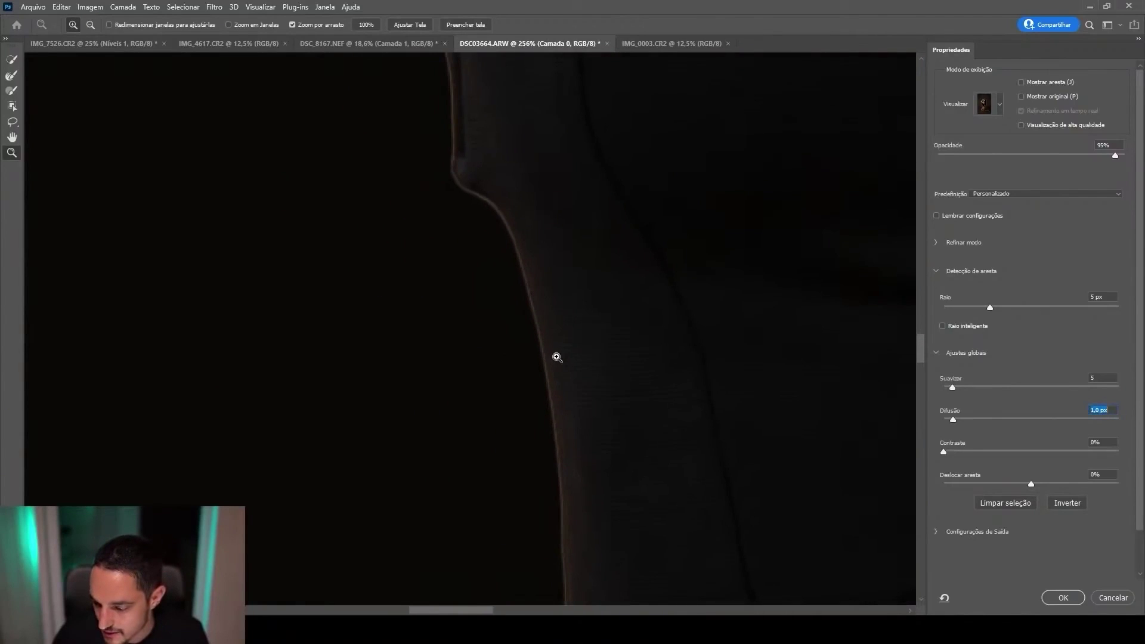
- Raise the selection edge contrast, trying 15% and 28% on the bodysuit outline, and settle on 22%
left_click_drag(621, 333, 567, 285)
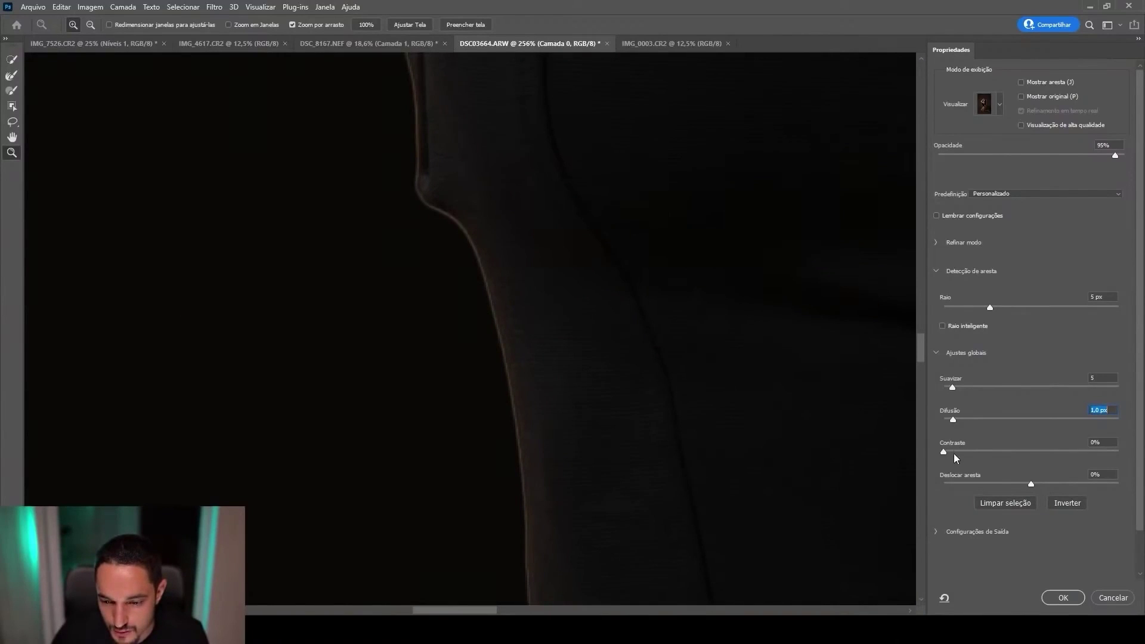
left_click_drag(943, 451, 969, 453)
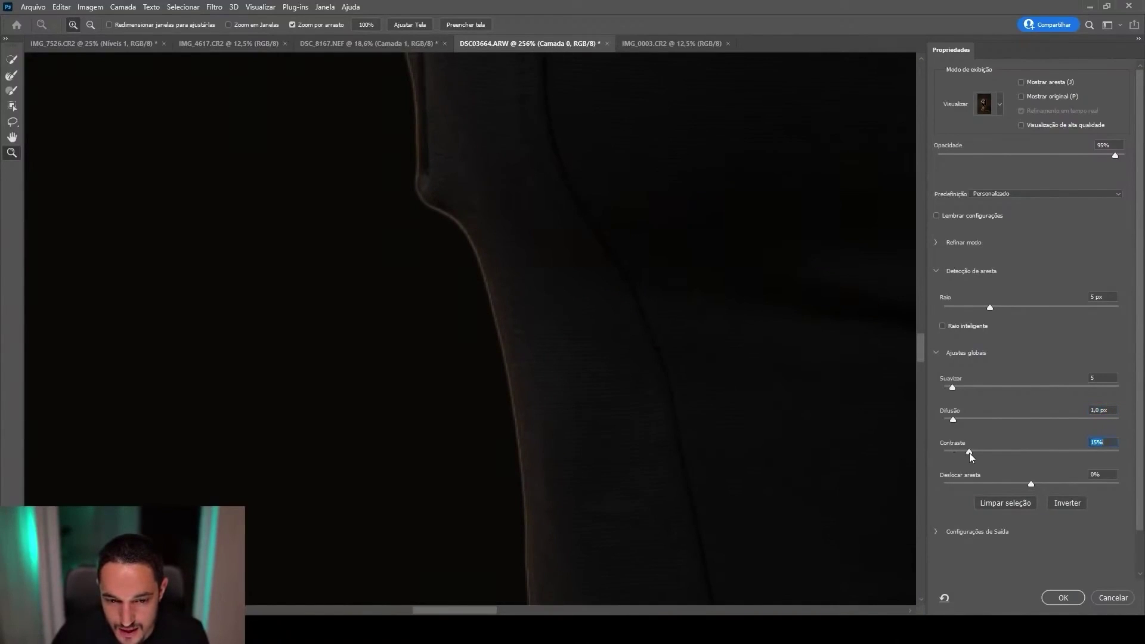
left_click_drag(553, 435, 596, 439)
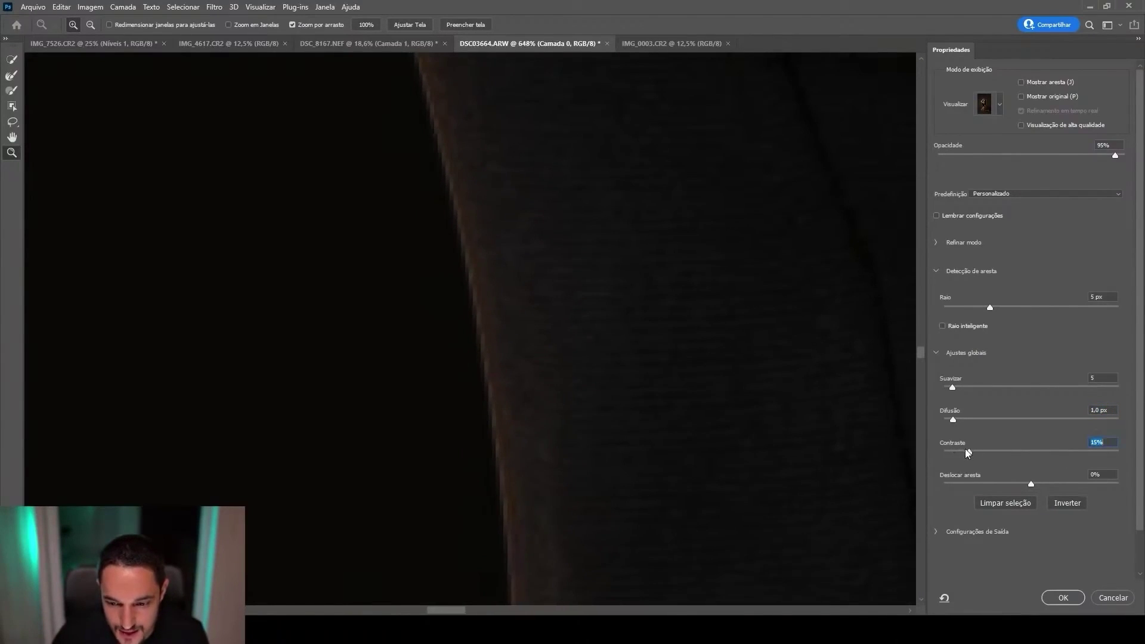
left_click_drag(967, 451, 980, 451)
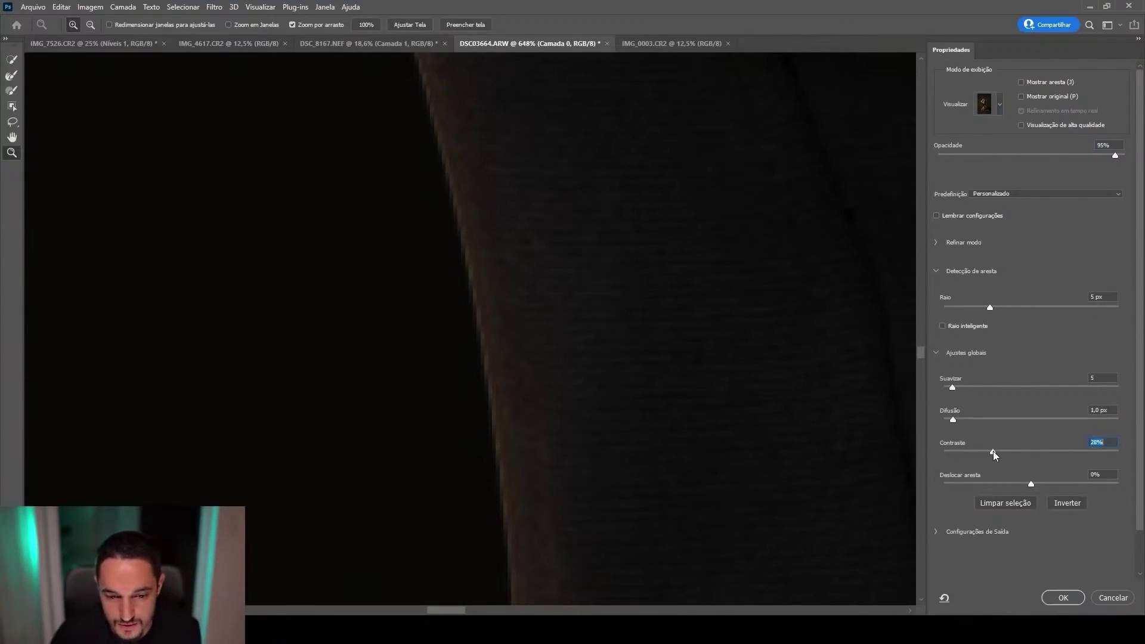
left_click_drag(993, 451, 982, 451)
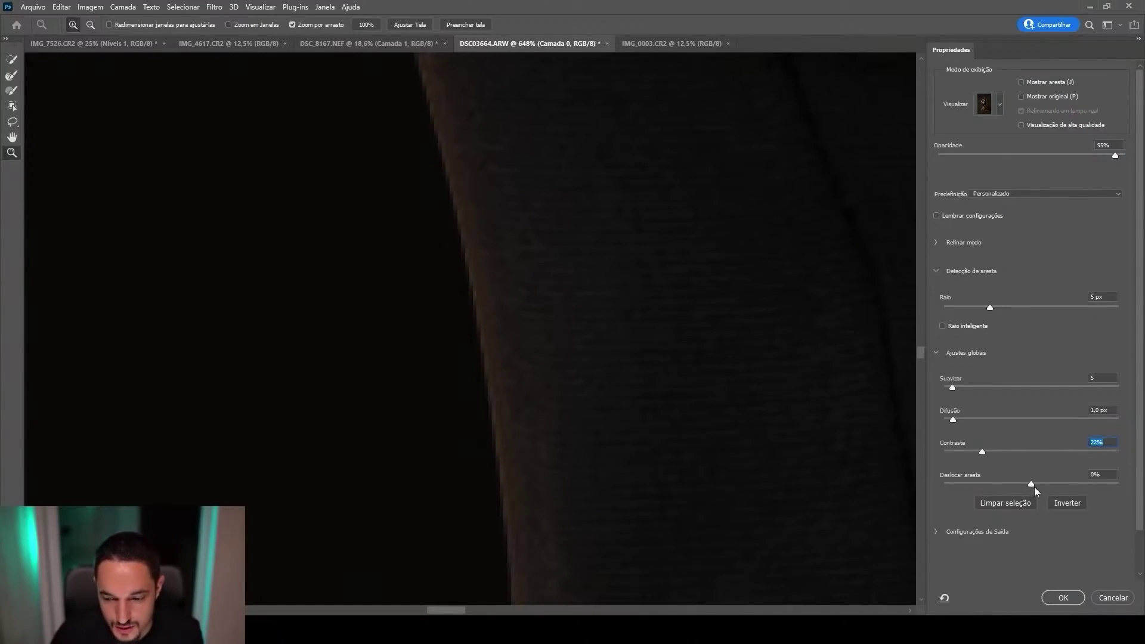
- Try shifting the bodysuit edge outward by +31% and +14%, and set the edge shift to -44%
left_click_drag(676, 408, 575, 404)
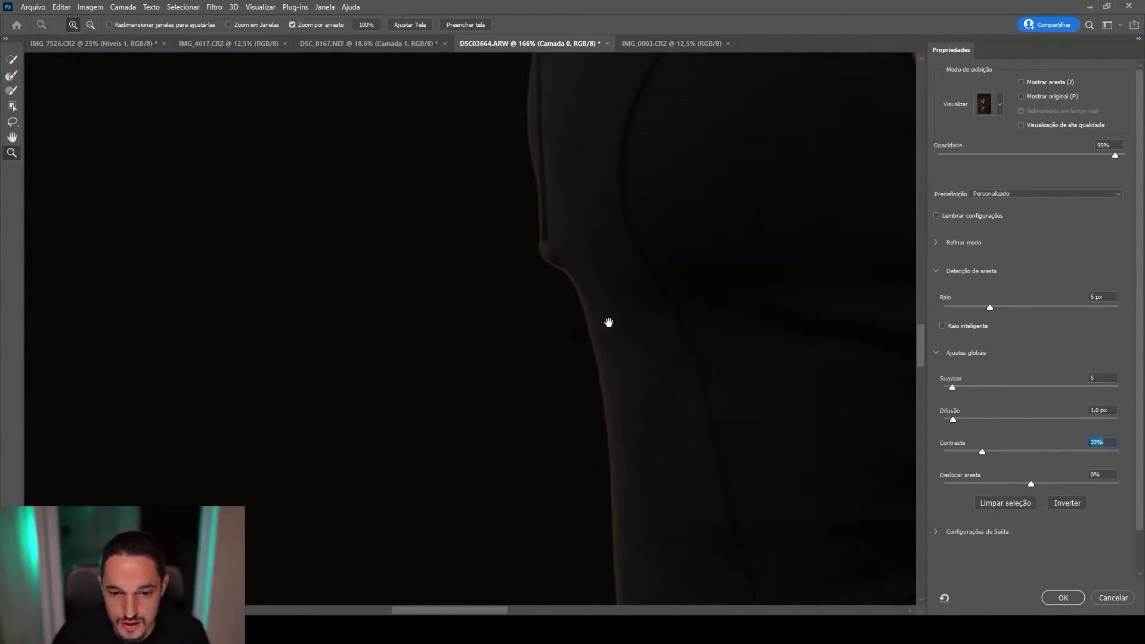
left_click_drag(463, 404, 607, 396)
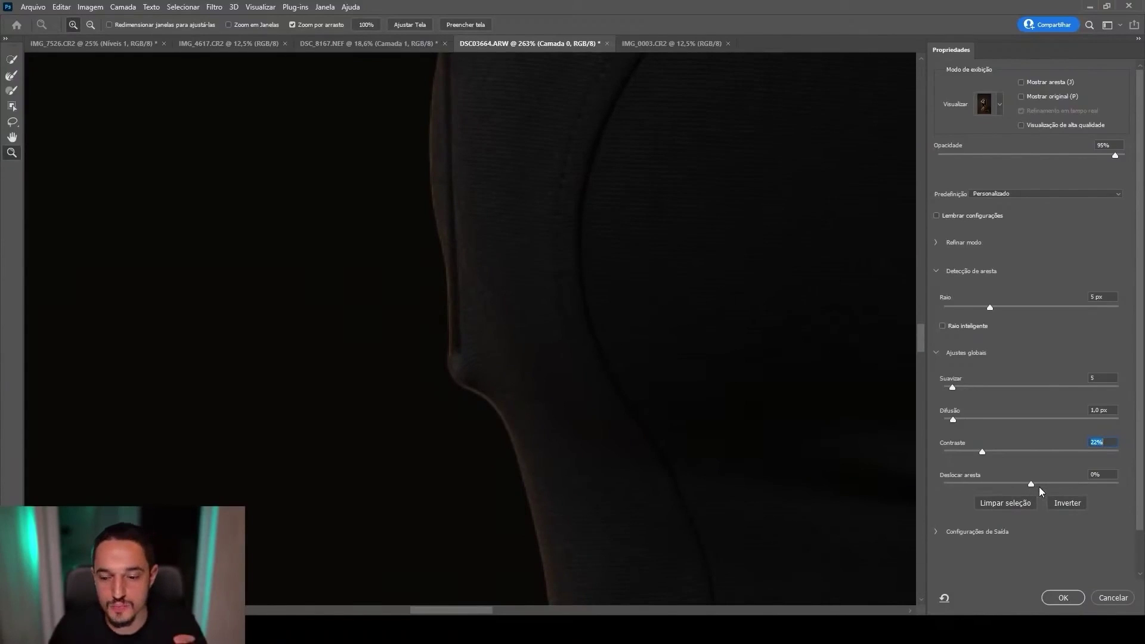
left_click(1059, 485)
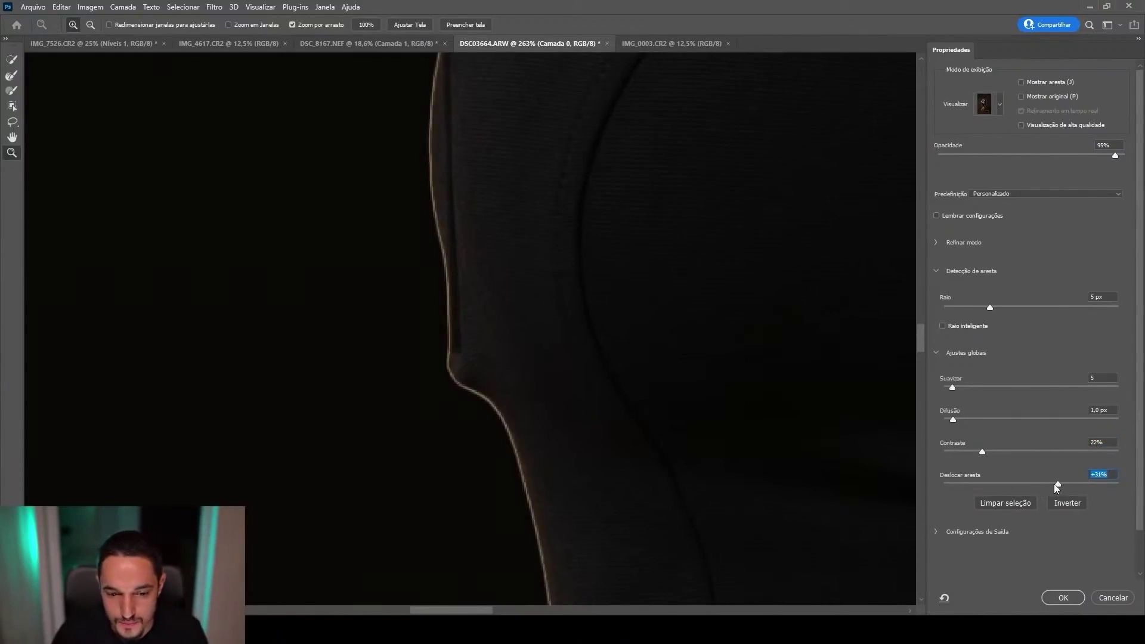
scroll(537, 453, "down", 5)
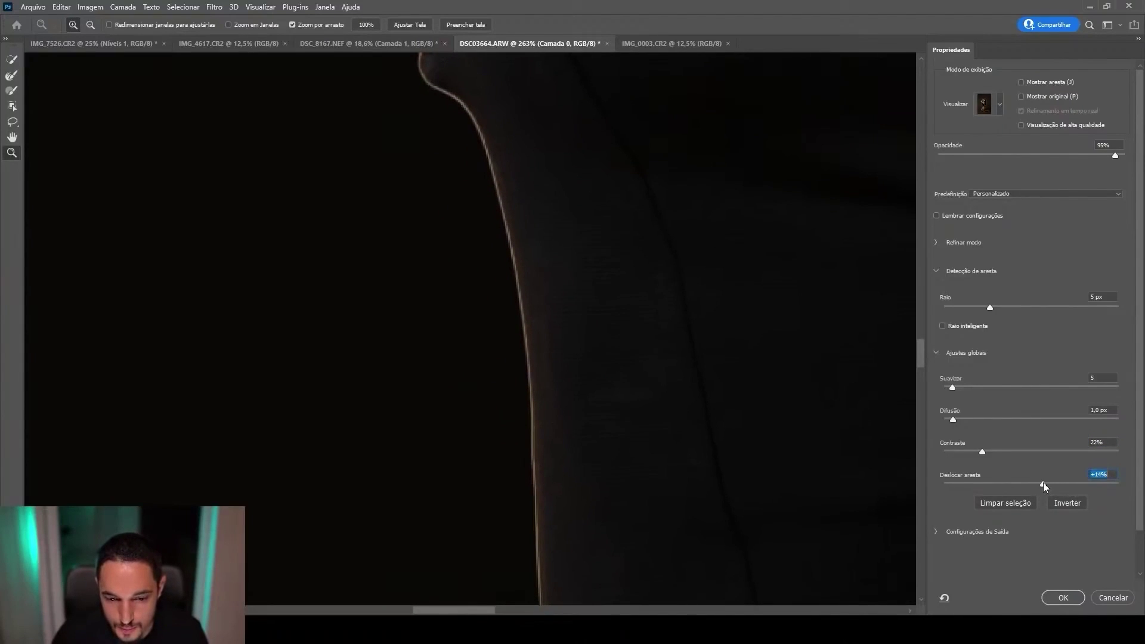
left_click_drag(1044, 482, 993, 482)
- Examine the refined cutout's edges along the legs, tattooed calf, torso, arms and hair
left_click_drag(802, 376, 635, 355)
left_click_drag(742, 411, 562, 330)
left_click_drag(657, 361, 754, 447)
left_click_drag(624, 443, 468, 370)
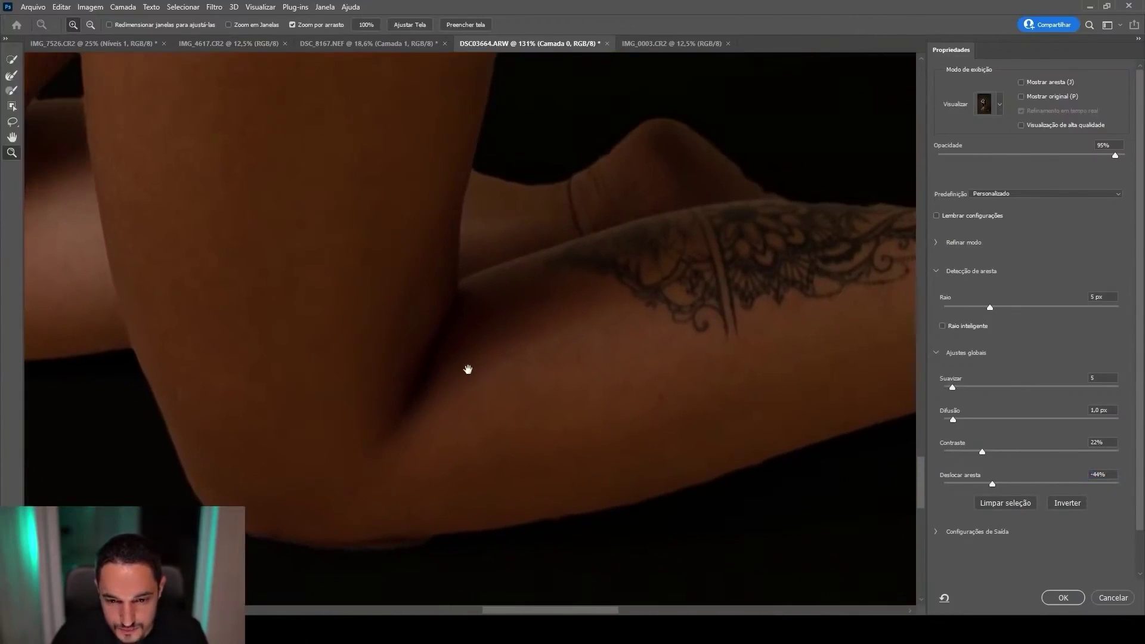
left_click_drag(629, 330, 583, 211)
scroll(522, 360, "down", 6)
scroll(581, 370, "up", 4)
scroll(595, 375, "down", 3)
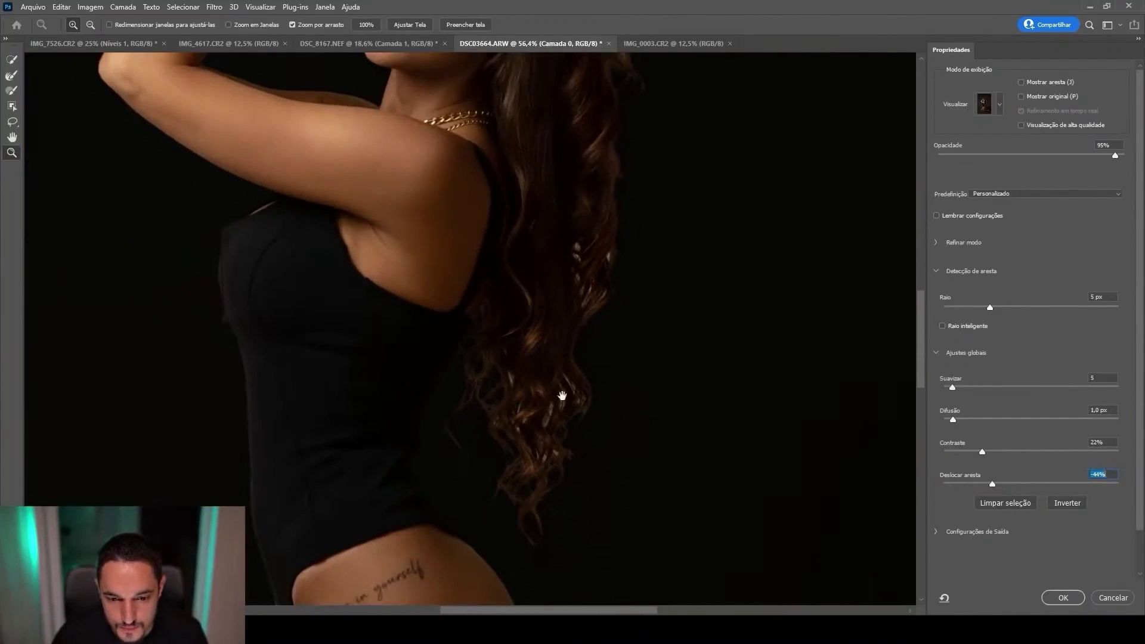
scroll(519, 437, "up", 2)
scroll(492, 435, "down", 5)
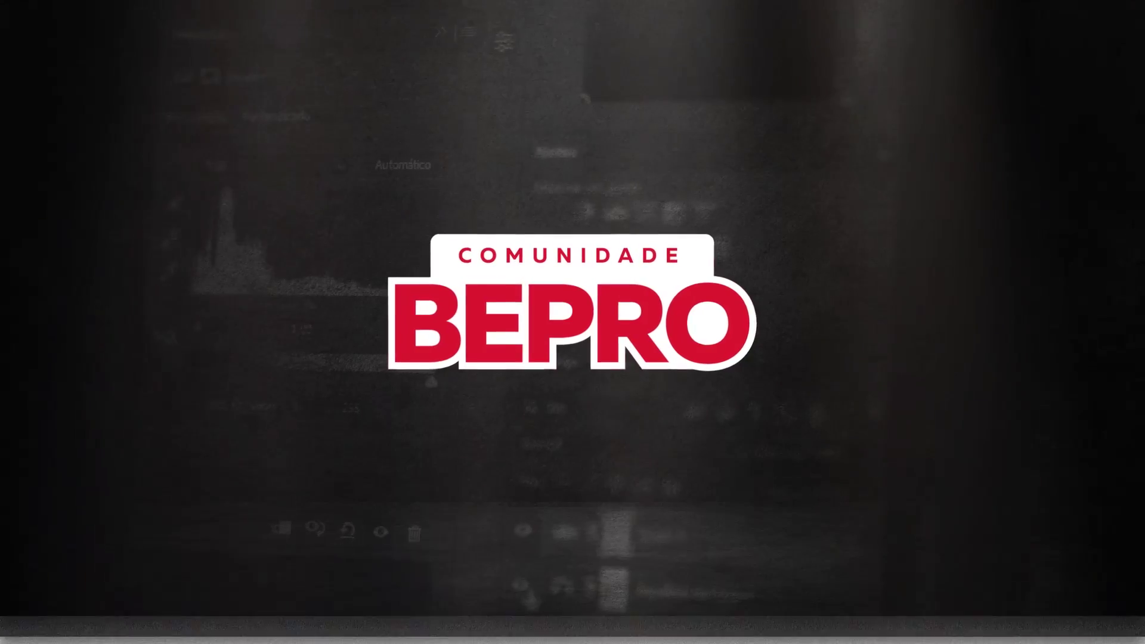